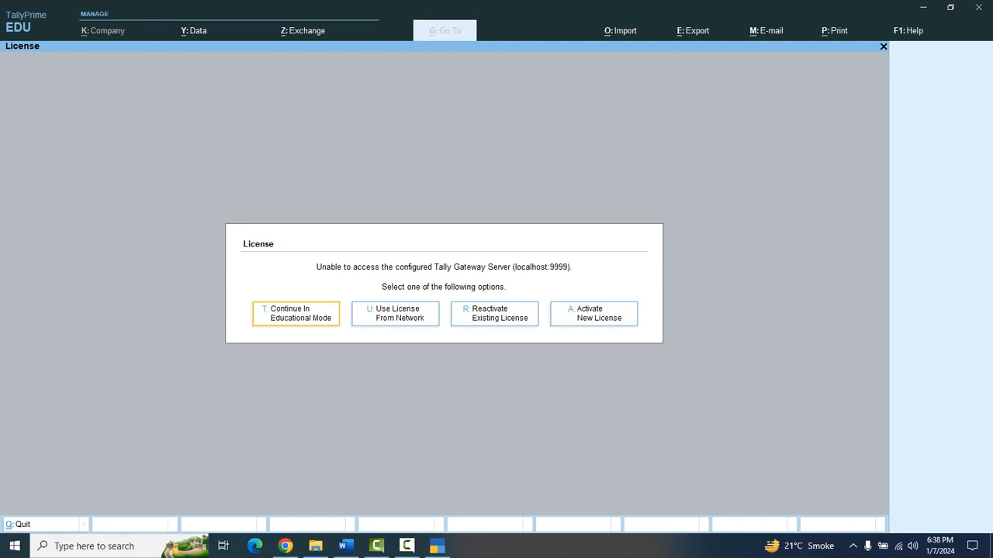
# Step: Continue in Educational Mode and start creating a new company from the company list
pyautogui.press('t')
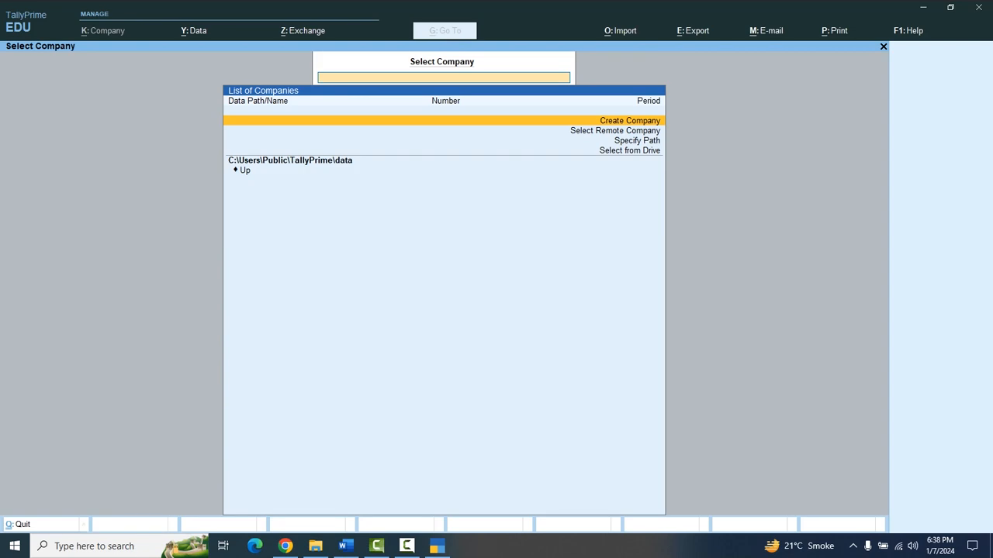
pyautogui.press('Down')
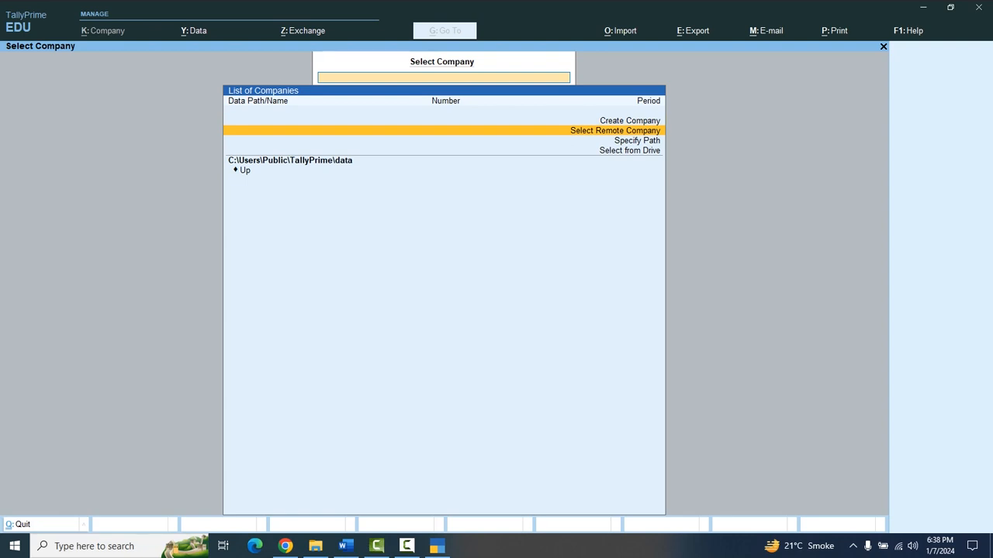
pyautogui.press('Down')
pyautogui.press('Down')
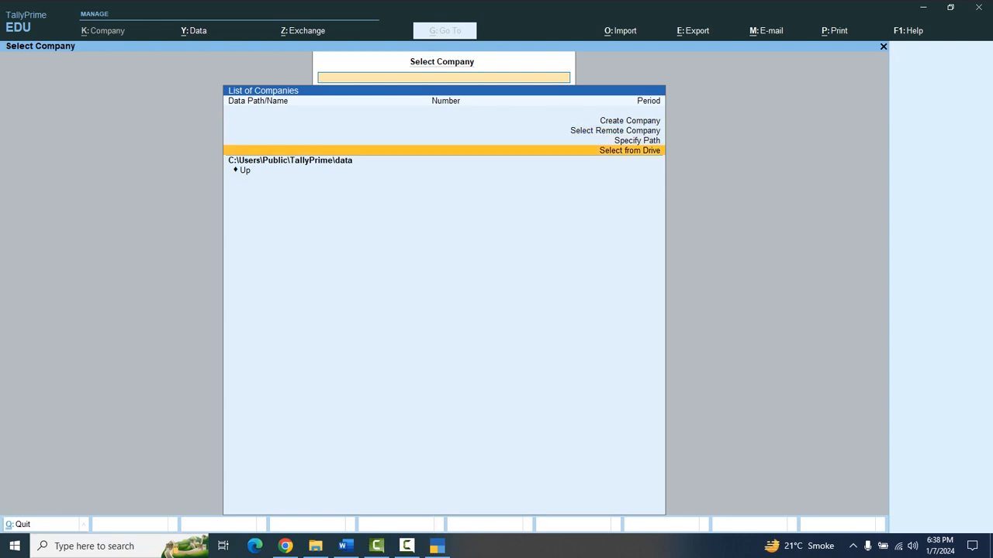
pyautogui.press('Up')
pyautogui.press('Up')
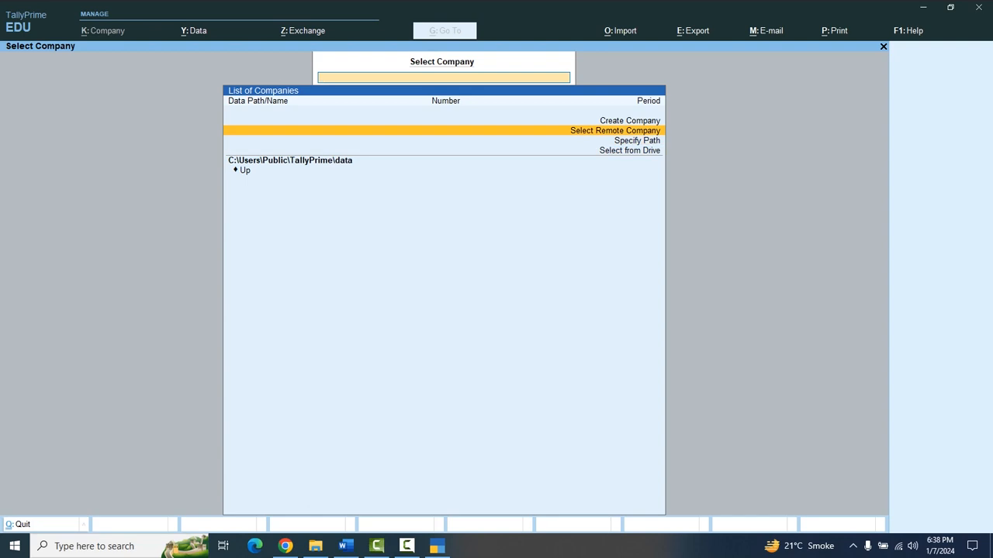
pyautogui.press('Up')
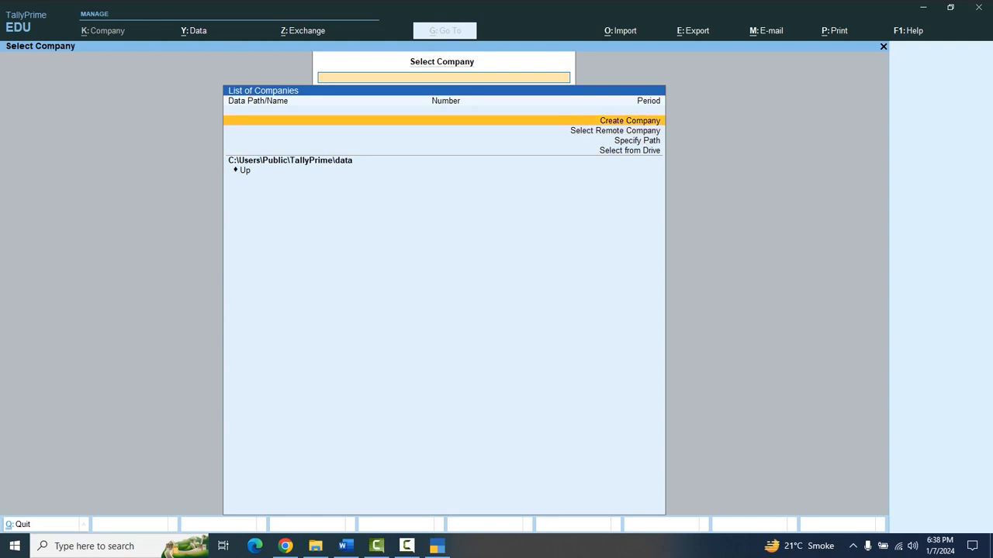
pyautogui.press('Down')
pyautogui.press('Up')
pyautogui.press('Return')
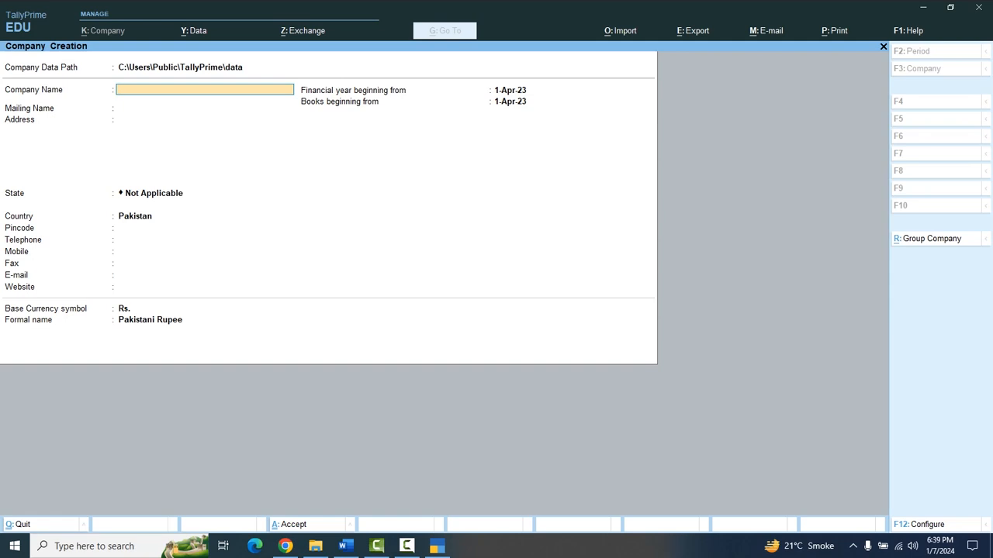
# Step: Name the company WL TRADERS, keep the same mailing name and leave the address blank
pyautogui.write('WI')
pyautogui.press('BackSpace')
pyautogui.write('WL TRADERS')
pyautogui.press('Return')
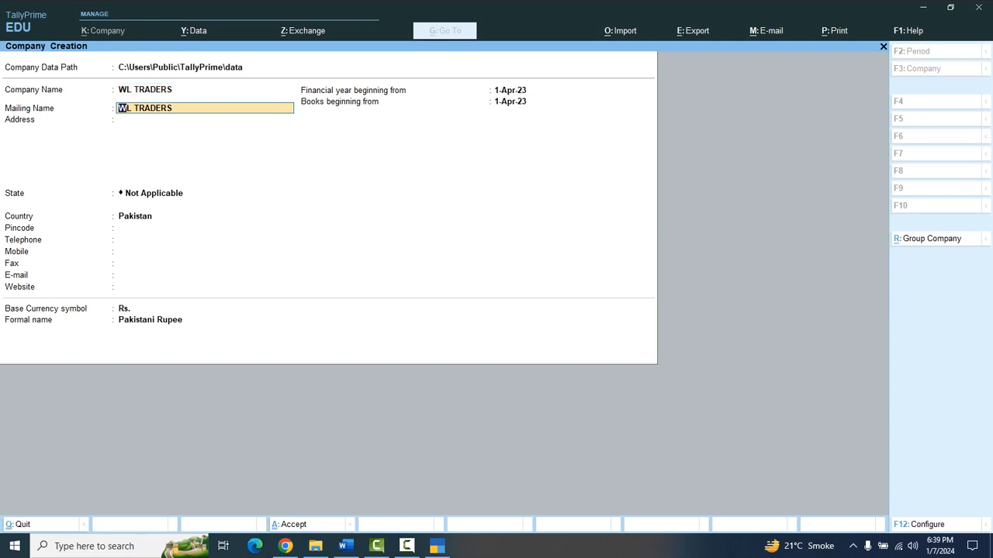
pyautogui.press('Return')
pyautogui.press('Return')
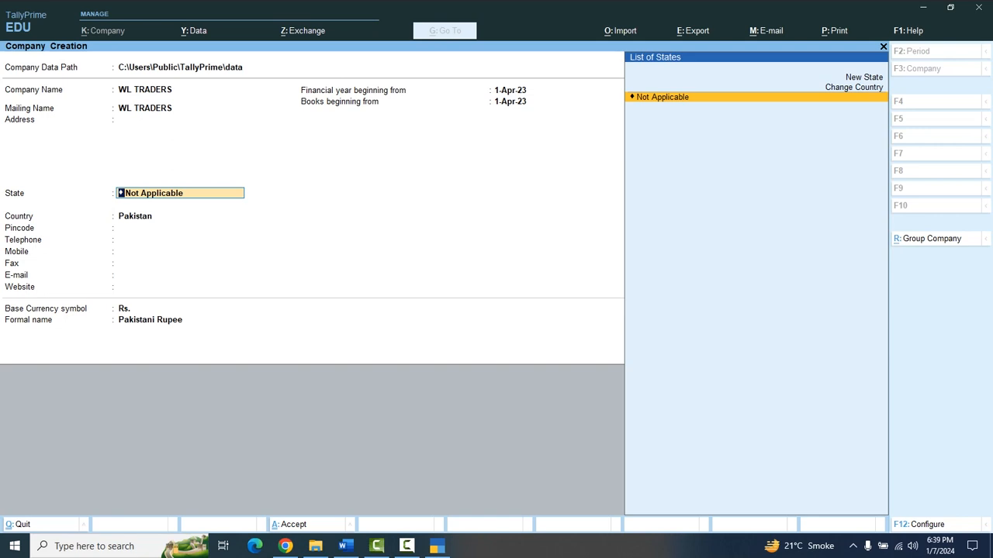
# Step: Keep the state as Not Applicable and the country as Pakistan, leaving the pincode and all contact details blank
pyautogui.press('Return')
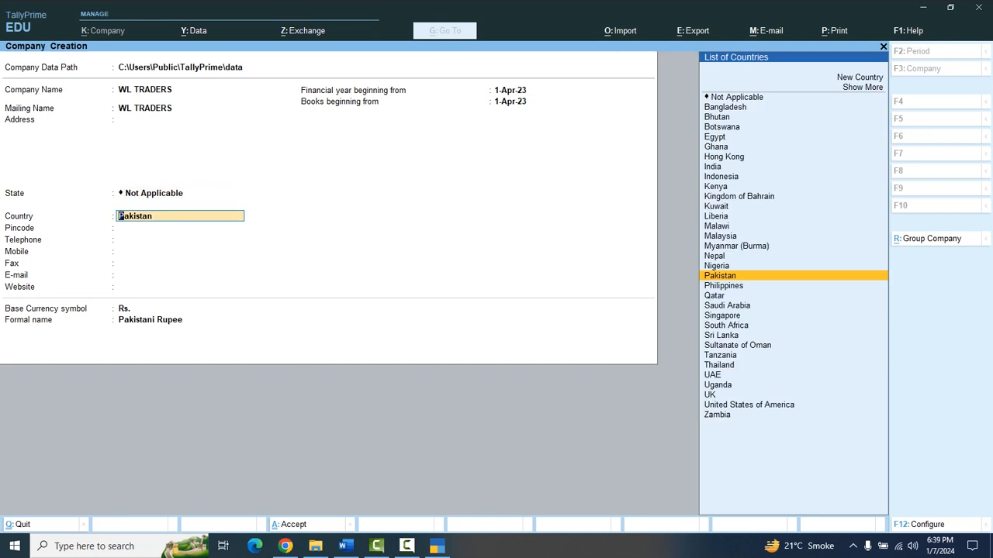
pyautogui.press('Return')
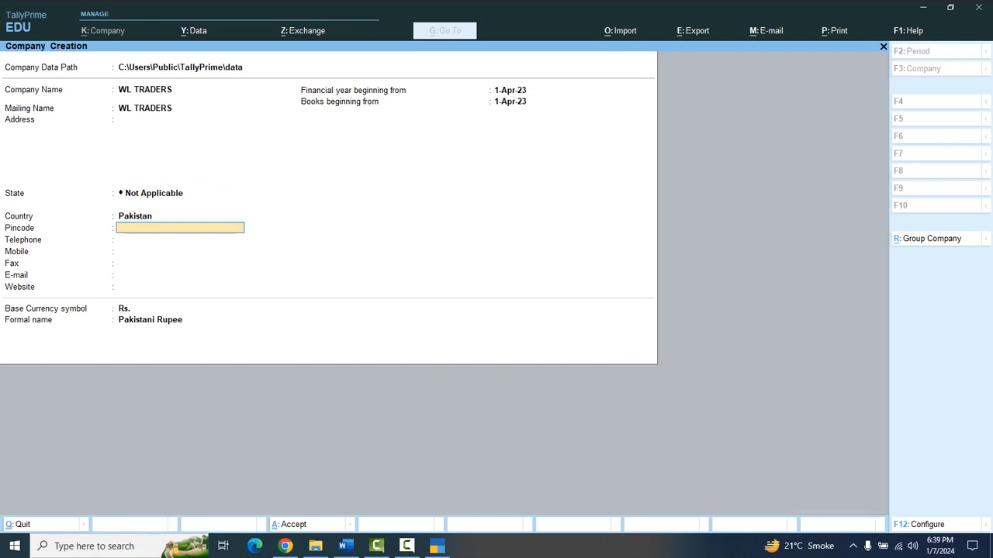
pyautogui.press('Return')
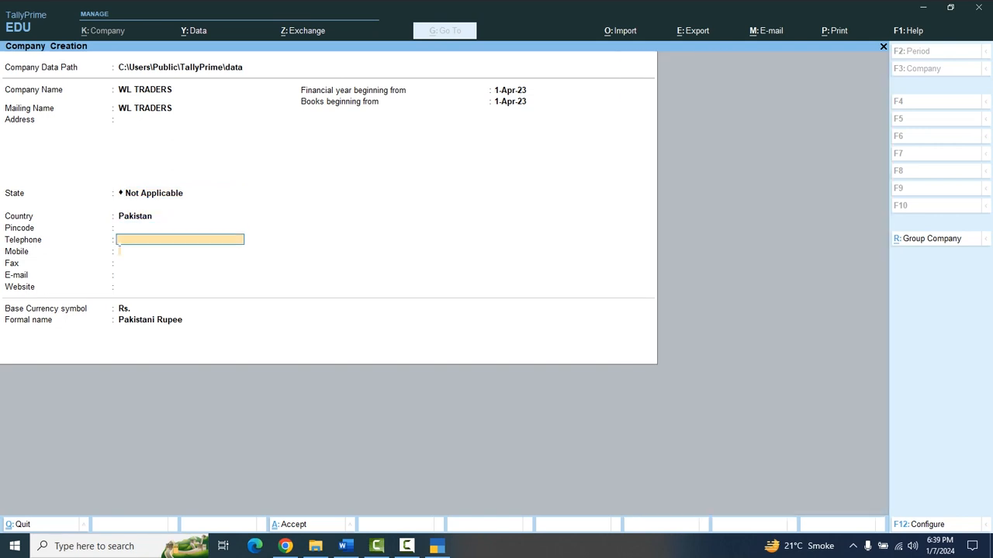
pyautogui.press('Return')
pyautogui.press('Return')
pyautogui.press('Return')
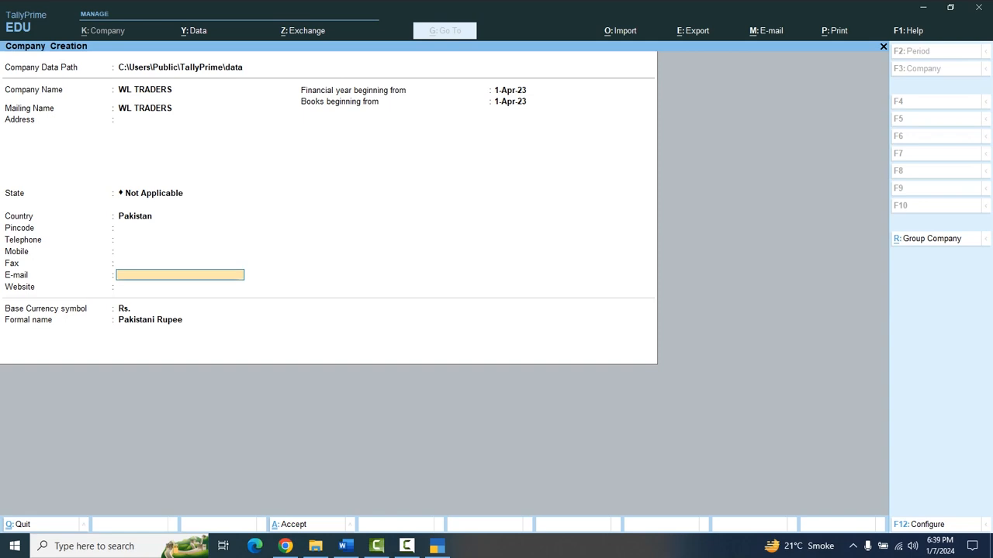
pyautogui.press('Return')
pyautogui.press('Return')
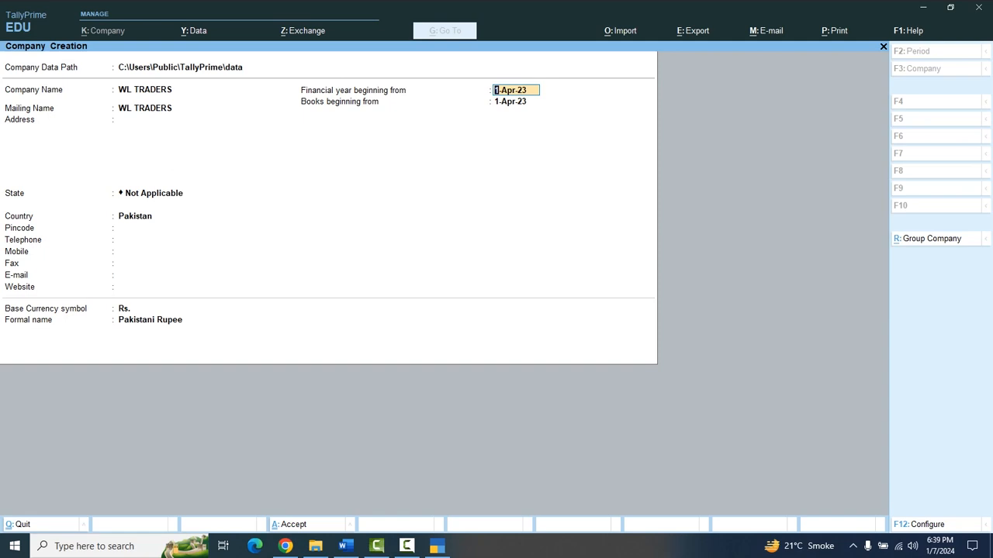
# Step: Keep 1-Apr-23 for the financial year and books, keep Pakistani Rupee as base currency, and accept the WL TRADERS company
pyautogui.press('Return')
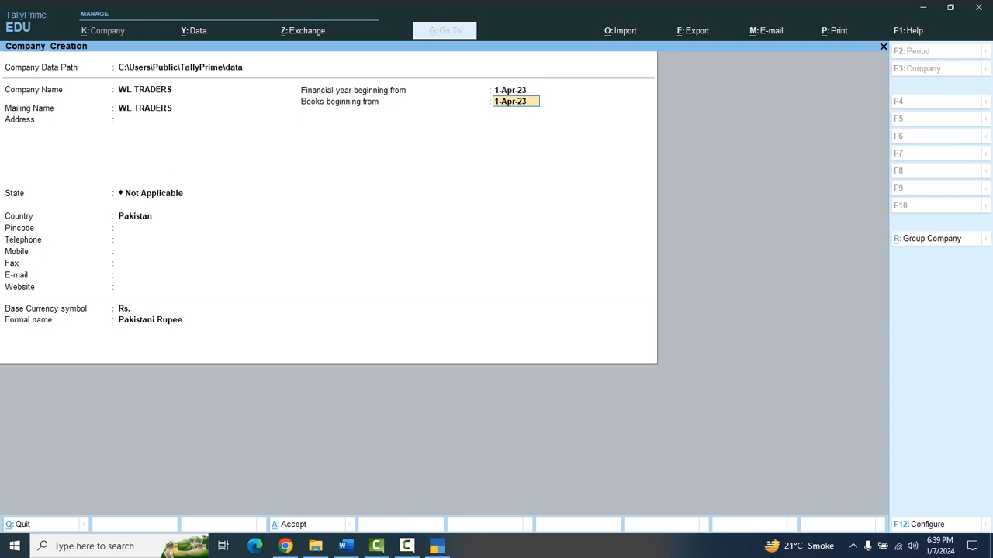
pyautogui.press('Return')
pyautogui.press('Return')
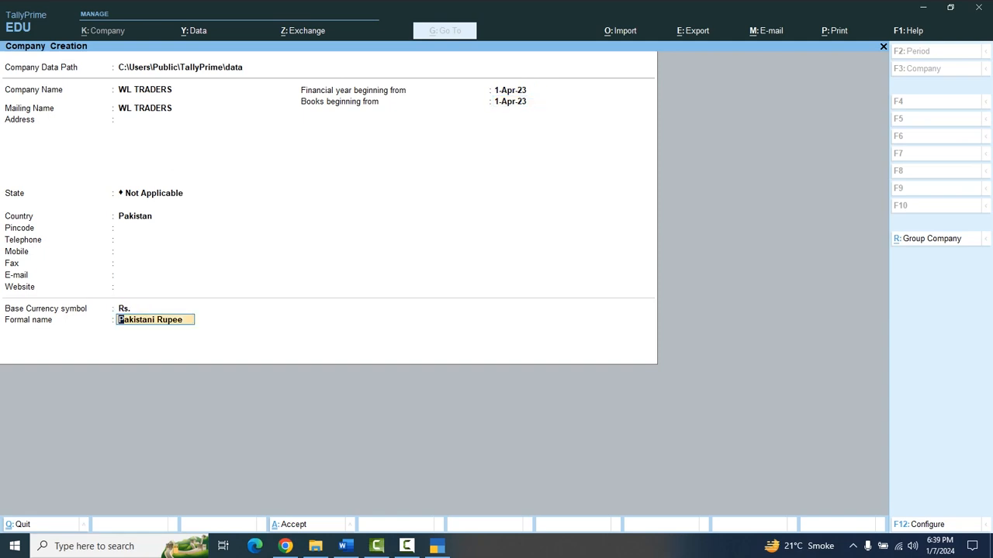
pyautogui.press('Return')
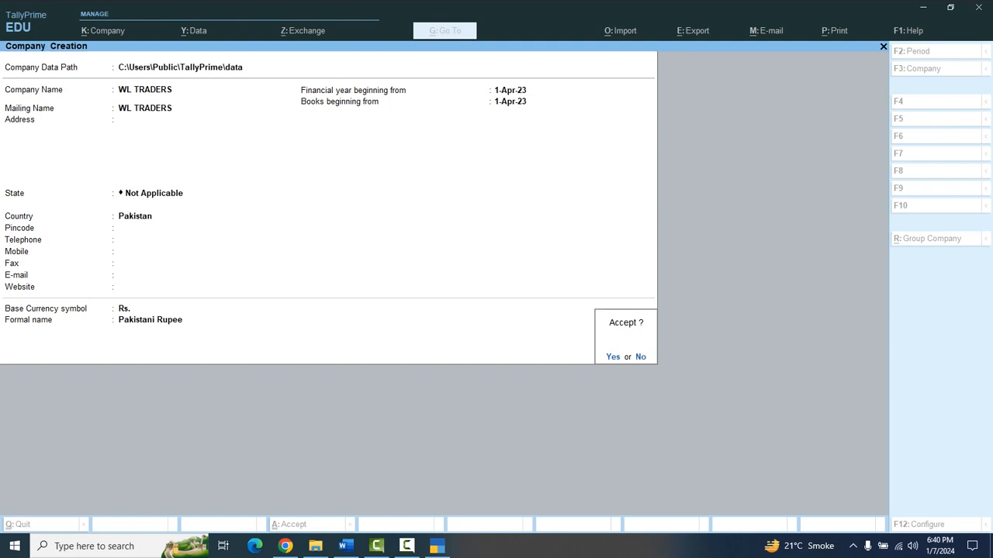
pyautogui.press('Return')
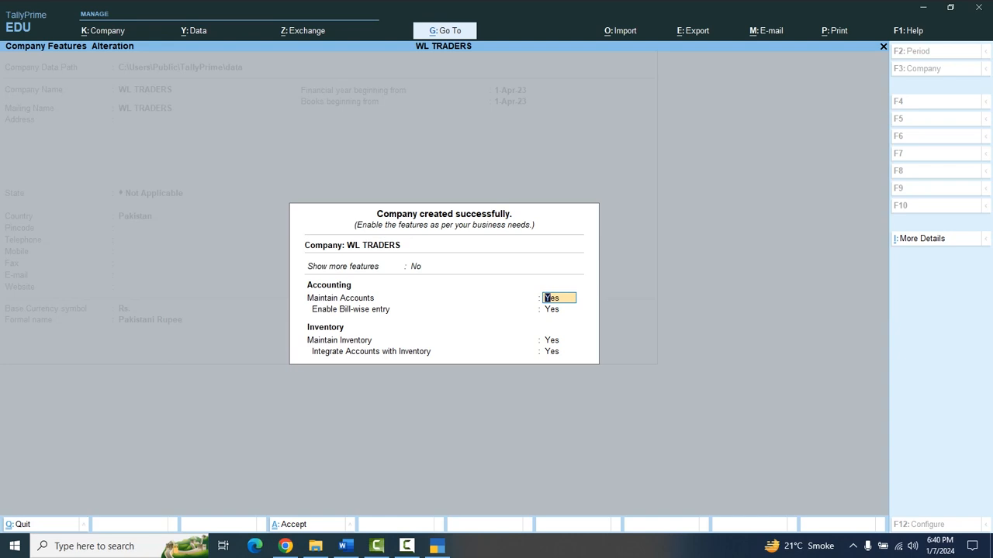
# Step: Quit the WL TRADERS company features form without changing any feature
pyautogui.press('BackSpace')
pyautogui.press('Escape')
pyautogui.press('Return')
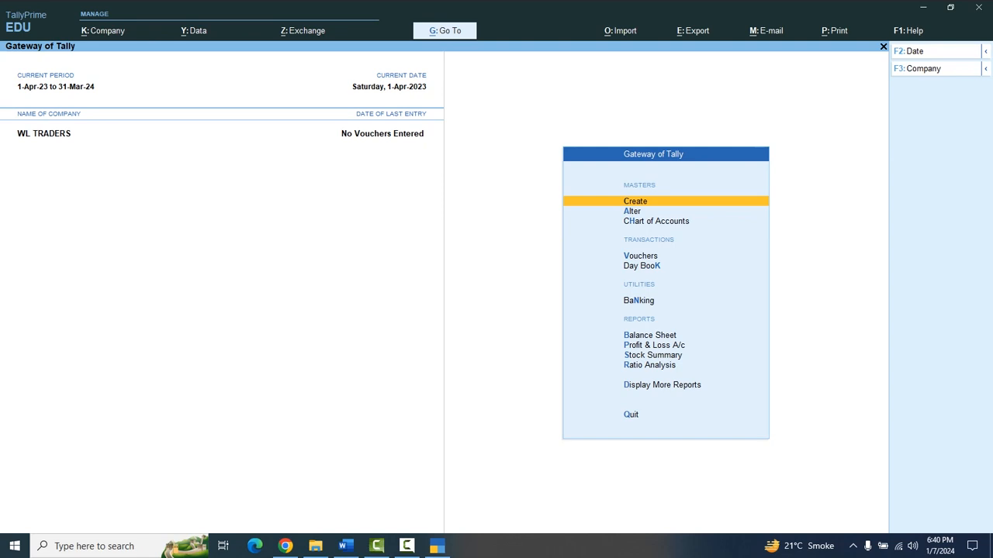
# Step: Check the Tally Prime lesson 1 notes in Word for the company creation shortcut, and return to TallyPrime
pyautogui.moveTo(346, 546)
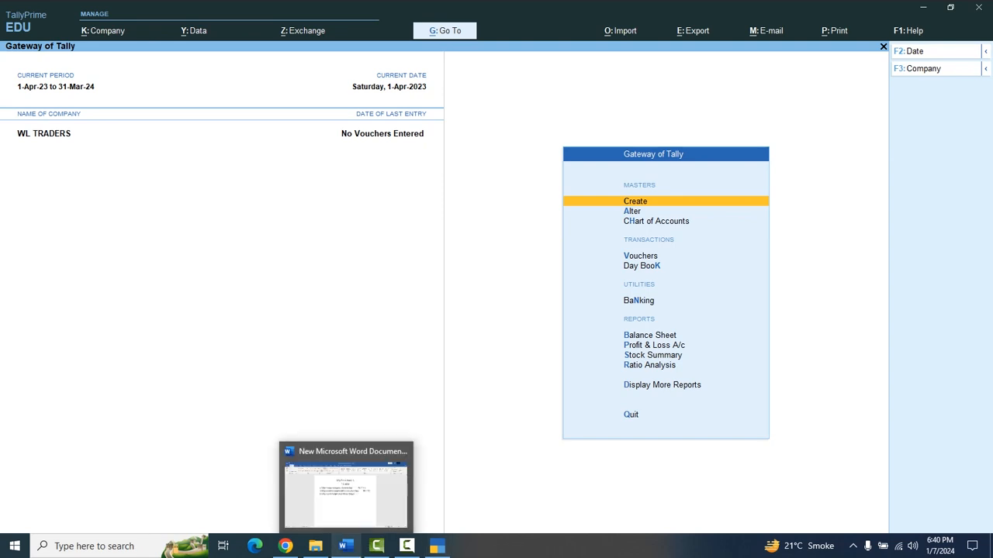
pyautogui.click(346, 485)
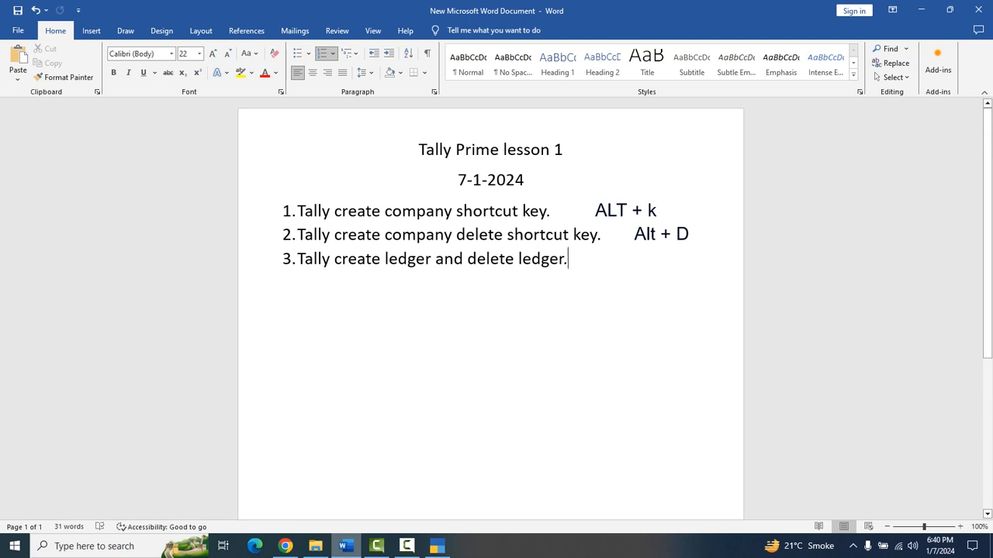
pyautogui.hotkey('alt', 'Tab')
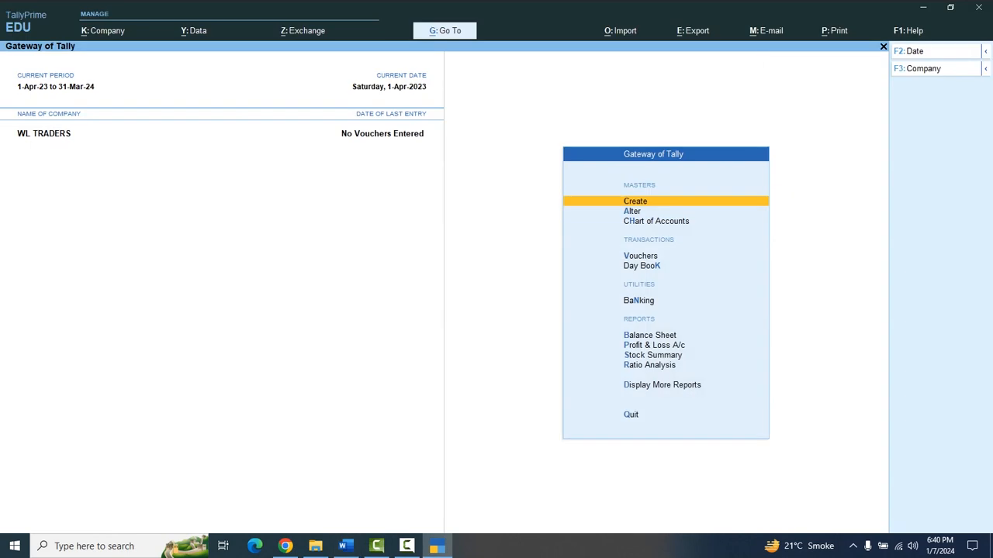
pyautogui.press('alt')
pyautogui.hotkey('alt', 'k')
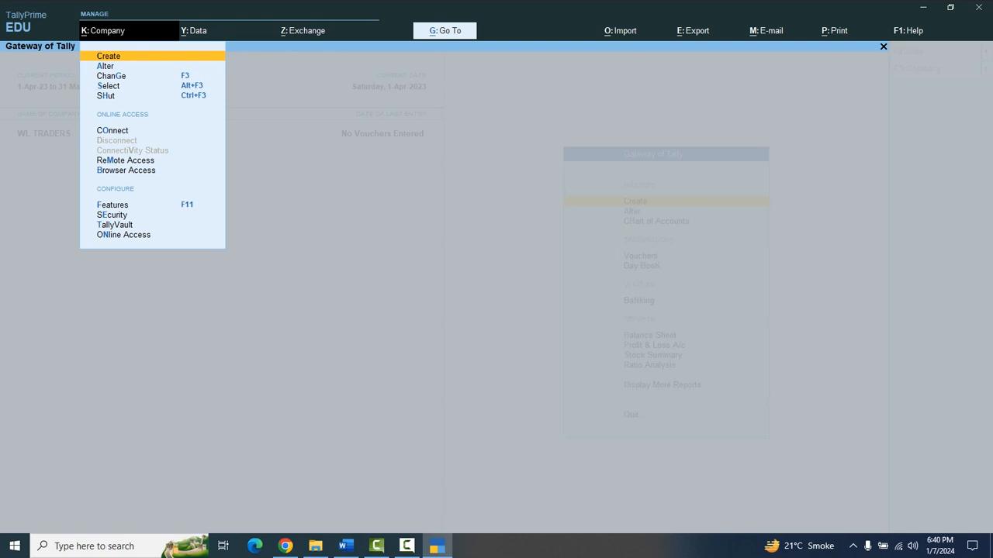
pyautogui.press('Escape')
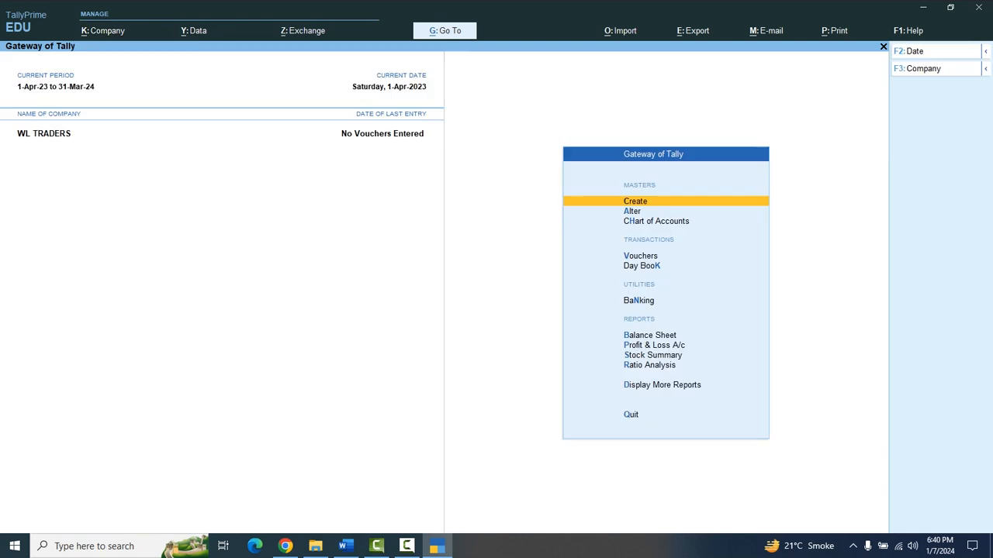
# Step: Start a second company named HYDERABAD CAOMPANY with the same mailing name, blank address and state Not Applicable
pyautogui.press('alt')
pyautogui.hotkey('alt', 'k')
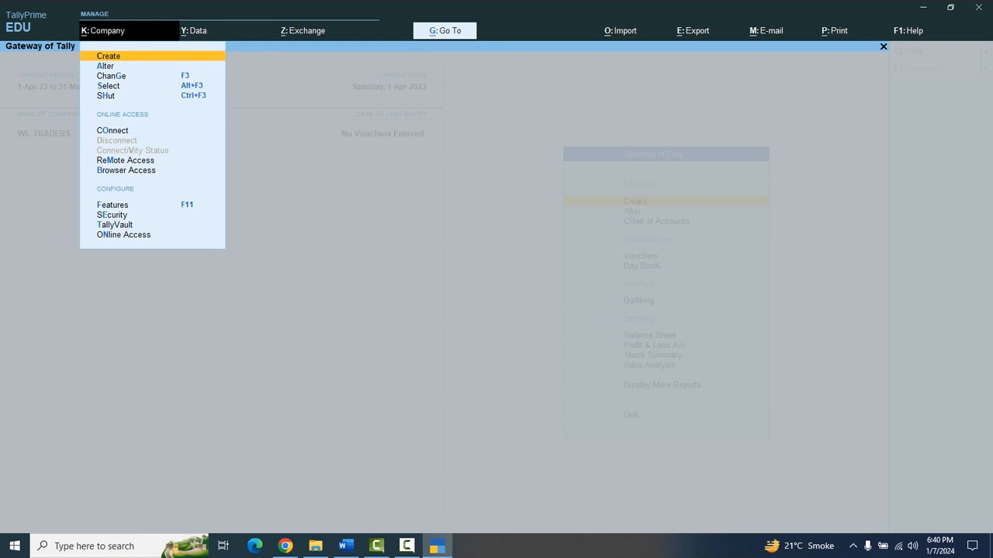
pyautogui.press('Return')
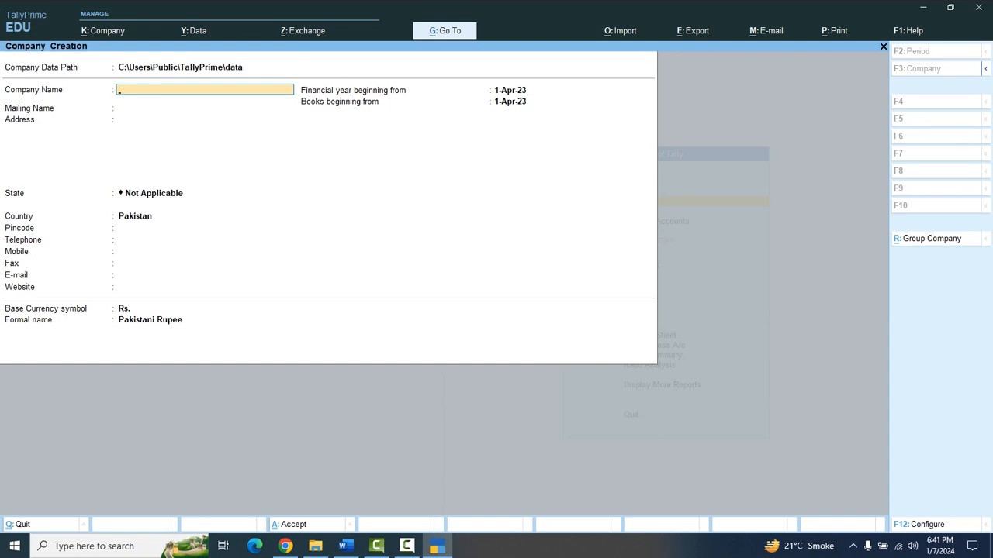
pyautogui.write('HYDERABAD CAOM')
pyautogui.write('N')
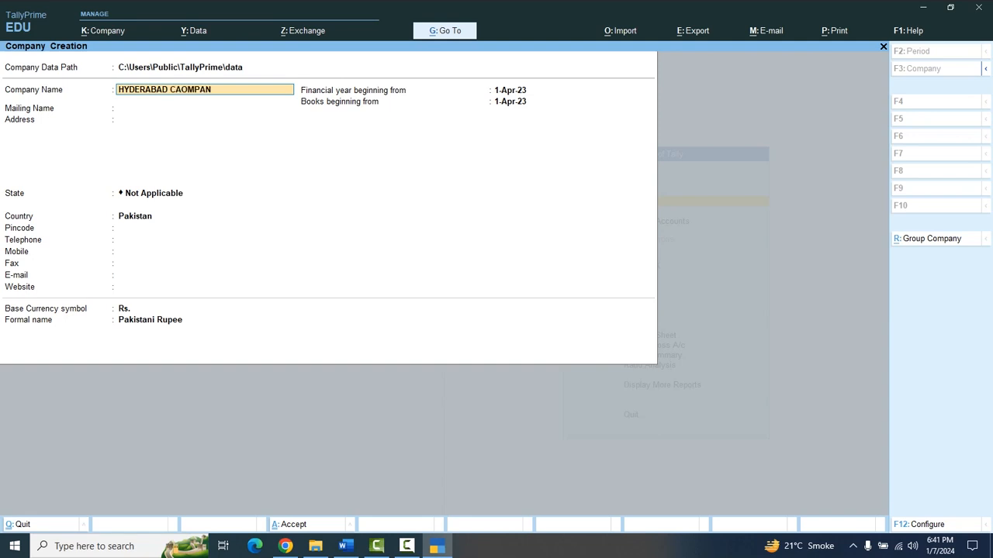
pyautogui.press('Return')
pyautogui.press('Return')
pyautogui.press('Return')
pyautogui.press('Return')
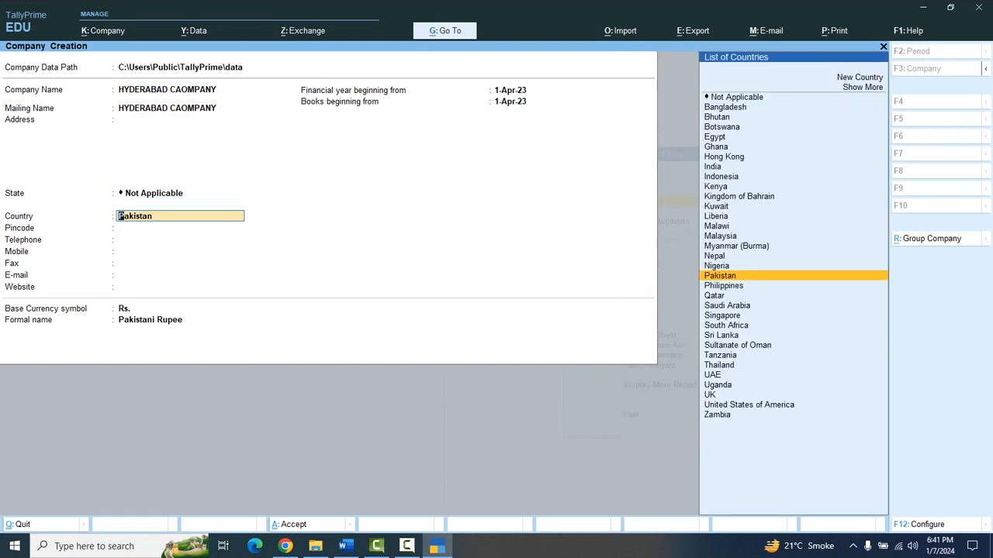
# Step: Look through the list of countries for the new company, returning to Pakistan
pyautogui.press('Return')
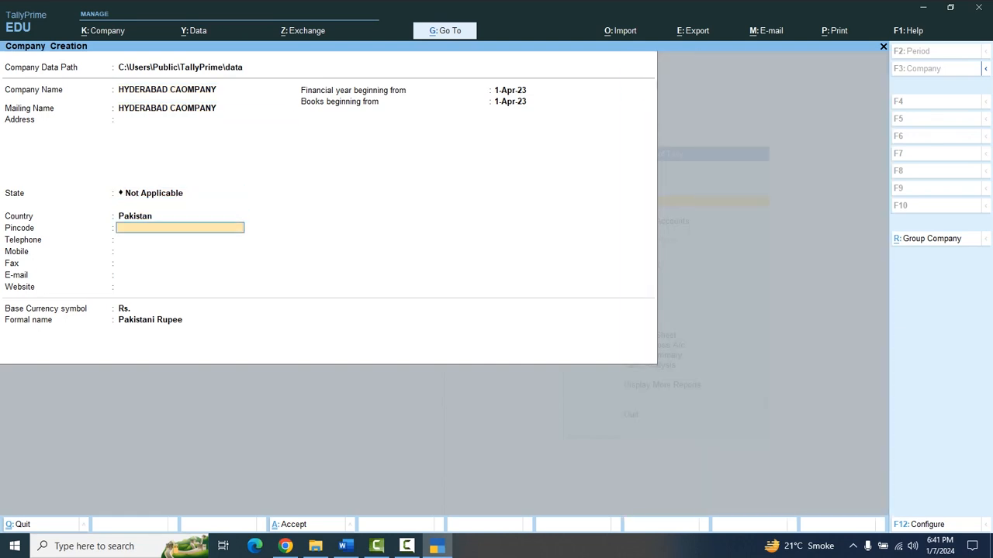
pyautogui.press('BackSpace')
pyautogui.press('Down')
pyautogui.press('Down')
pyautogui.press('Down')
pyautogui.press('Down')
pyautogui.press('Down')
pyautogui.press('Down')
pyautogui.press('Down')
pyautogui.press('Up')
pyautogui.press('Up')
pyautogui.press('Up')
pyautogui.press('Up')
pyautogui.press('Up')
pyautogui.press('Up')
pyautogui.press('Up')
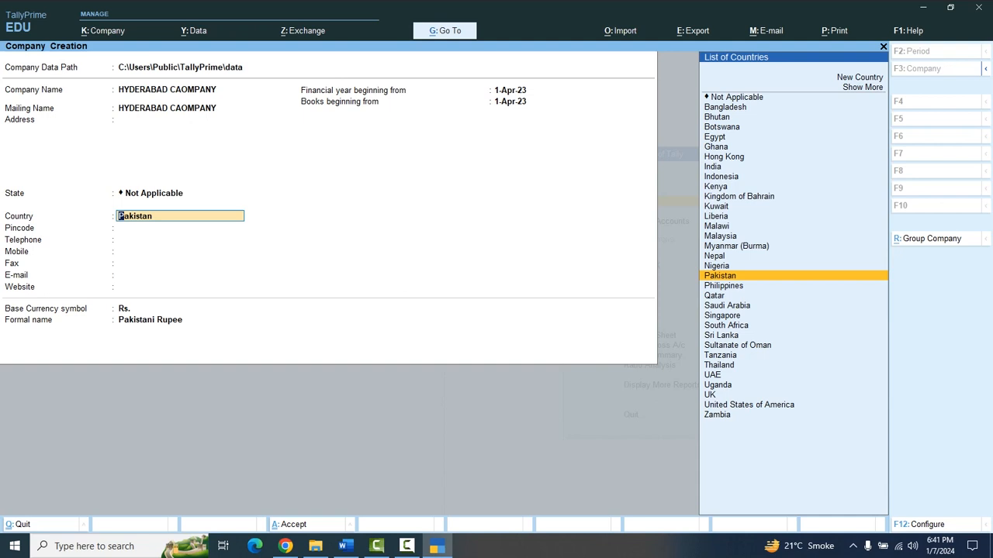
# Step: Keep Pakistan as the second company's country and leave its pincode and contact details blank
pyautogui.press('Return')
pyautogui.press('Return')
pyautogui.press('Return')
pyautogui.press('Return')
pyautogui.press('Return')
pyautogui.press('Return')
pyautogui.press('Return')
# Step: Keep the 1-Apr-23 start dates and Pakistani Rupee for HYDERABAD CAOMPANY, and accept the company
pyautogui.press('Return')
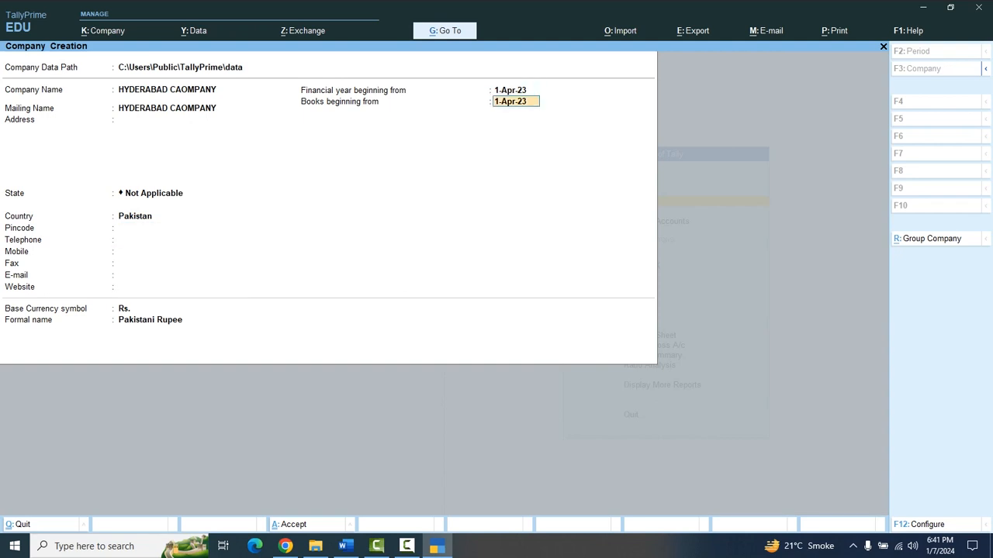
pyautogui.press('Return')
pyautogui.press('Return')
pyautogui.press('Return')
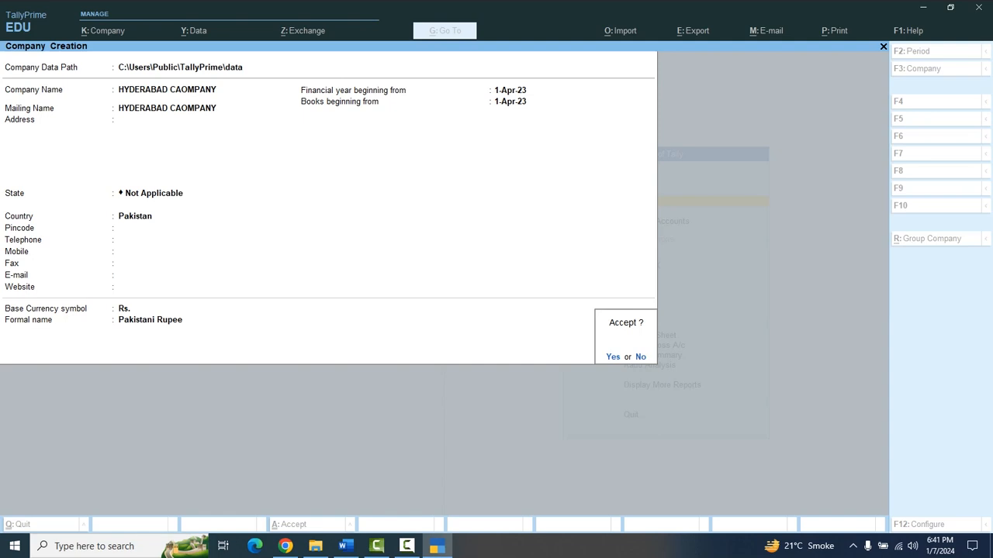
pyautogui.press('Return')
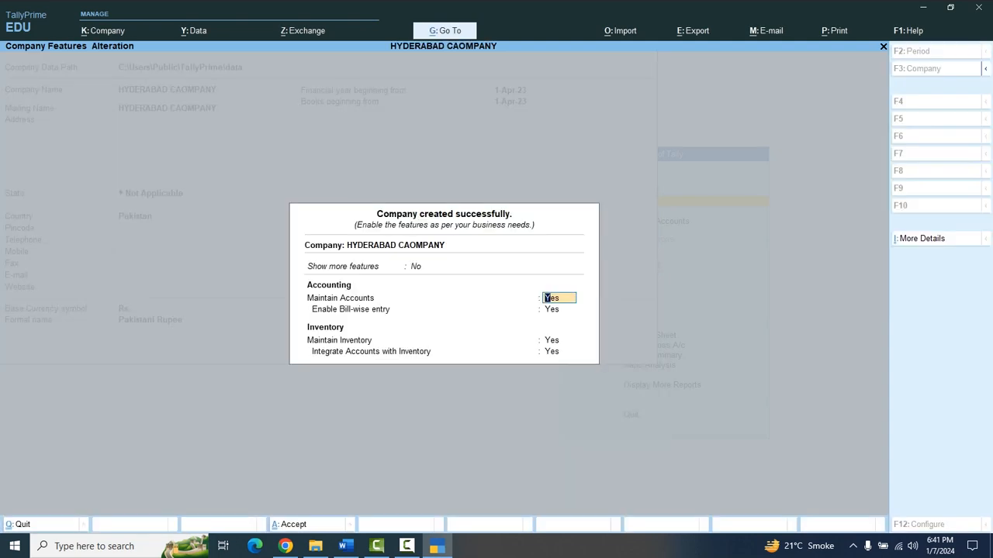
# Step: Quit the HYDERABAD CAOMPANY features form without changes and make WL TRADERS the current company
pyautogui.press('Escape')
pyautogui.press('Escape')
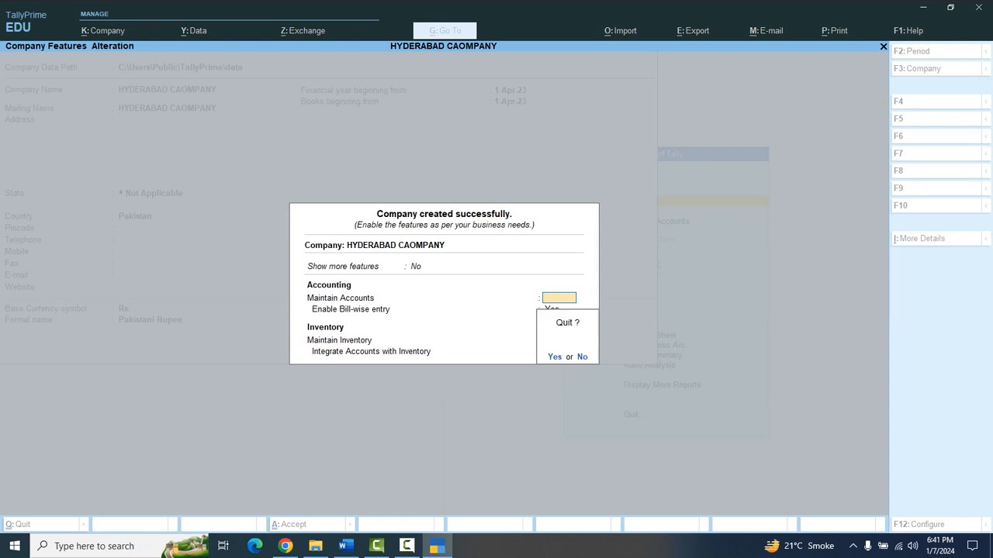
pyautogui.press('y')
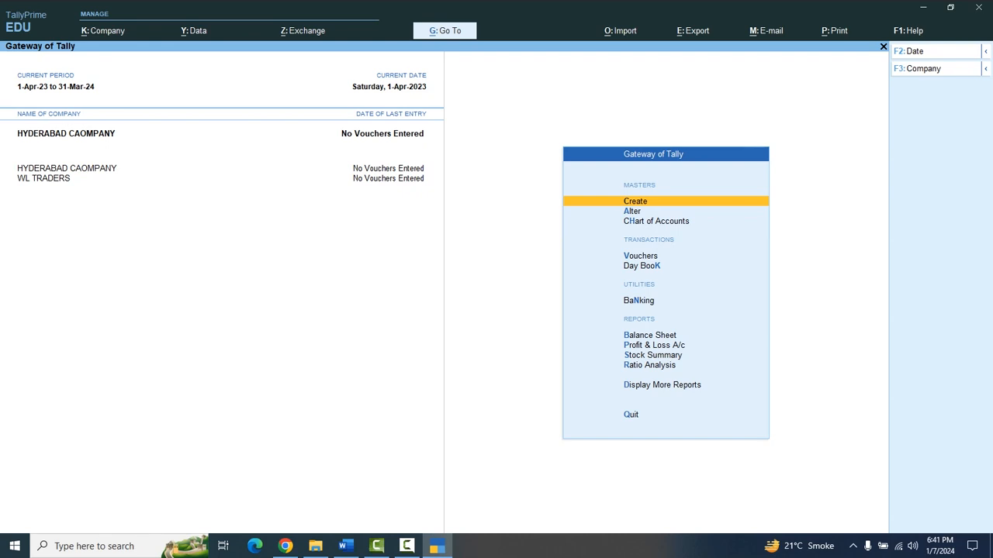
pyautogui.hotkey('ctrl', 'Down')
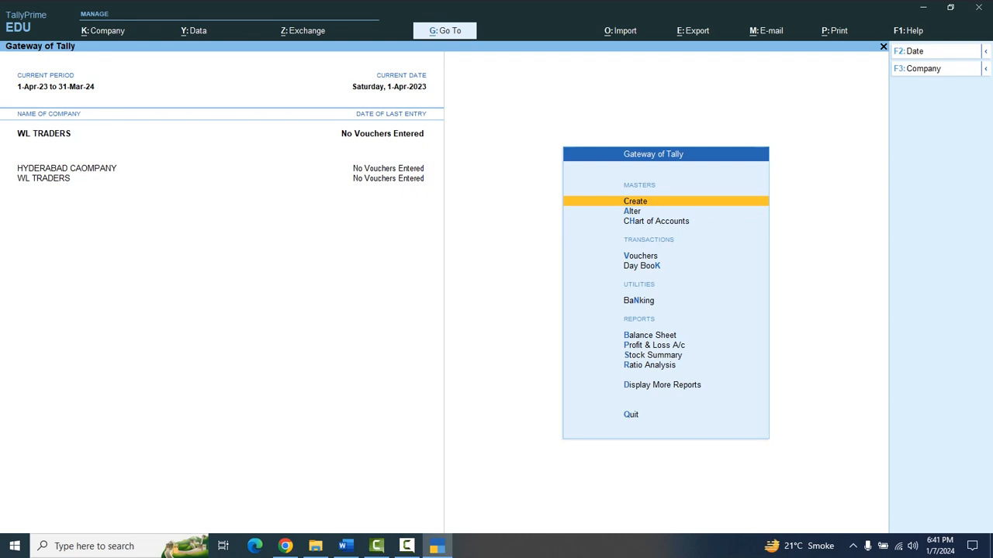
pyautogui.press('F3')
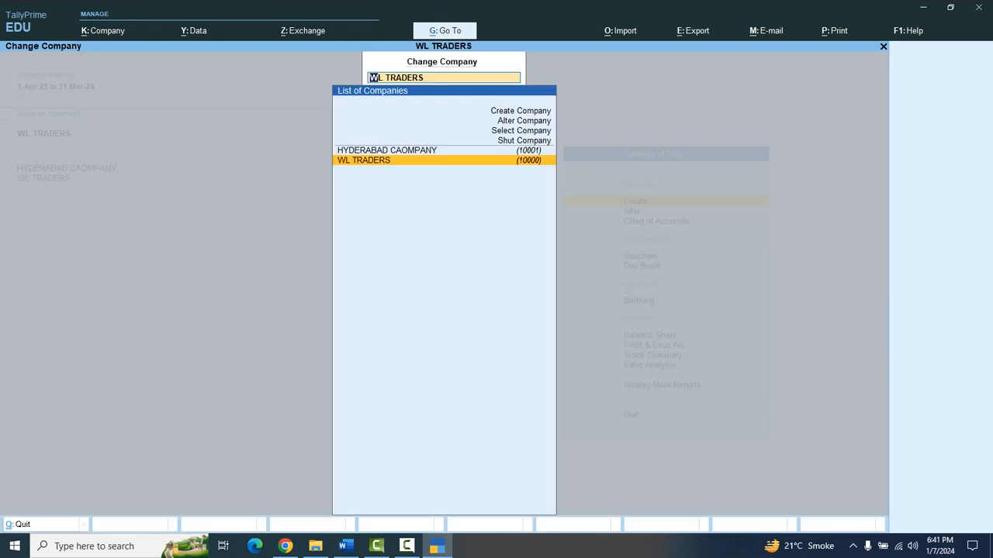
pyautogui.press('Return')
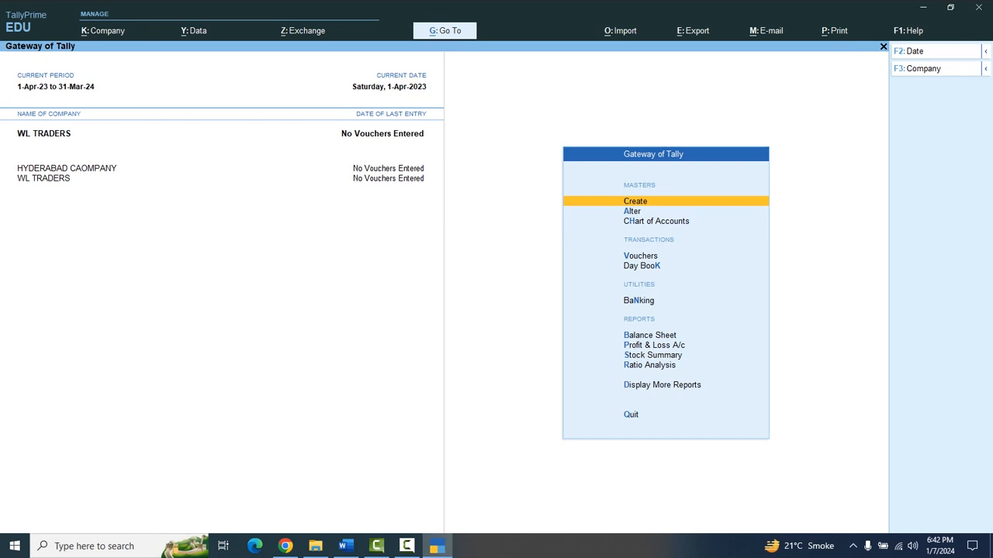
pyautogui.press('alt')
pyautogui.hotkey('alt', 'k')
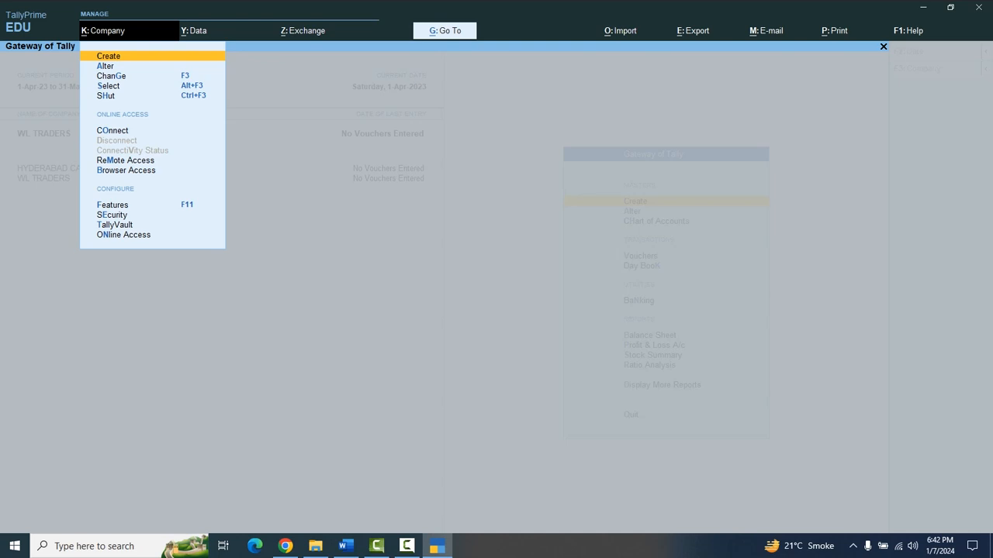
pyautogui.press('Return')
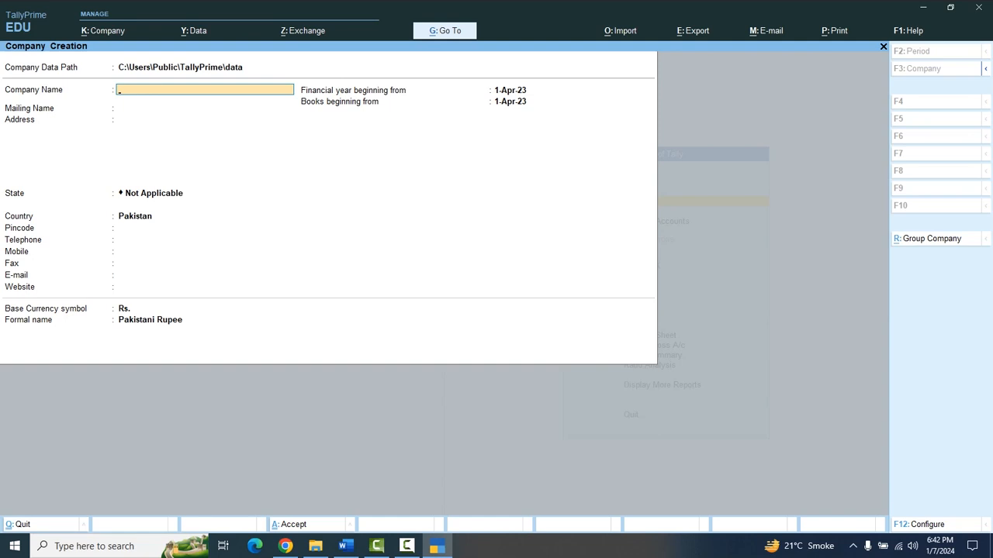
pyautogui.press('Escape')
pyautogui.press('y')
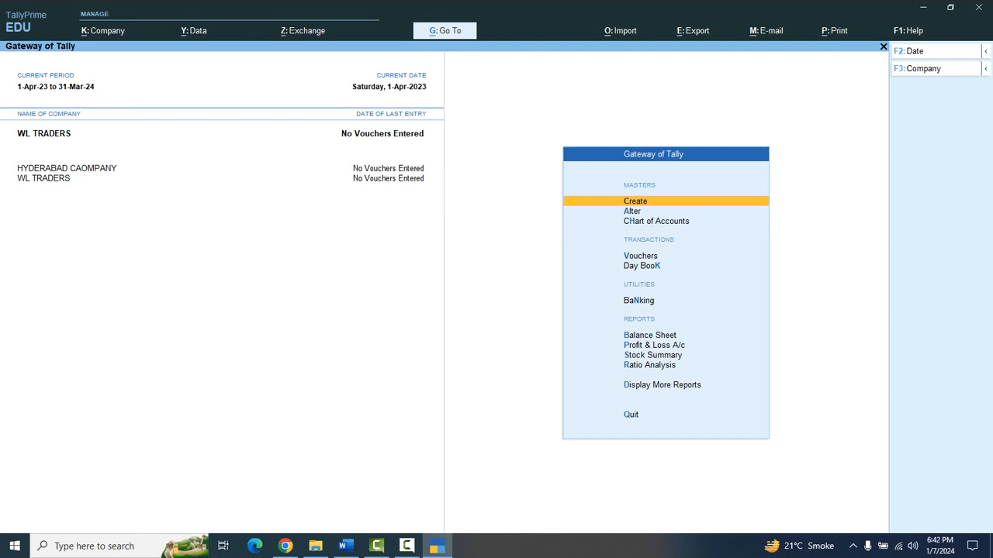
# Step: Start creating a company named SUNNY COMPANY, keeping the same mailing name and leaving its address blank
pyautogui.press('alt')
pyautogui.hotkey('alt', 'k')
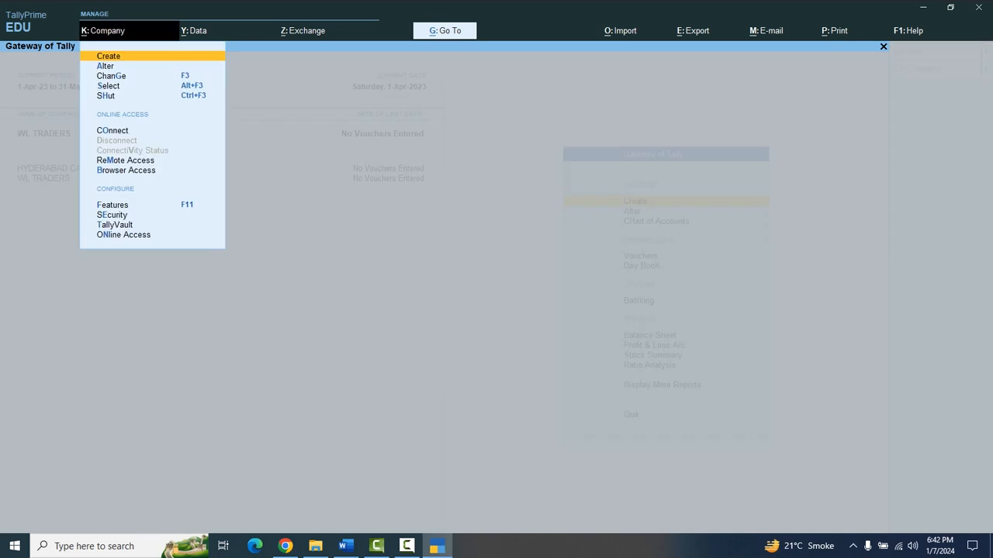
pyautogui.press('Return')
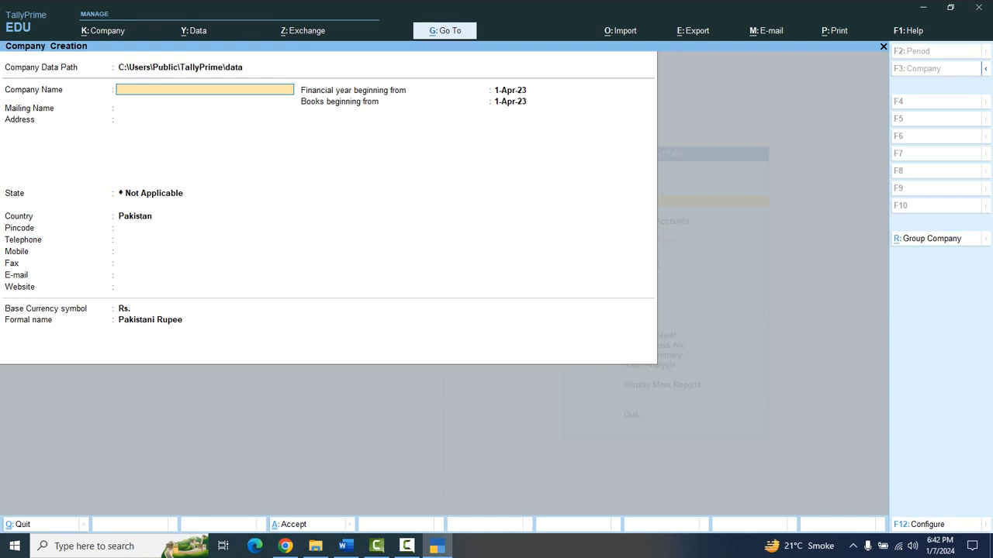
pyautogui.write('SUNNY COMPANY')
pyautogui.press('Return')
pyautogui.press('Return')
pyautogui.press('Return')
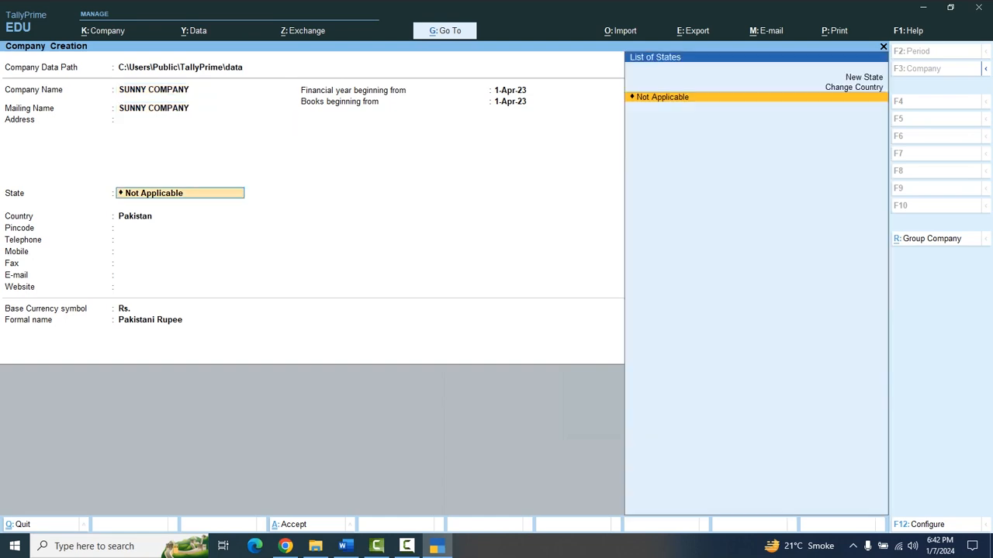
# Step: Keep Not Applicable as SUNNY COMPANY's state and Pakistan as its country, leaving the pincode and contact details blank
pyautogui.press('Return')
pyautogui.press('Return')
pyautogui.press('Return')
pyautogui.press('Return')
pyautogui.press('Return')
pyautogui.press('Return')
pyautogui.press('Return')
pyautogui.press('Return')
# Step: Accept SUNNY COMPANY with the 1-Apr-23 start dates and Pakistani Rupee, and quit its features form without changes
pyautogui.press('Return')
pyautogui.press('Return')
pyautogui.press('Return')
pyautogui.press('Return')
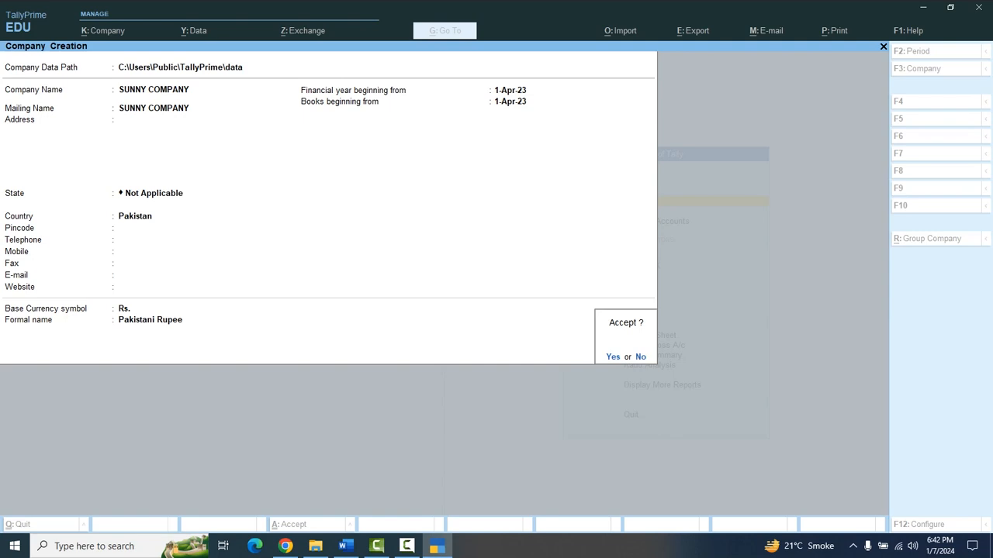
pyautogui.press('Return')
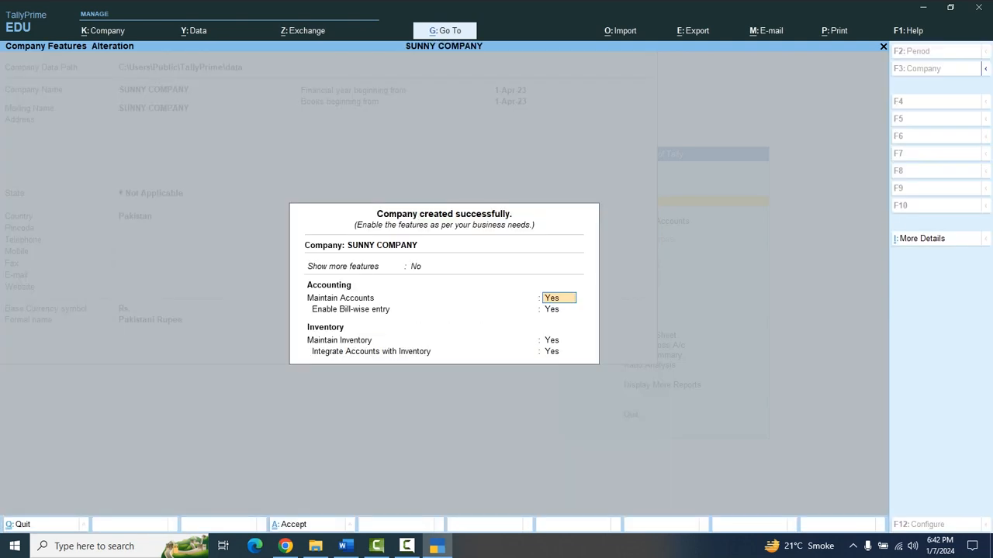
pyautogui.press('Escape')
pyautogui.press('Return')
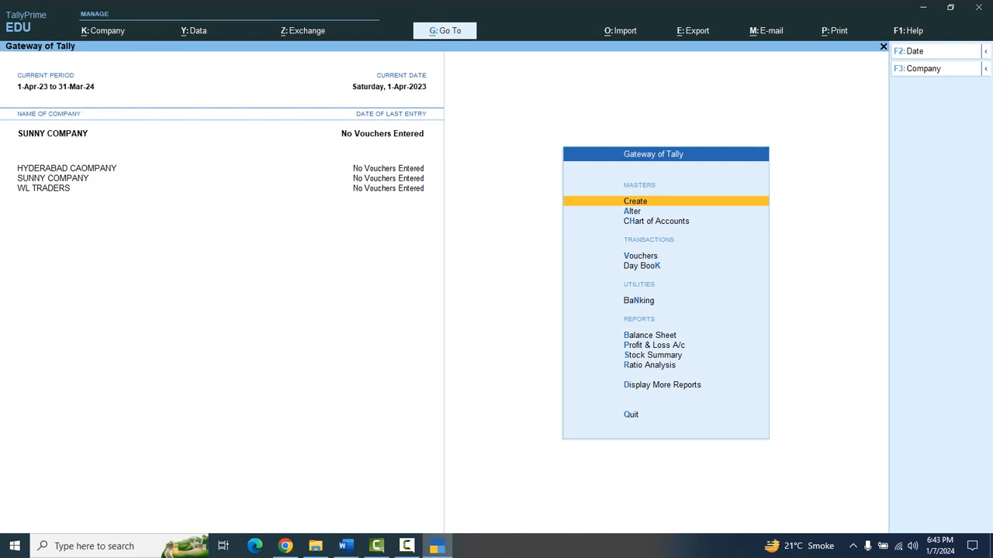
pyautogui.press('alt')
pyautogui.hotkey('alt', 'k')
pyautogui.press('Escape')
# Step: Start creating FLOWER COMPANY from the Change Company list, keeping the same mailing name and leaving its address blank
pyautogui.press('F3')
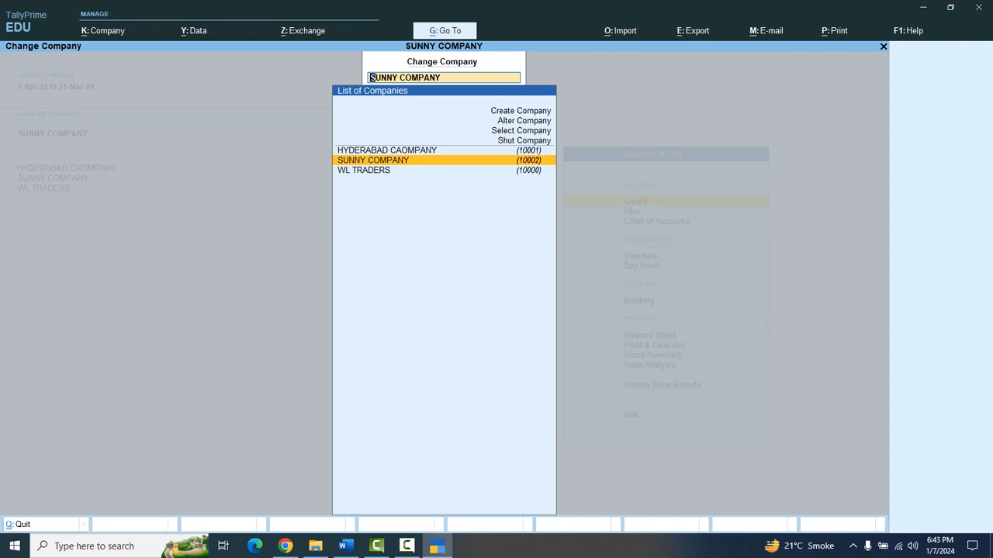
pyautogui.press('Up')
pyautogui.press('Up')
pyautogui.press('Up')
pyautogui.press('Up')
pyautogui.press('Up')
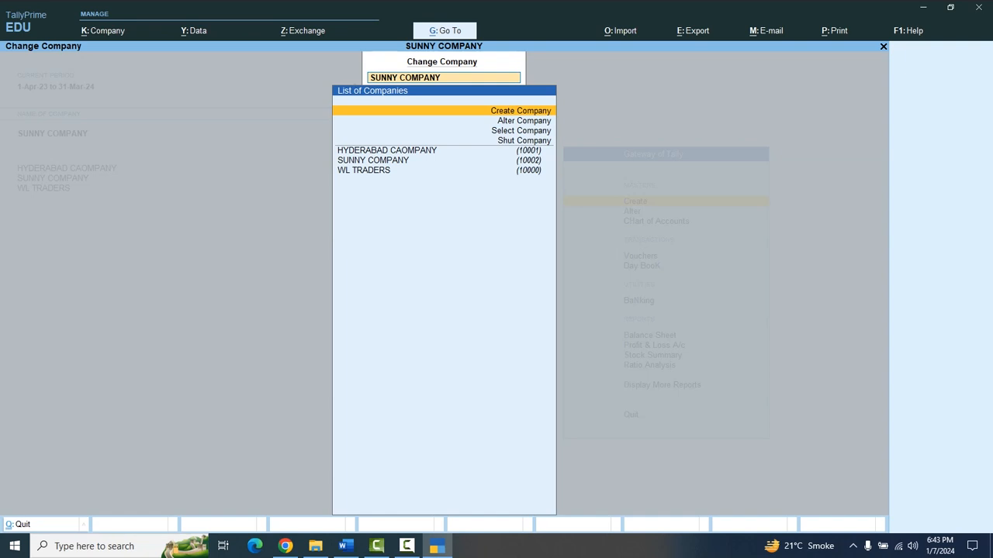
pyautogui.press('Return')
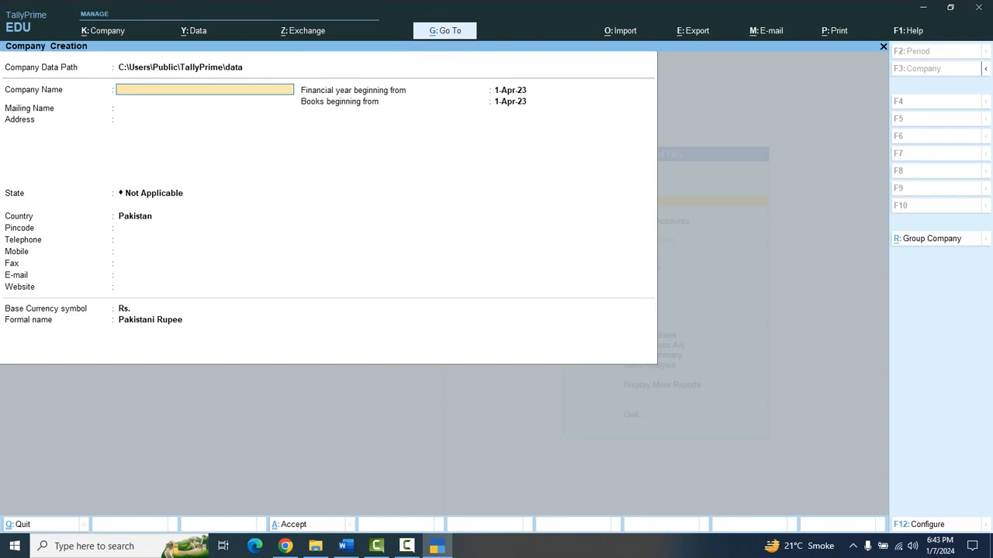
pyautogui.write('FLOWER COMPANY')
pyautogui.press('Return')
pyautogui.press('Return')
pyautogui.press('Return')
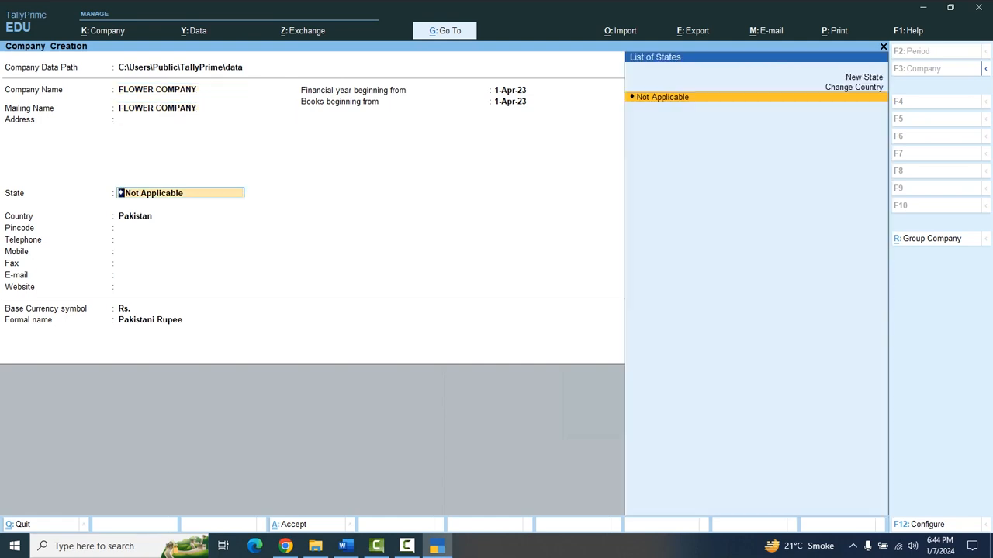
# Step: Keep Not Applicable as FLOWER COMPANY's state and Pakistan as its country, leaving the pincode and contact details blank
pyautogui.press('Return')
pyautogui.press('Return')
pyautogui.press('Return')
pyautogui.press('Return')
pyautogui.press('Return')
pyautogui.press('Return')
pyautogui.press('Return')
pyautogui.press('Return')
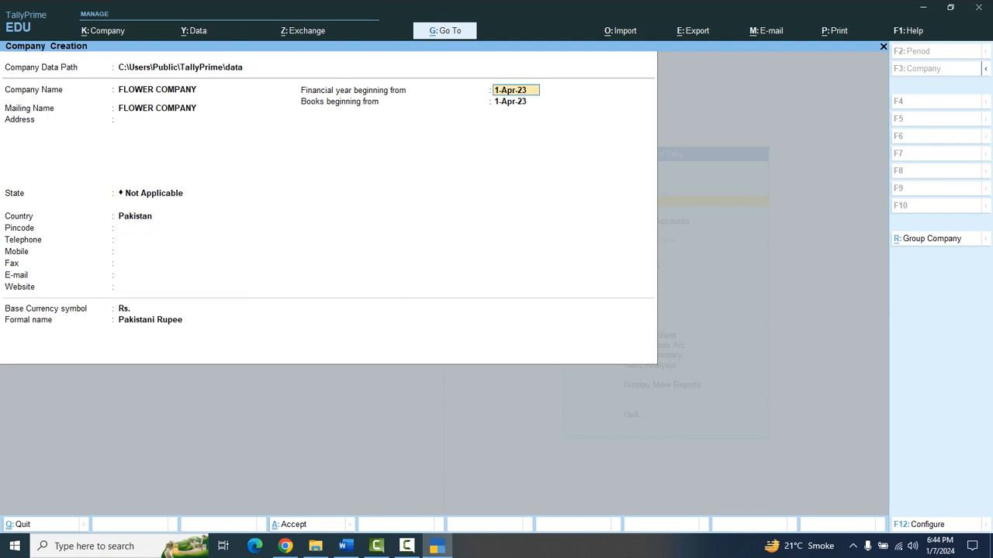
# Step: Accept FLOWER COMPANY with the 1-Apr-23 start dates and Pakistani Rupee, and quit its features form without changes
pyautogui.press('Return')
pyautogui.press('Return')
pyautogui.press('Return')
pyautogui.press('Return')
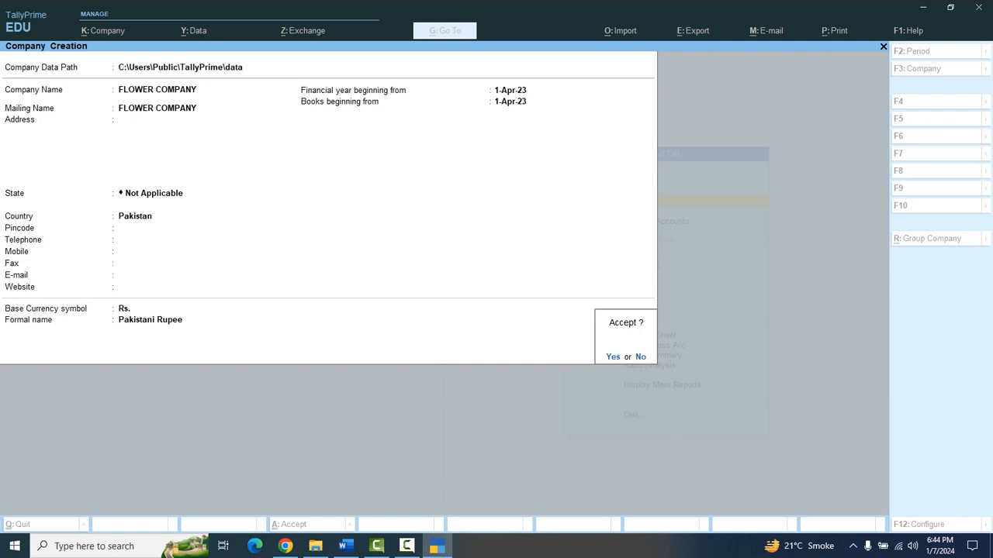
pyautogui.press('Return')
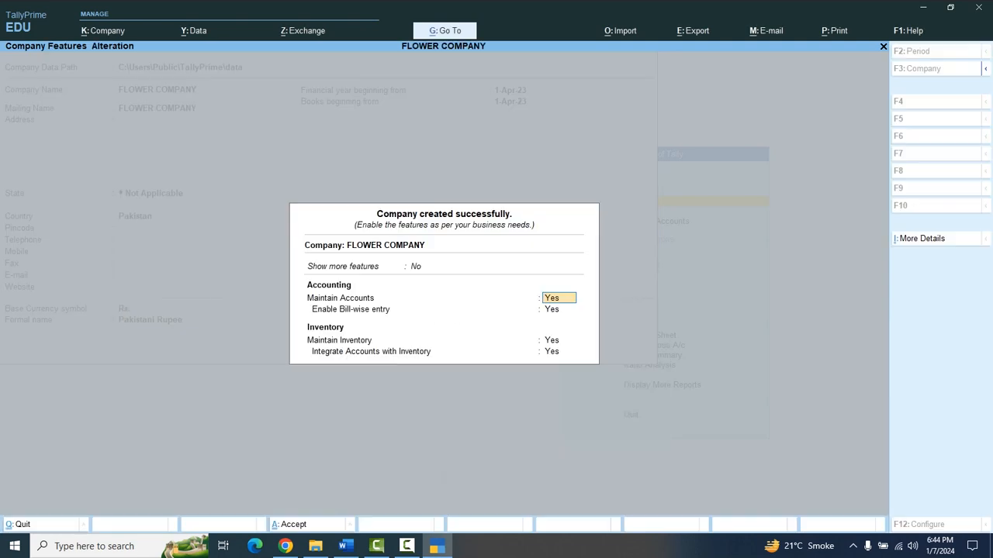
pyautogui.press('Escape')
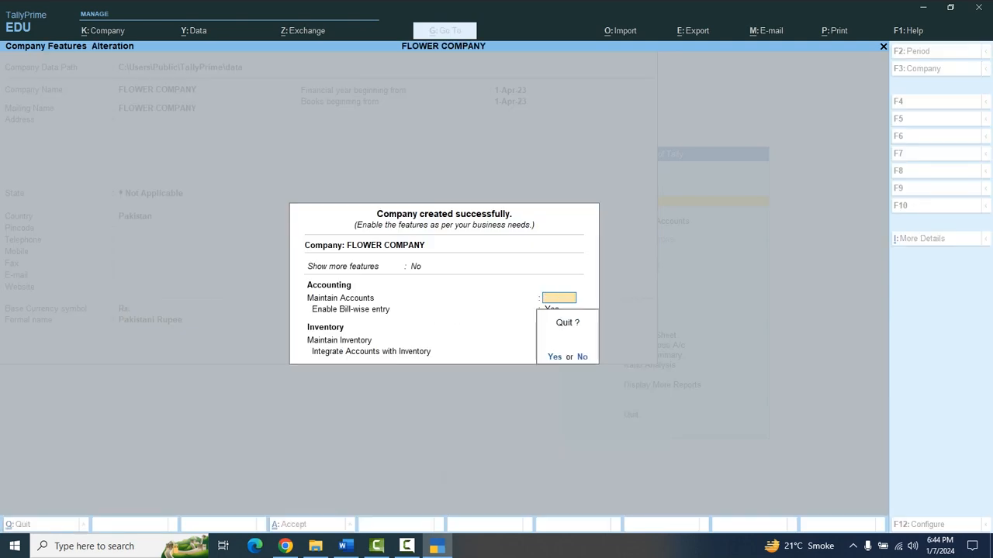
pyautogui.press('y')
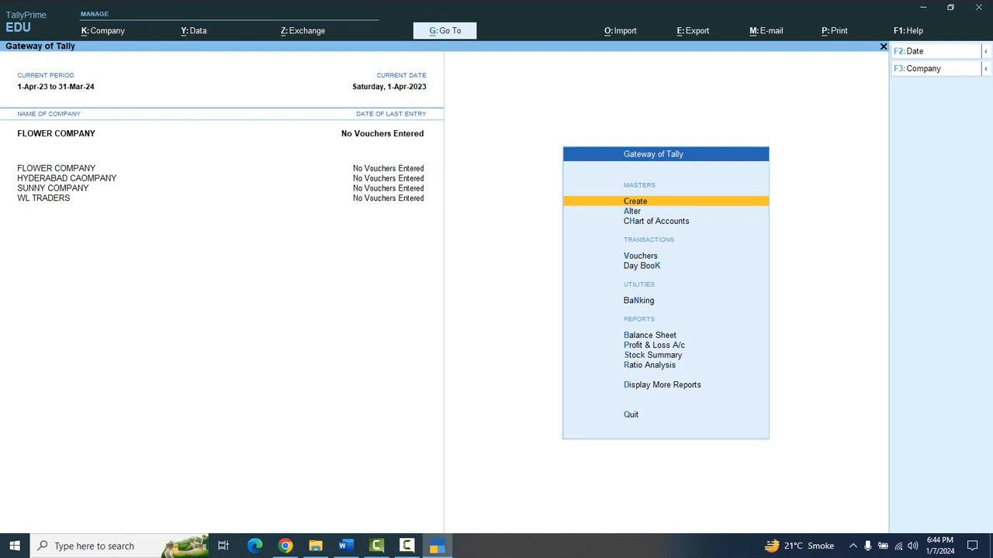
# Step: Start creating a company named WHITE COMPANY through the Create Company option of the Change Company list
pyautogui.press('F3')
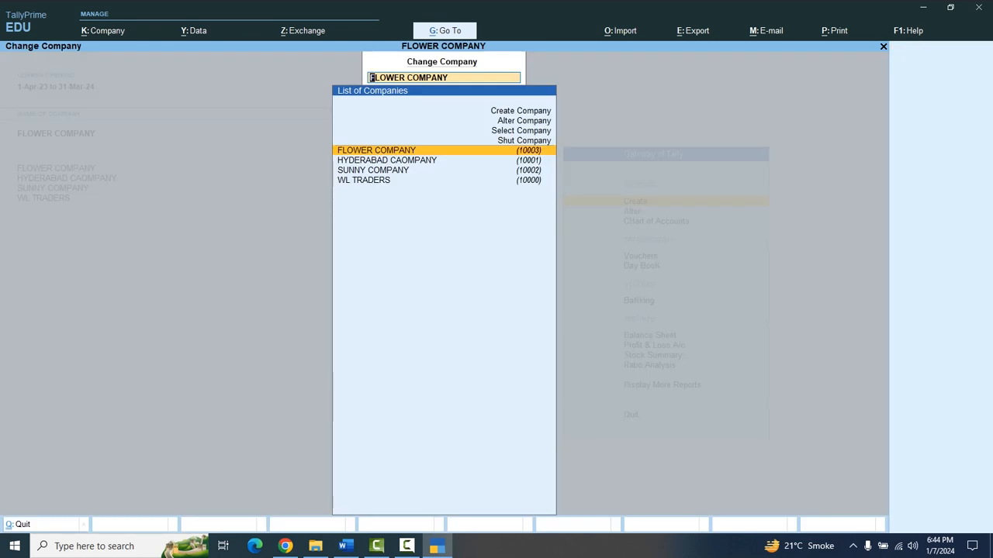
pyautogui.press('Up')
pyautogui.press('Up')
pyautogui.press('Up')
pyautogui.press('Up')
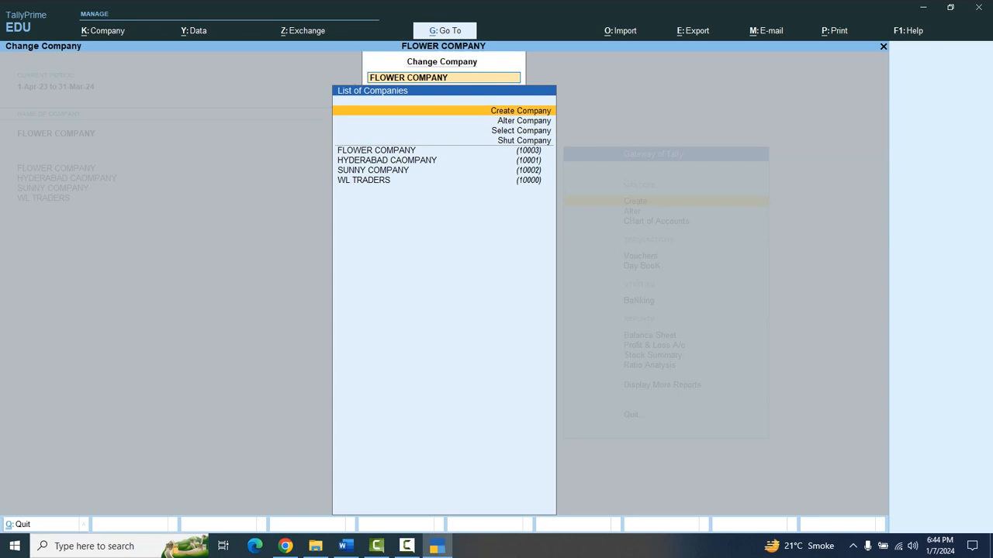
pyautogui.press('Return')
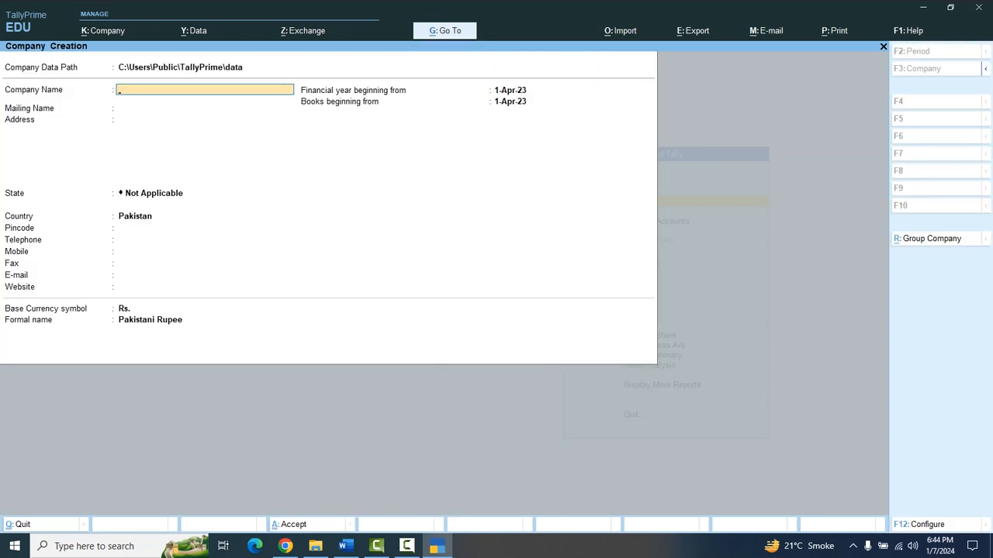
pyautogui.write('WHITE COMPANY')
pyautogui.press('Return')
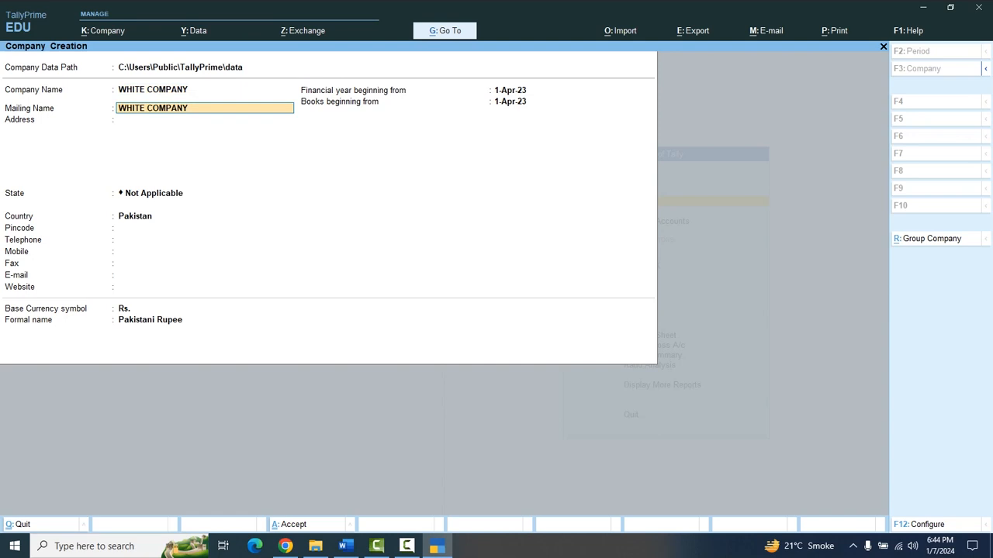
# Step: Keep WHITE COMPANY's mailing name, Not Applicable state and Pakistan as country, leaving the address, pincode and contact details blank
pyautogui.press('Return')
pyautogui.press('Return')
pyautogui.press('Return')
pyautogui.press('Return')
pyautogui.press('Return')
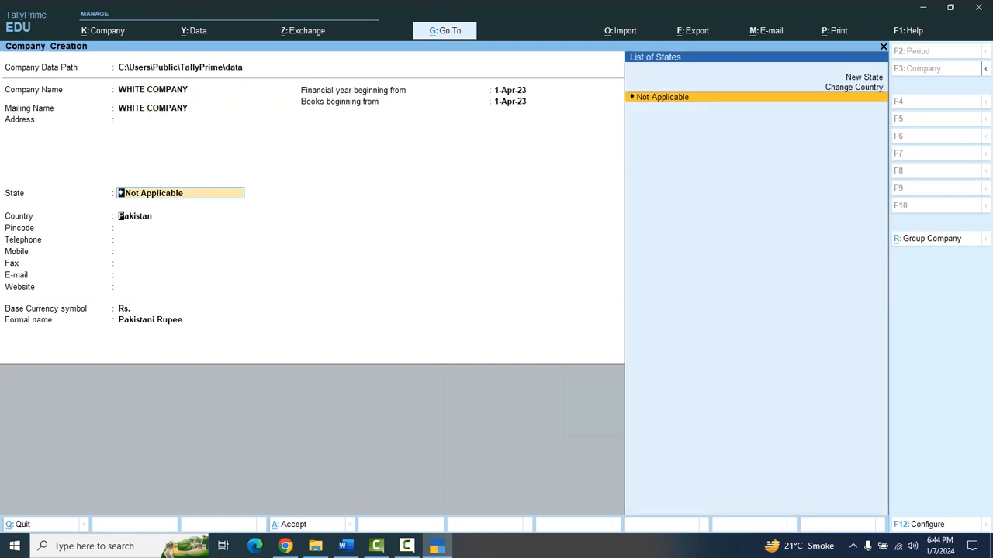
pyautogui.press('Return')
pyautogui.press('Return')
pyautogui.press('Return')
pyautogui.press('Return')
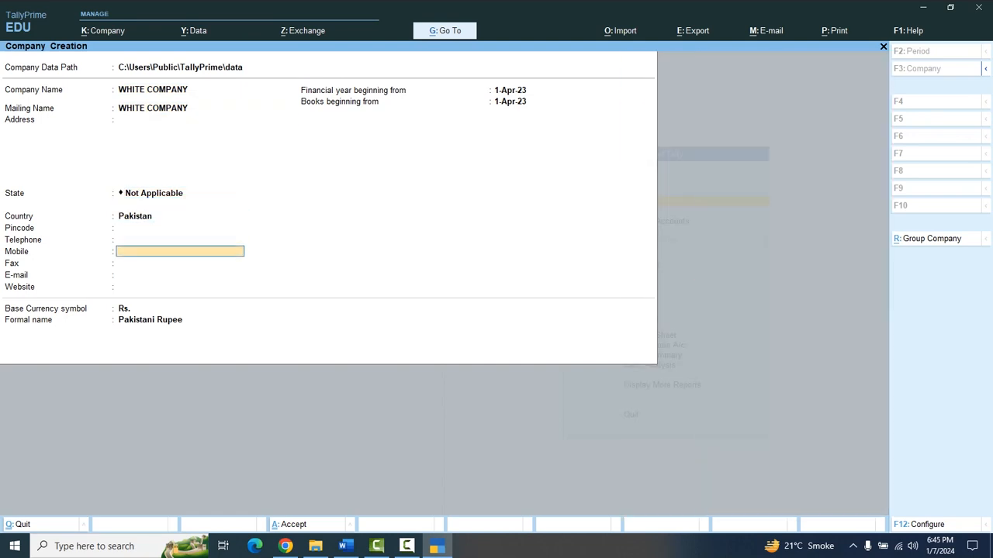
pyautogui.press('Return')
pyautogui.press('Return')
pyautogui.press('Return')
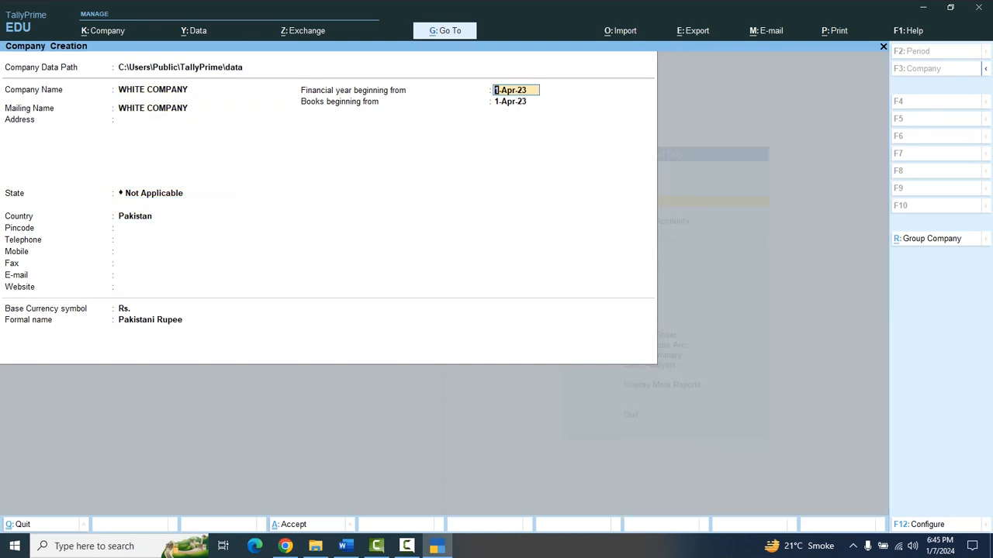
# Step: Accept WHITE COMPANY with the 1-Apr-23 start dates and Pakistani Rupee, and quit its features form without changes
pyautogui.press('Return')
pyautogui.press('Return')
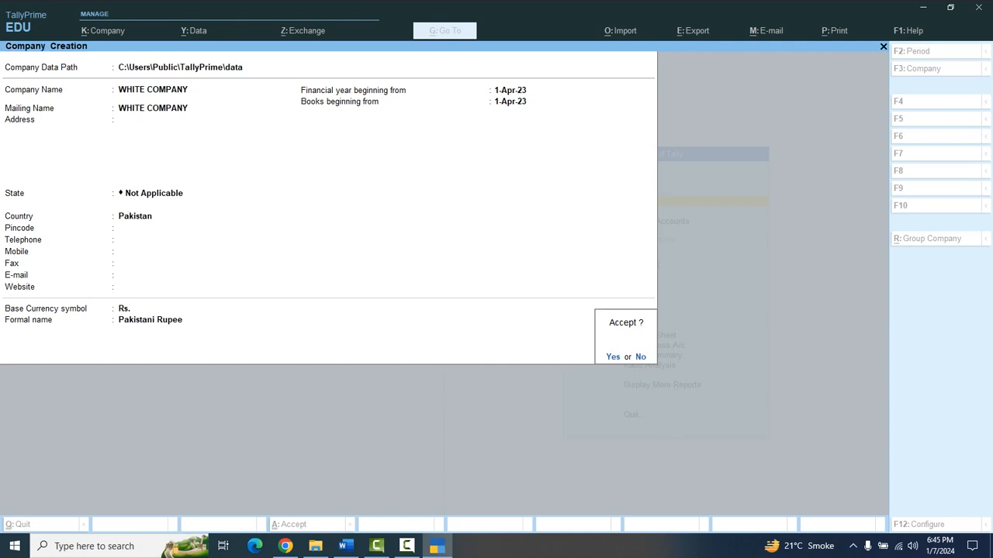
pyautogui.press('Return')
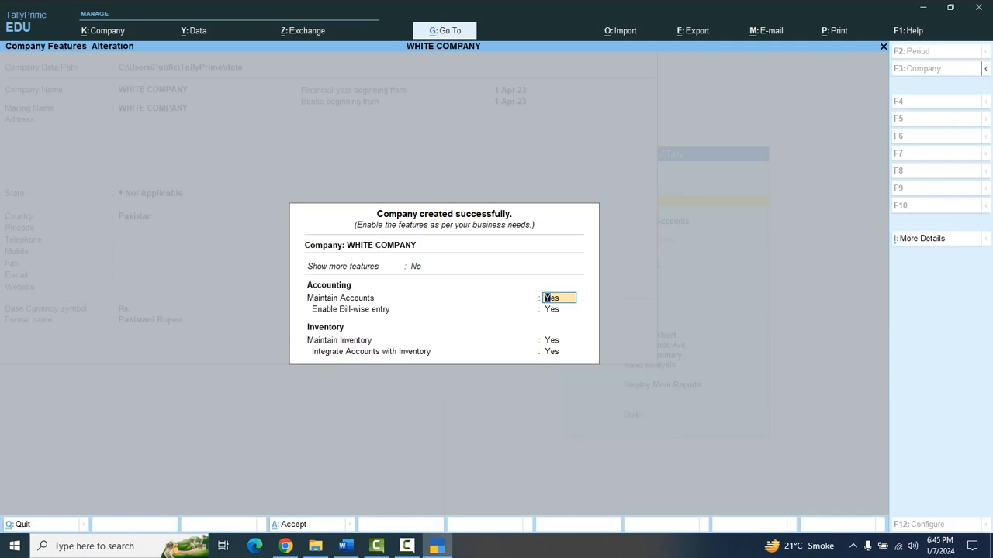
pyautogui.press('Escape')
pyautogui.press('Return')
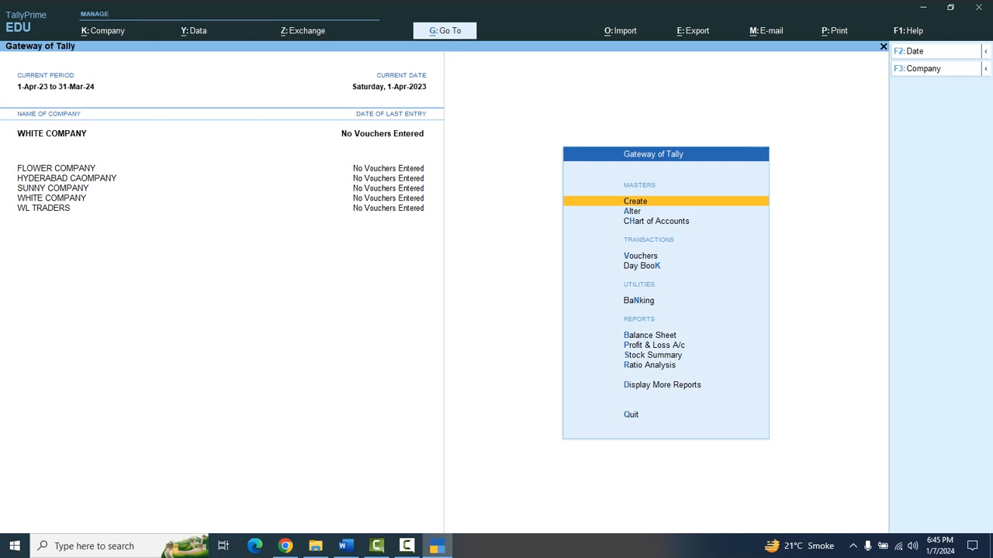
# Step: Start creating a company named RED COMPANY, keeping the same mailing name
pyautogui.press('alt')
pyautogui.hotkey('alt', 'k')
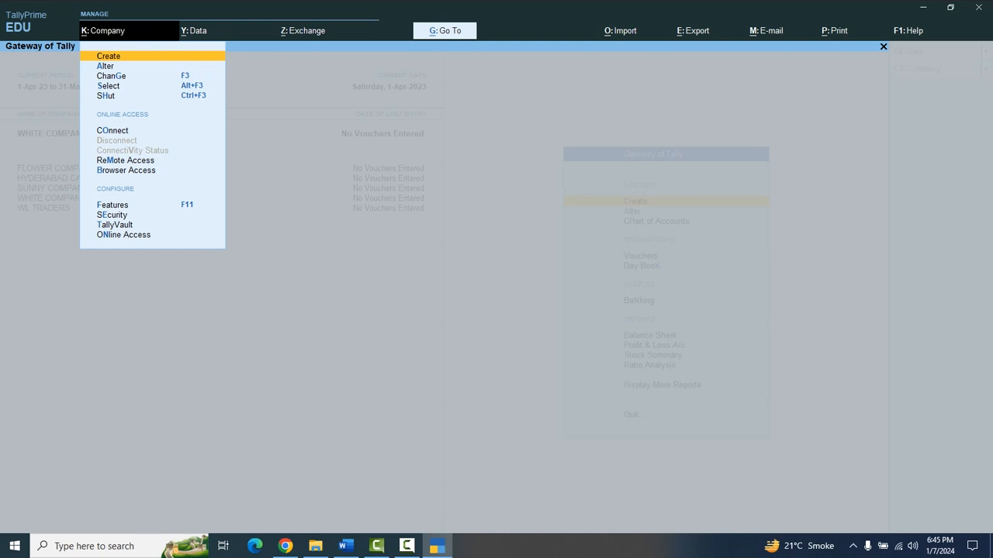
pyautogui.press('Return')
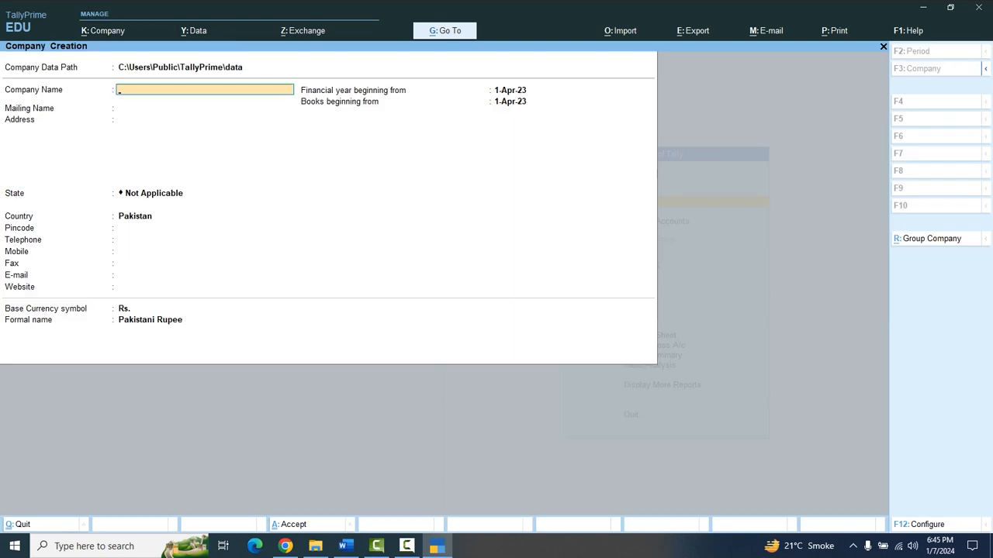
pyautogui.write('RED COMPANY')
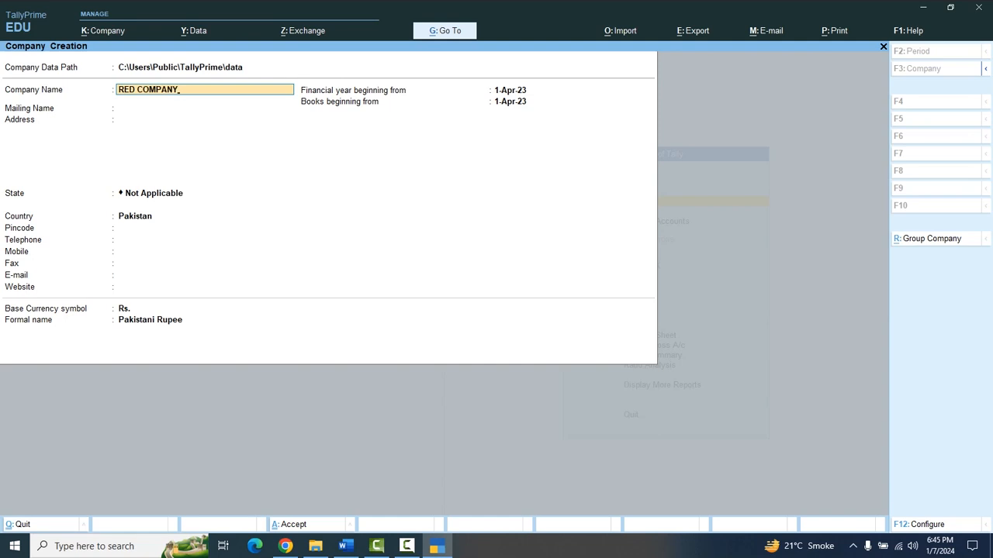
pyautogui.press('Return')
pyautogui.press('Return')
pyautogui.press('Return')
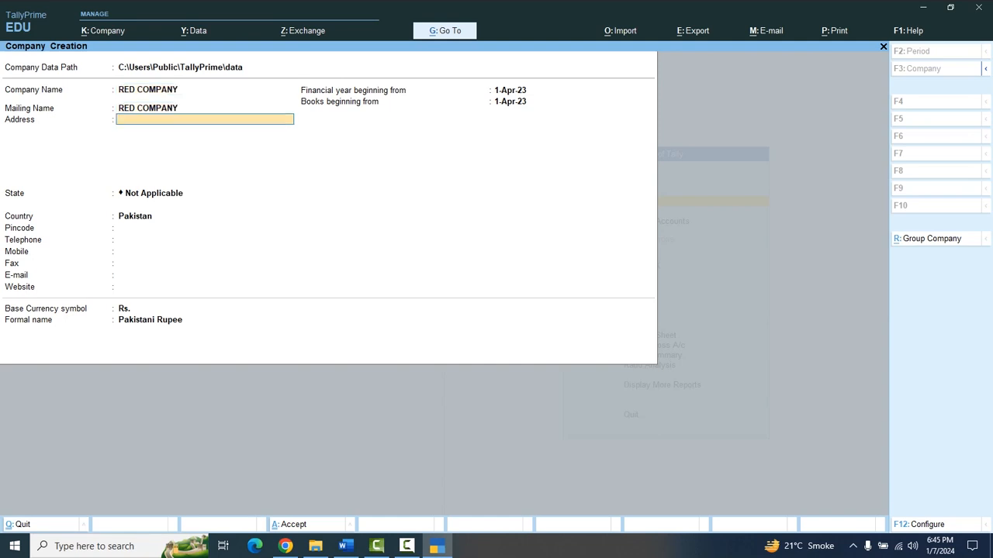
# Step: Leave RED COMPANY's address blank, keeping Not Applicable as its state and Pakistan as its country
pyautogui.press('Return')
pyautogui.press('Return')
pyautogui.press('Return')
pyautogui.press('Return')
pyautogui.press('Return')
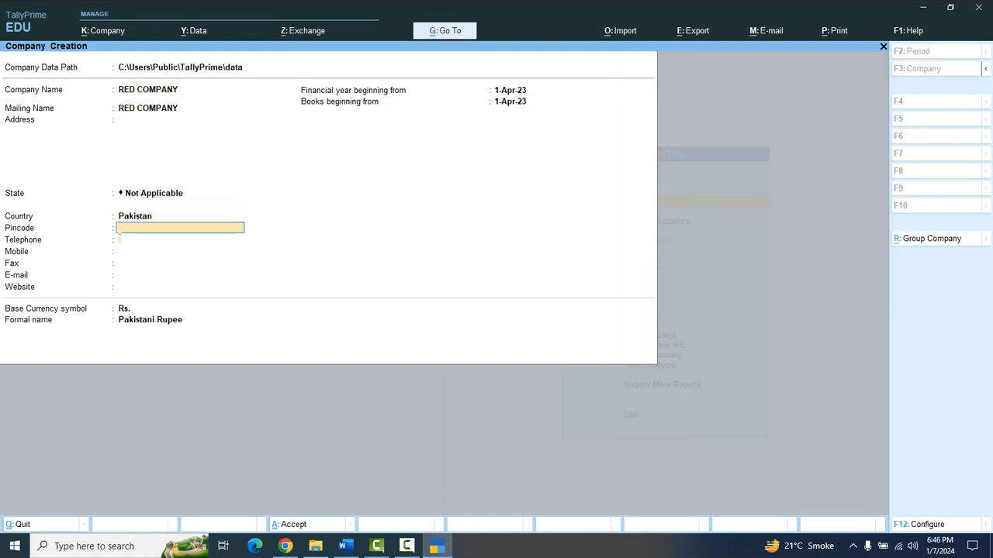
# Step: Leave RED COMPANY's pincode and contact details blank, keeping 1-Apr-23 as the financial year and books start dates
pyautogui.press('Return')
pyautogui.press('Return')
pyautogui.press('Return')
pyautogui.press('Return')
pyautogui.press('Return')
pyautogui.press('Return')
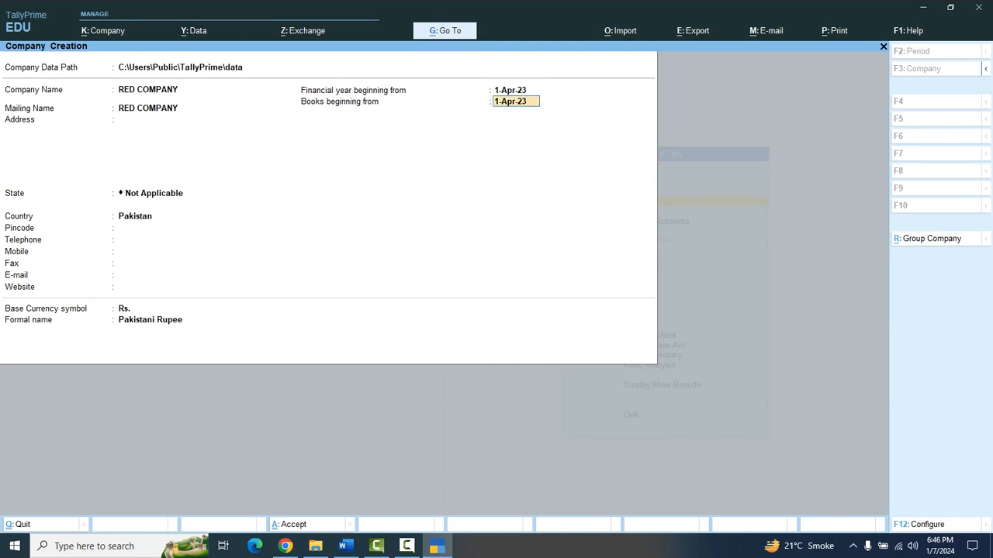
pyautogui.press('Return')
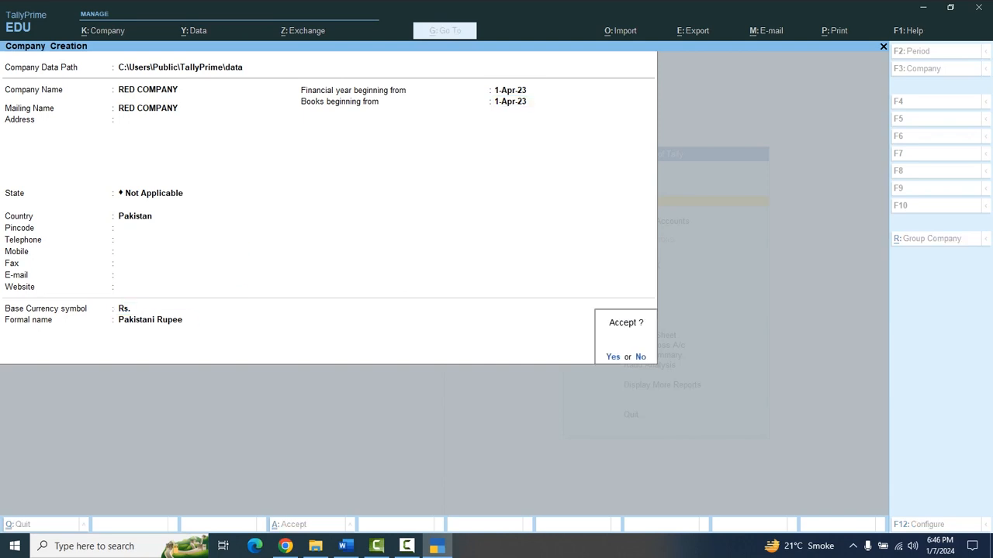
# Step: Accept RED COMPANY's creation and quit its features form without changes
pyautogui.press('Return')
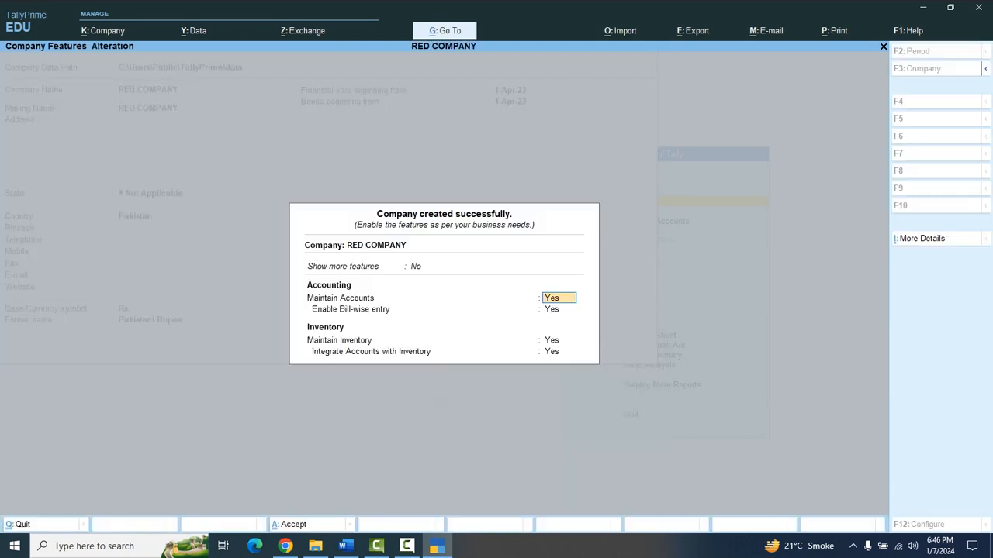
pyautogui.press('Escape')
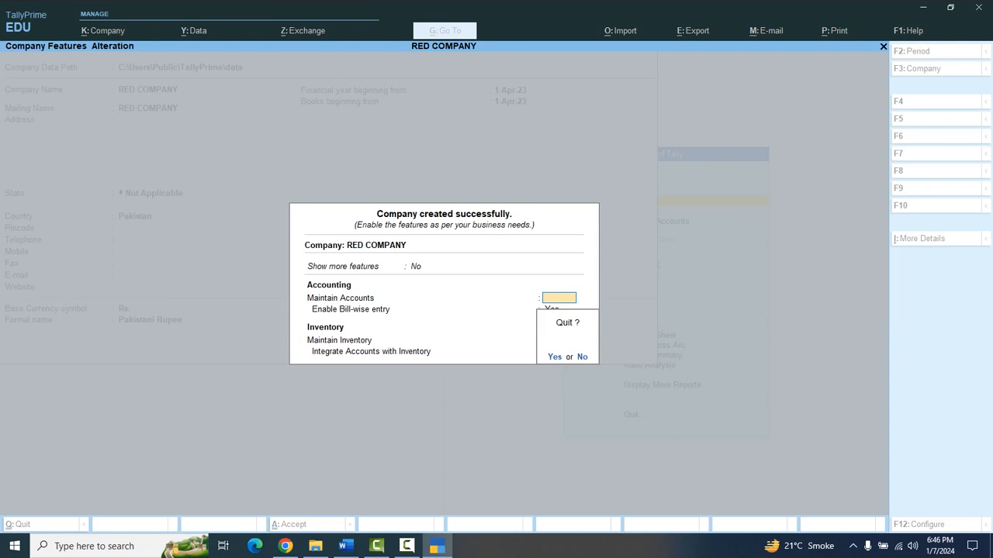
pyautogui.press('Return')
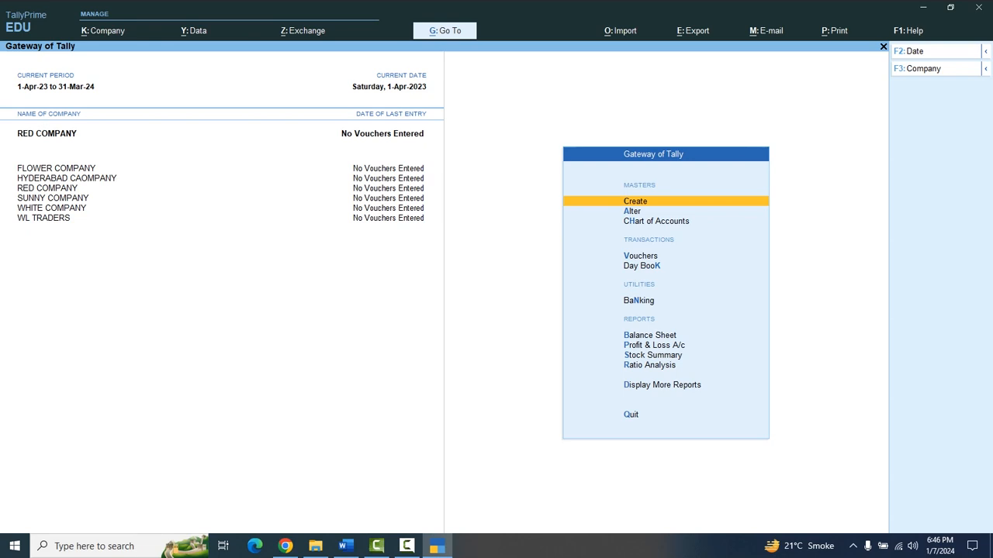
# Step: Start creating a company named MOON COMPANY from the company list, keeping the same mailing name
pyautogui.press('F3')
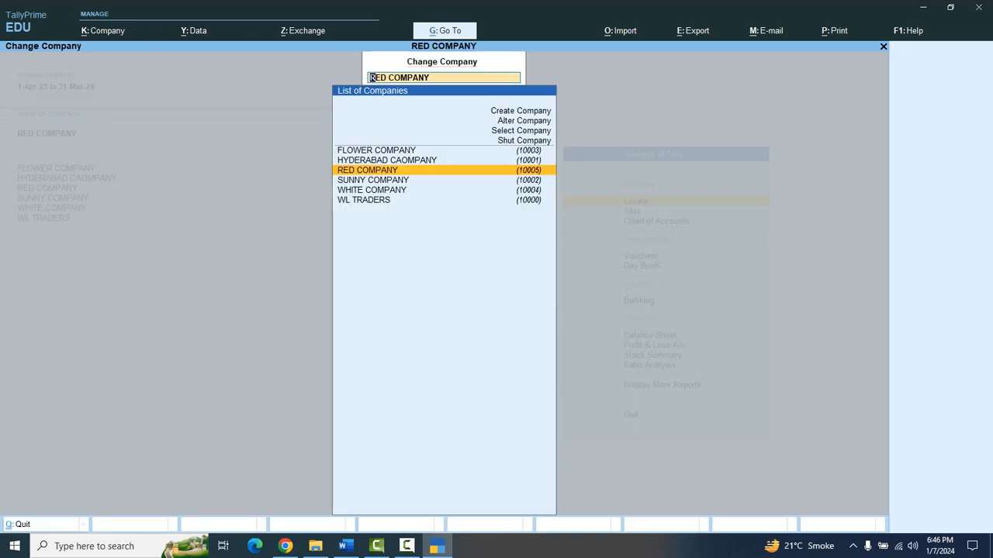
pyautogui.press('Up')
pyautogui.press('Up')
pyautogui.press('Up')
pyautogui.press('Up')
pyautogui.press('Up')
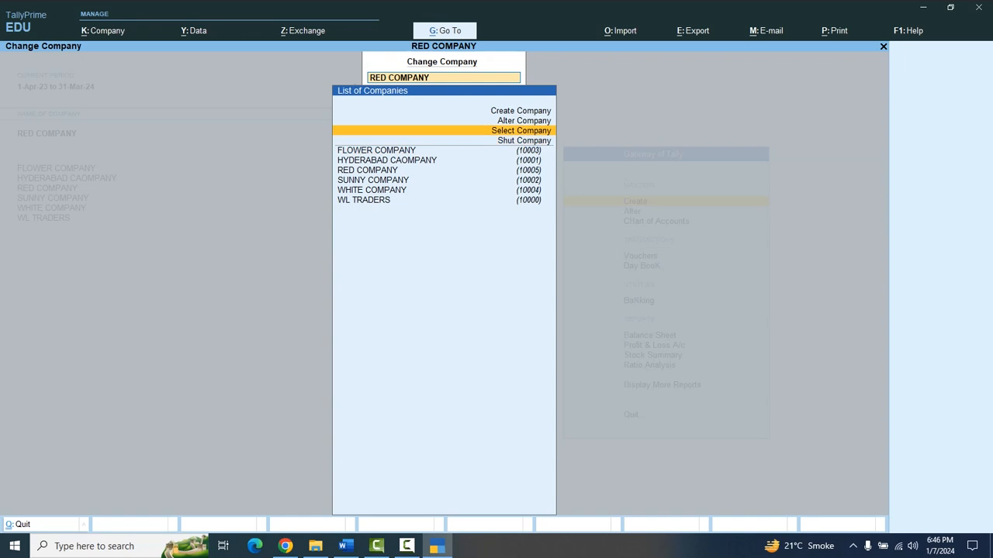
pyautogui.press('Up')
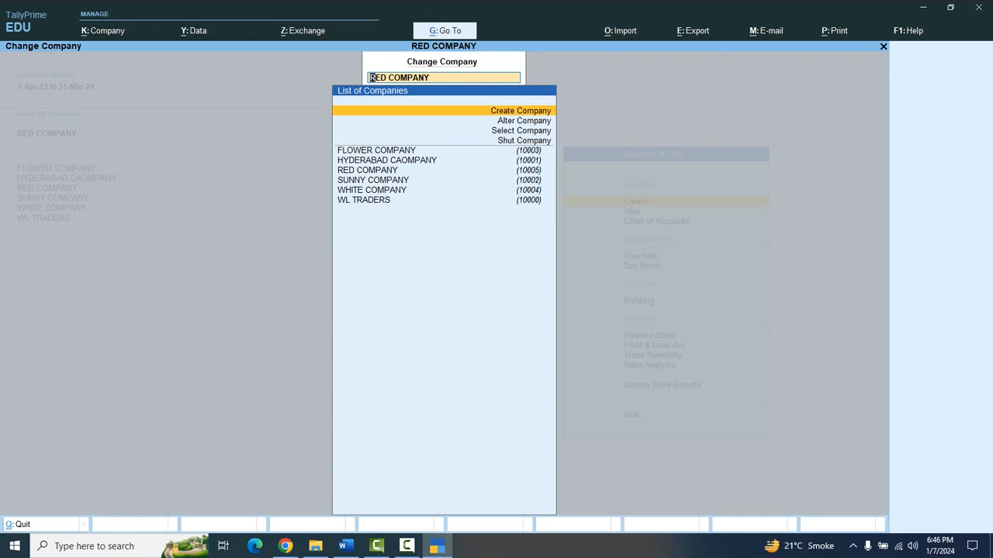
pyautogui.press('Return')
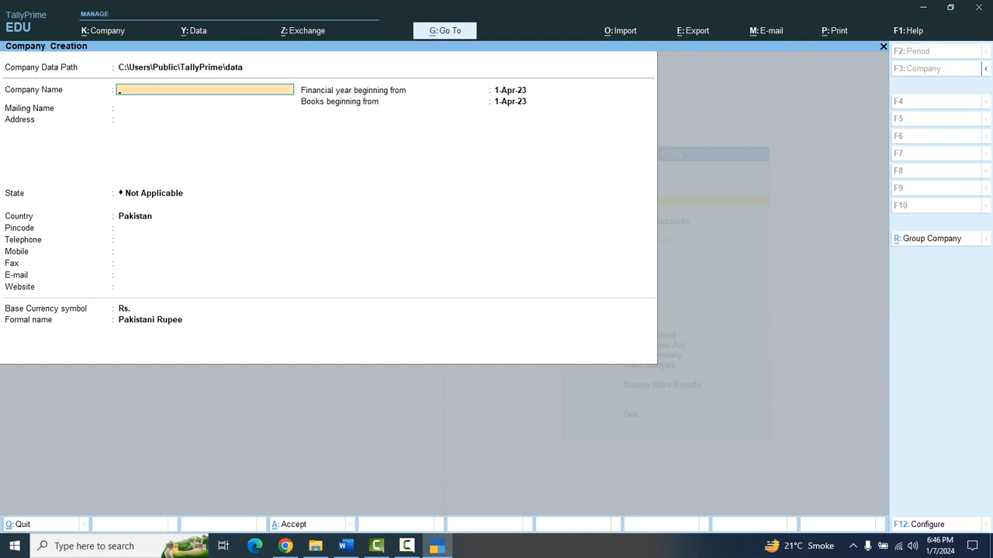
pyautogui.write('MOON COMPAN')
pyautogui.press('Return')
pyautogui.press('Return')
# Step: Leave MOON COMPANY's address blank, keeping Not Applicable as its state and Pakistan as its country
pyautogui.press('Return')
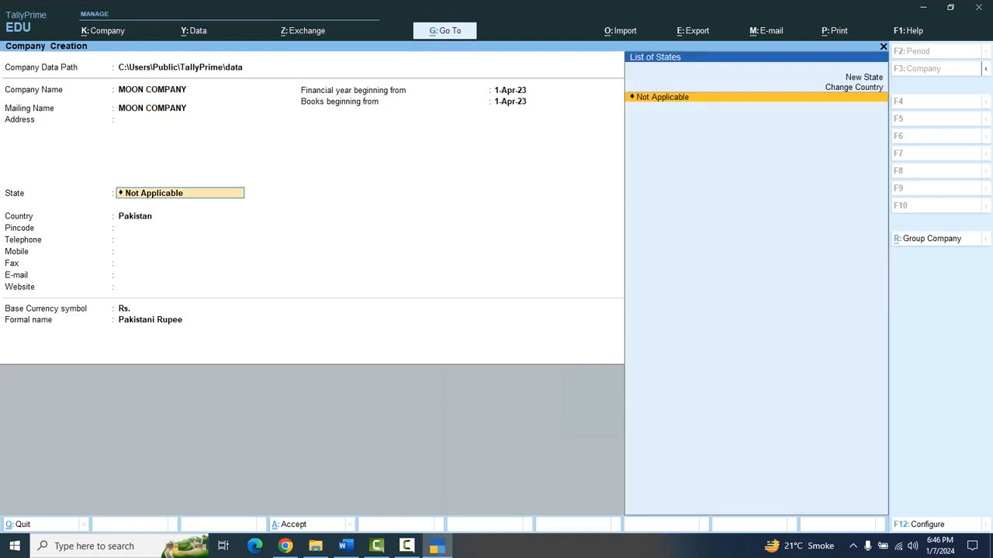
pyautogui.press('Return')
pyautogui.press('Return')
pyautogui.press('Return')
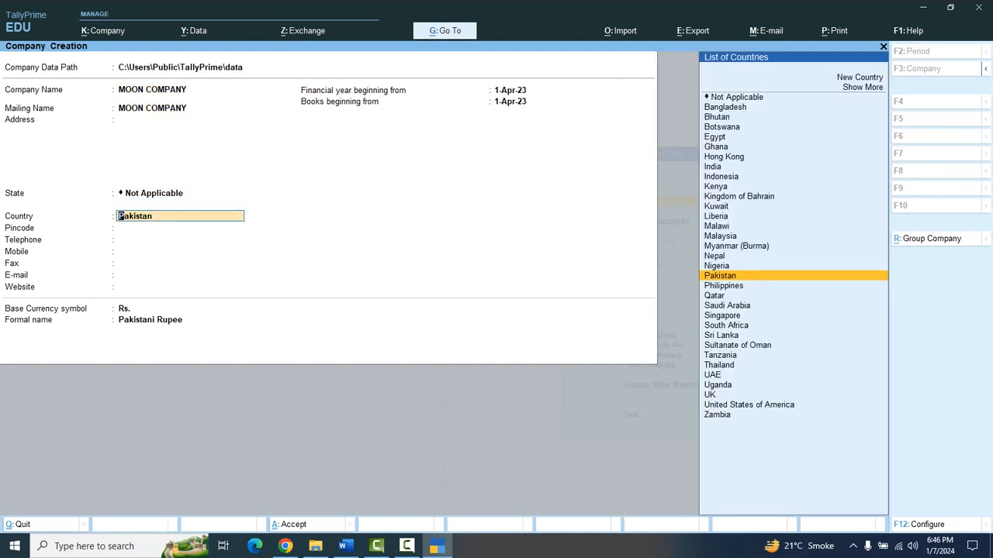
pyautogui.press('Return')
# Step: Leave MOON COMPANY's pincode and contact details blank, keeping 1-Apr-23 as the financial year and books start dates
pyautogui.press('Return')
pyautogui.press('Return')
pyautogui.press('Return')
pyautogui.press('Return')
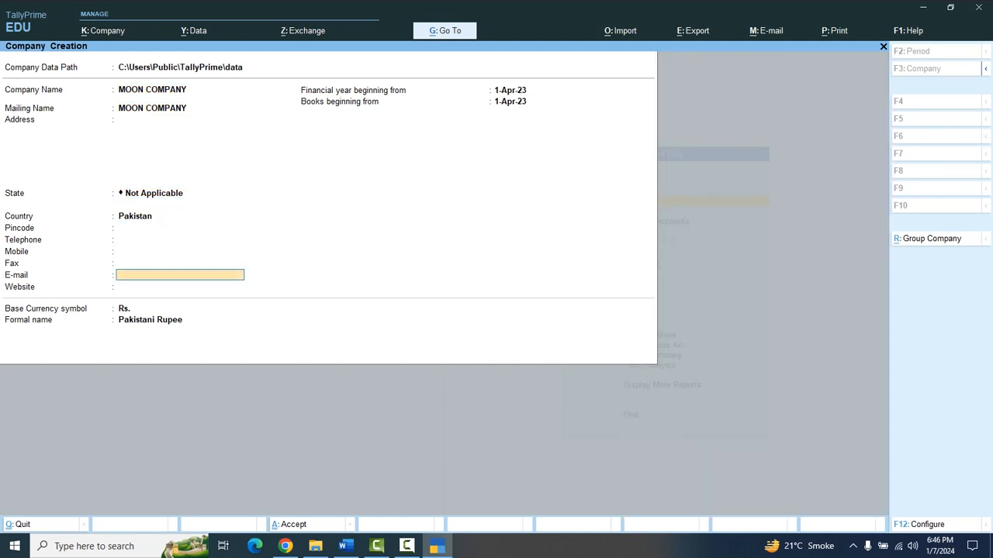
pyautogui.press('Return')
pyautogui.press('Return')
pyautogui.press('Return')
pyautogui.press('Return')
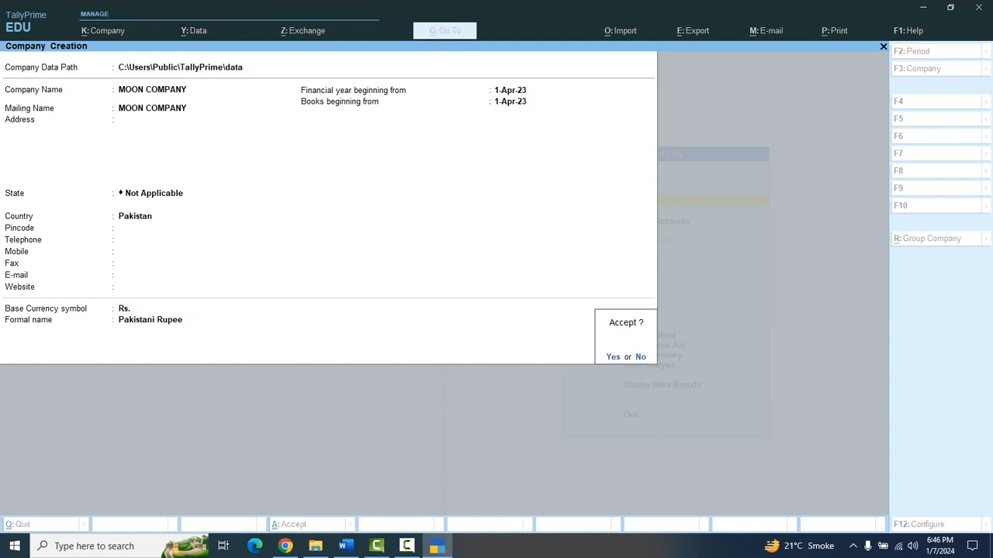
# Step: Accept MOON COMPANY's creation and quit its features form without changes
pyautogui.press('Return')
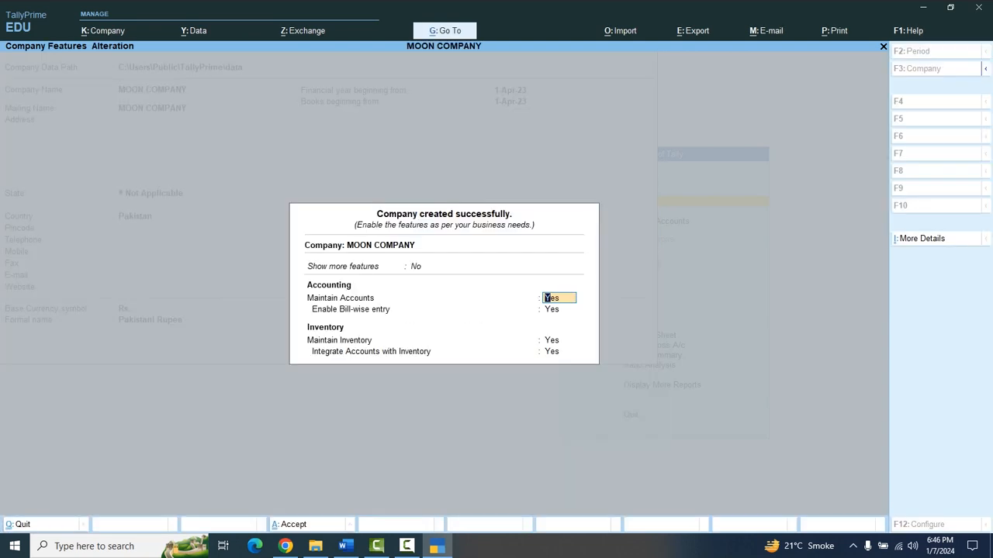
pyautogui.press('Escape')
pyautogui.press('y')
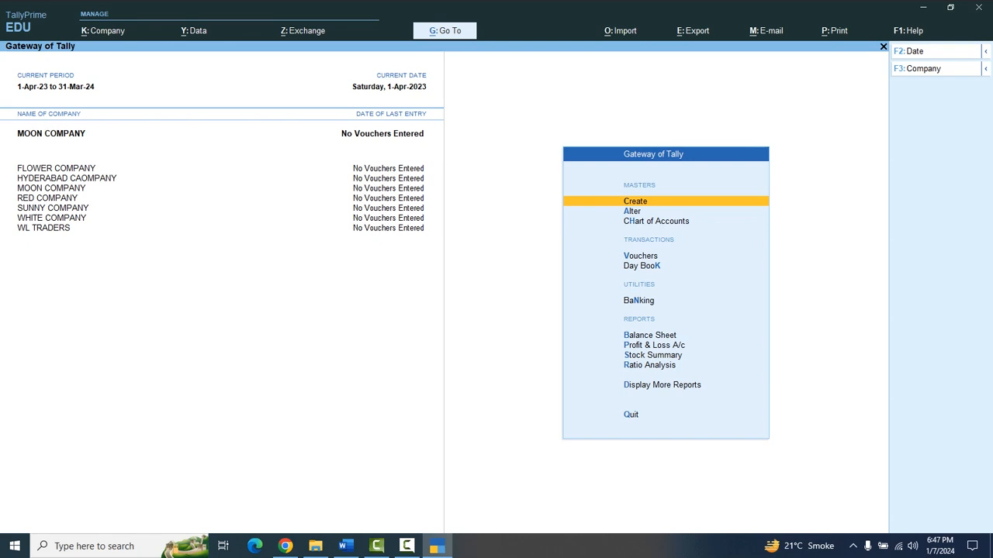
pyautogui.press('F3')
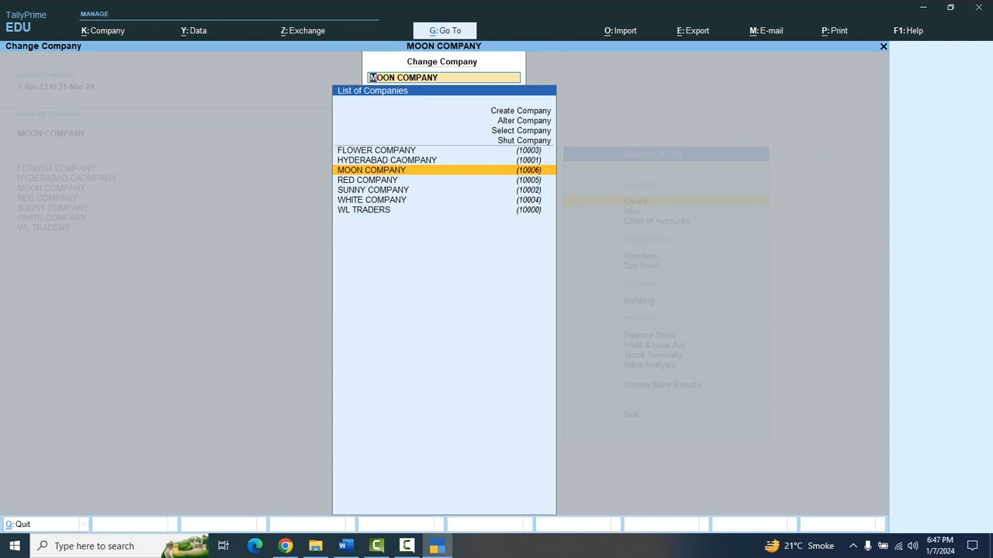
pyautogui.press('BackSpace')
pyautogui.press('Escape')
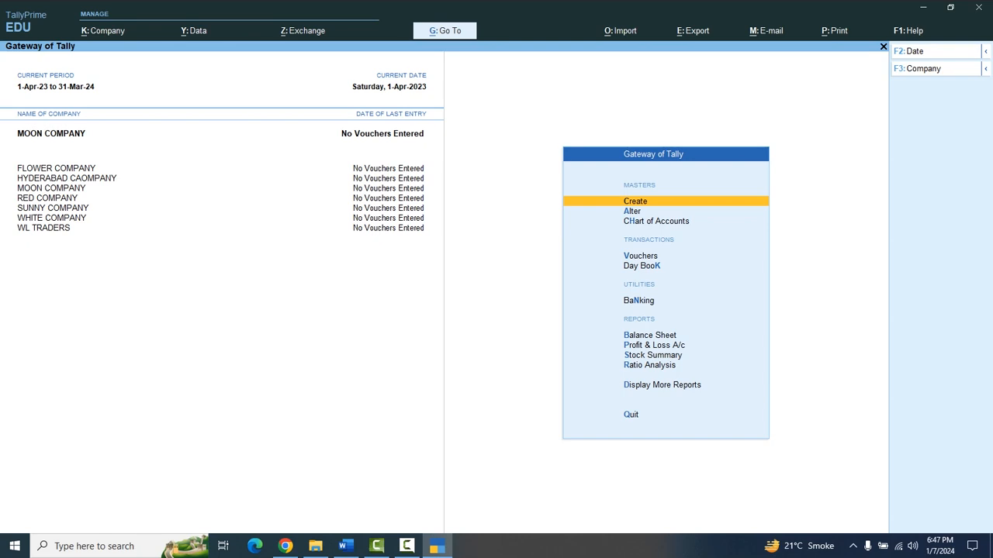
# Step: Change the current company to FLOWER COMPANY
pyautogui.press('F3')
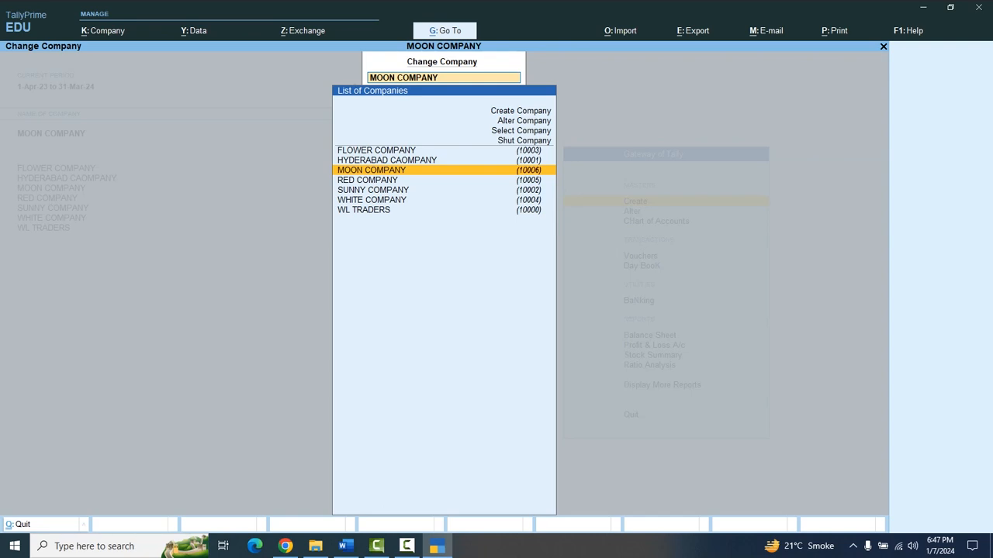
pyautogui.press('Up')
pyautogui.press('Up')
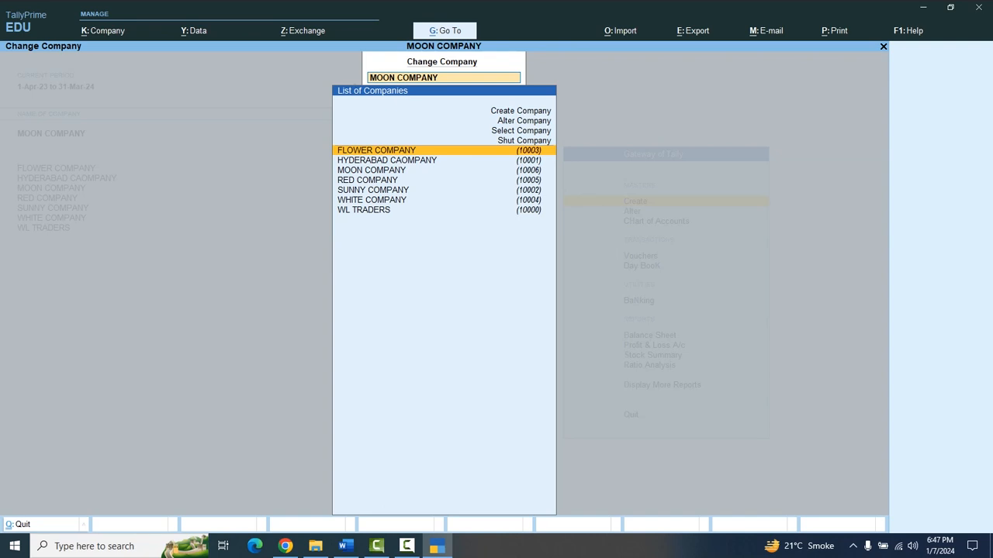
pyautogui.press('Up')
pyautogui.press('Up')
pyautogui.press('Up')
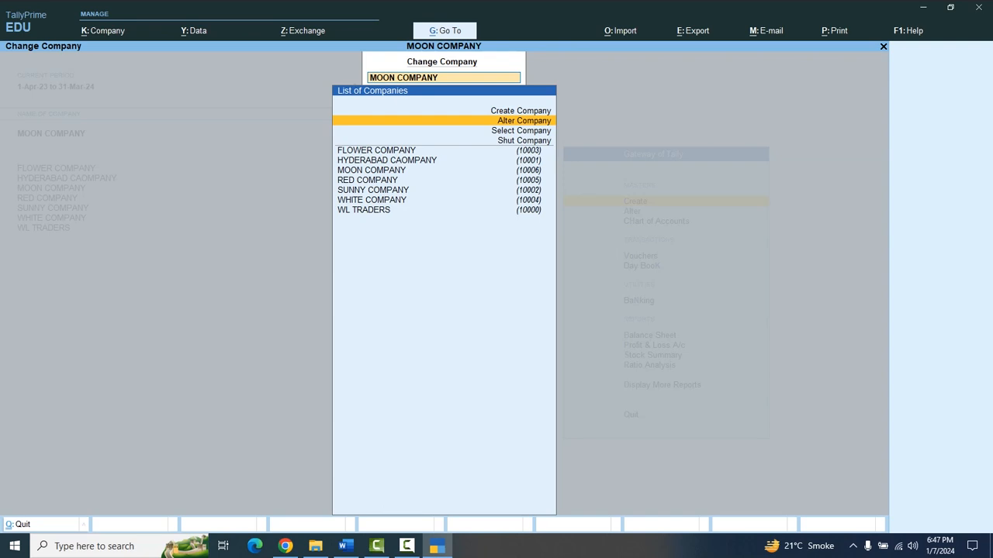
pyautogui.press('Down')
pyautogui.press('Down')
pyautogui.press('Down')
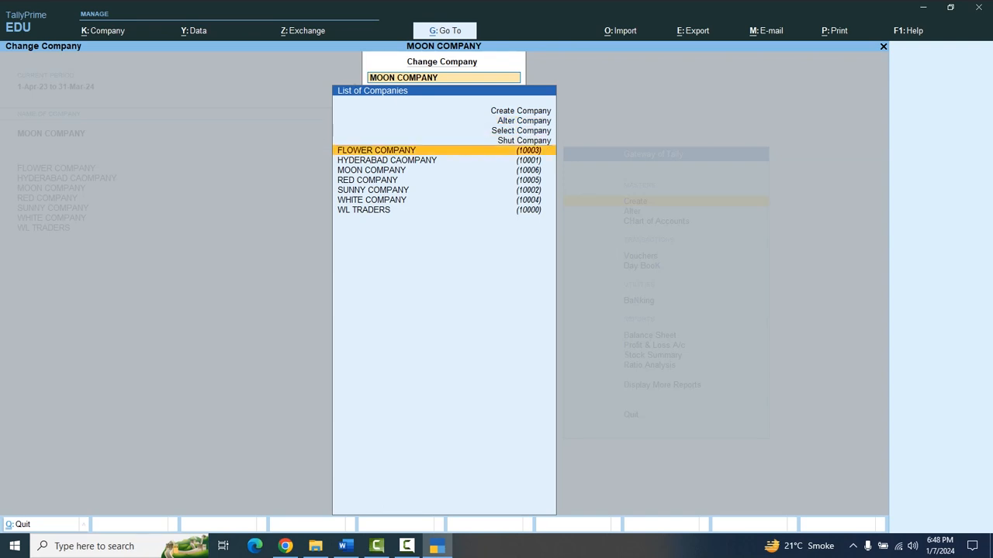
pyautogui.press('Return')
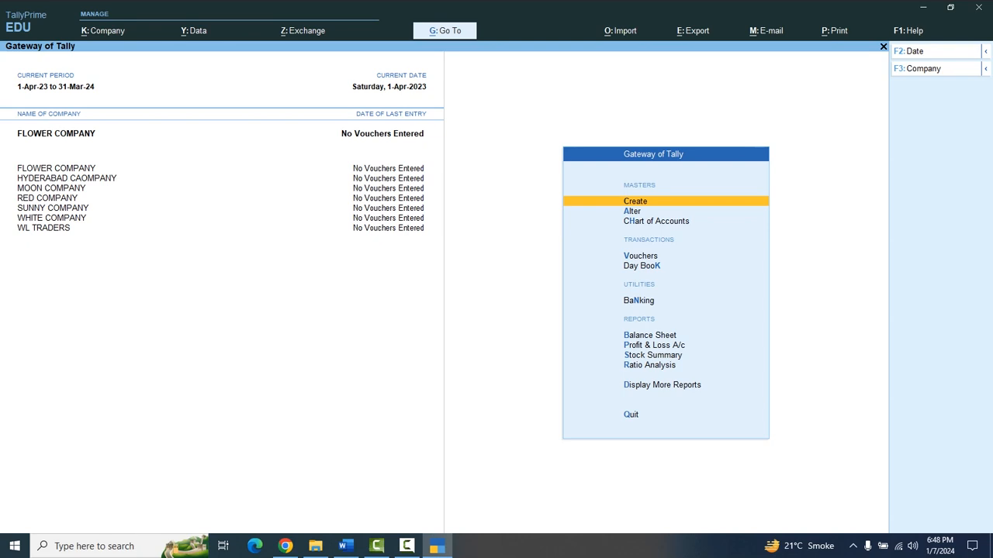
# Step: Open FLOWER COMPANY's details for alteration
pyautogui.press('F3')
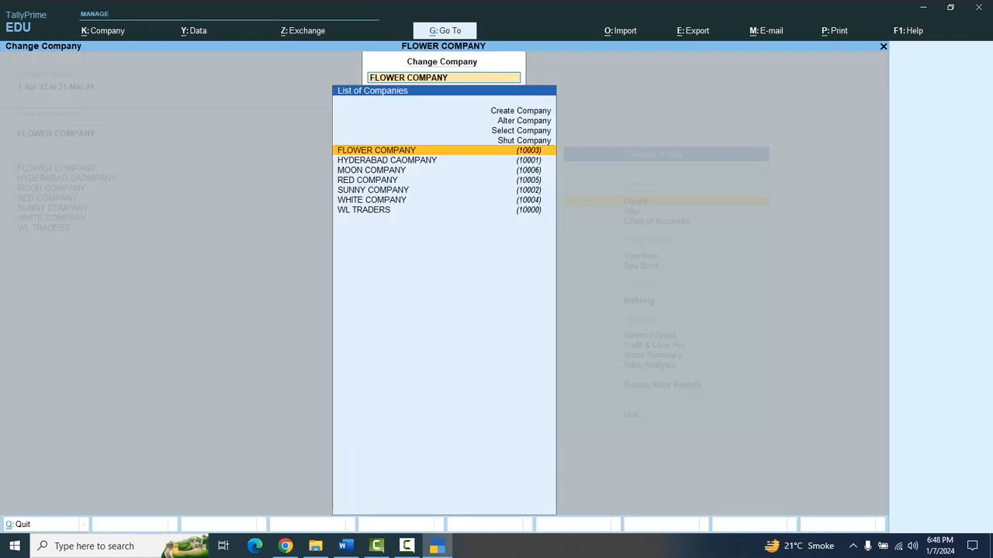
pyautogui.press('Up')
pyautogui.press('Up')
pyautogui.press('Up')
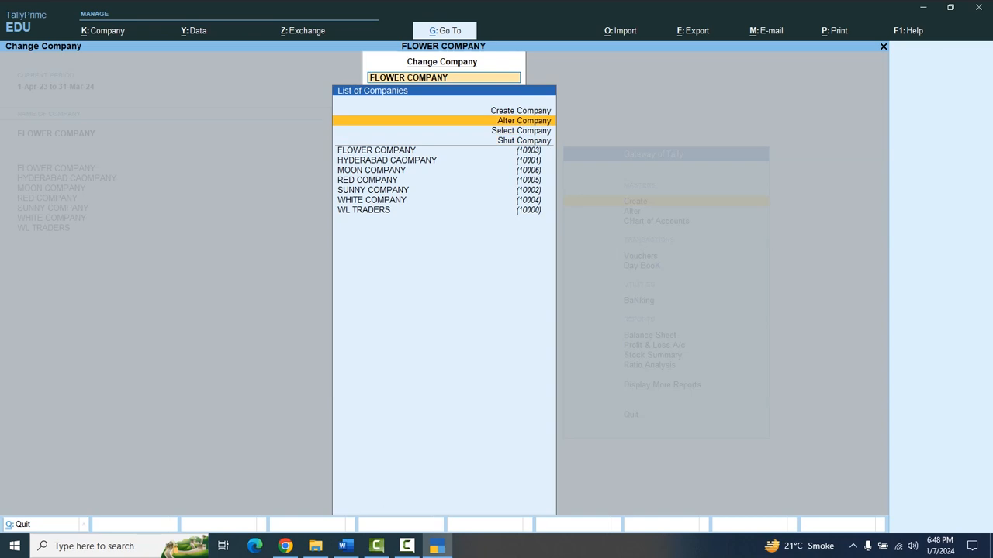
pyautogui.press('Return')
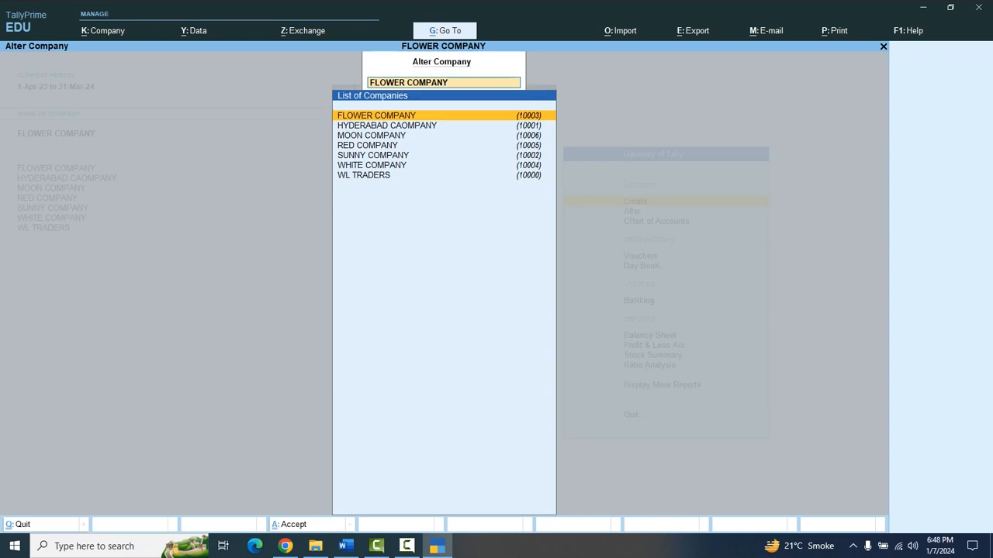
pyautogui.press('Escape')
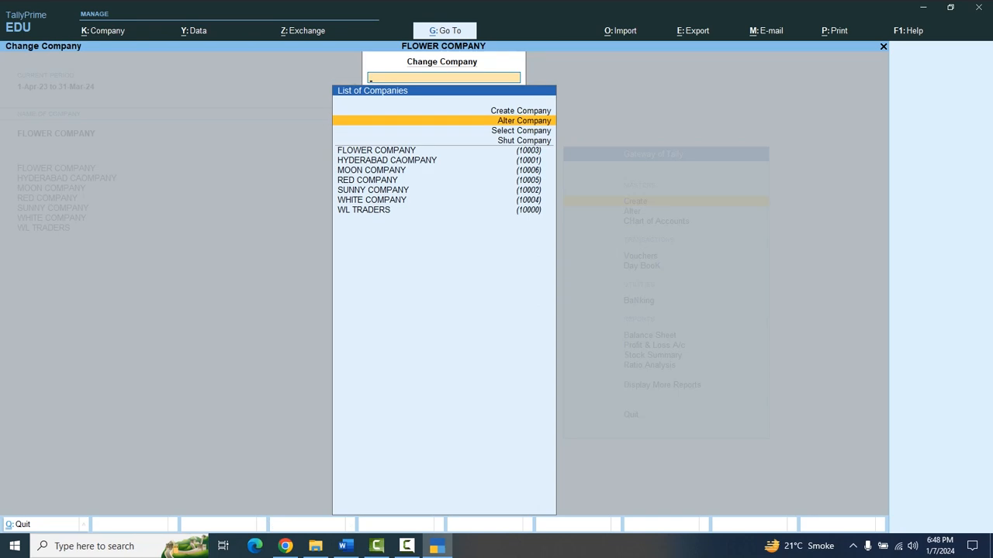
pyautogui.press('Down')
pyautogui.press('Down')
pyautogui.press('Down')
pyautogui.press('Up')
pyautogui.press('Up')
pyautogui.press('Up')
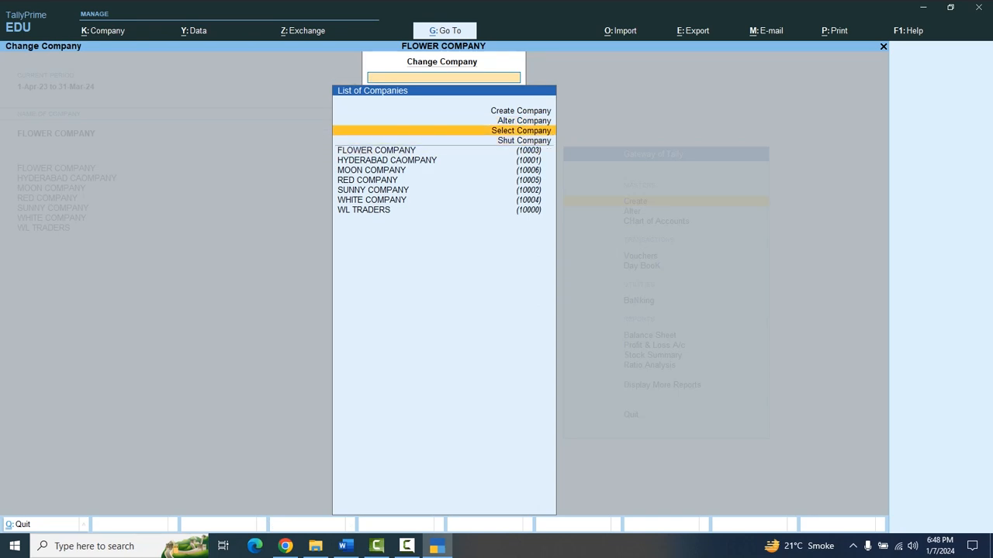
pyautogui.press('Return')
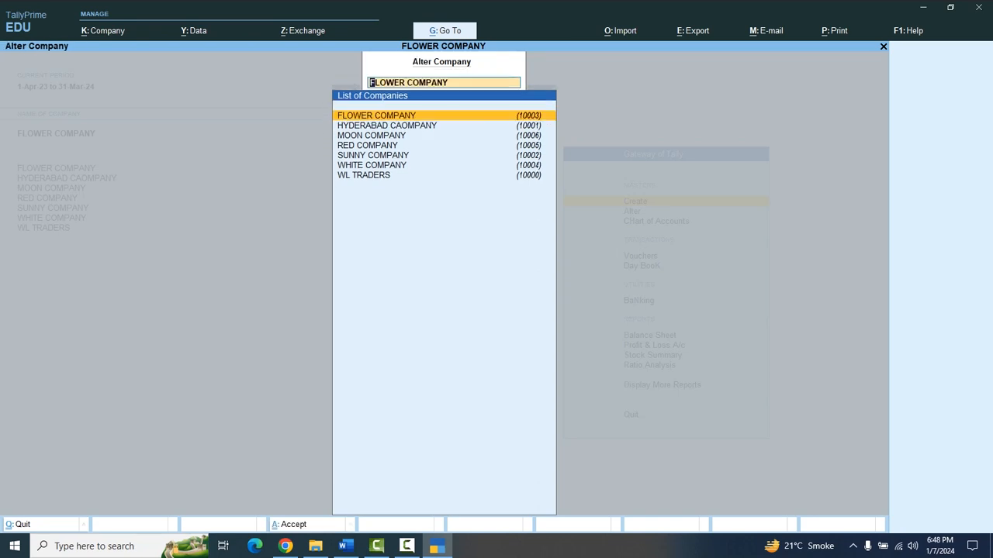
pyautogui.press('Return')
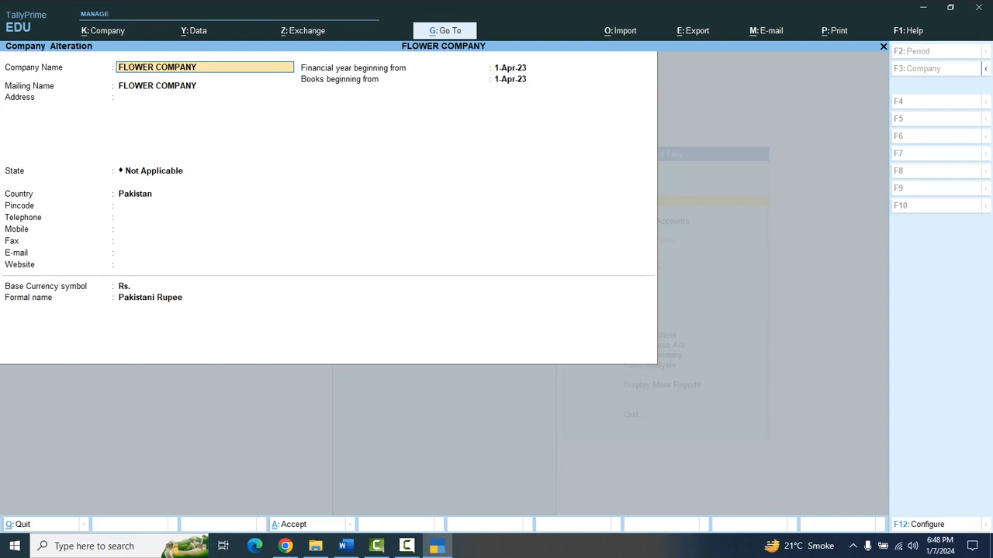
# Step: Rename FLOWER COMPANY as BLUE COMPANY, with the mailing name matching
pyautogui.press('Right')
pyautogui.press('Right')
pyautogui.press('Right')
pyautogui.press('BackSpace')
pyautogui.press('BackSpace')
pyautogui.press('BackSpace')
pyautogui.press('BackSpace')
pyautogui.press('BackSpace')
pyautogui.press('BackSpace')
pyautogui.press('BackSpace')
pyautogui.press('BackSpace')
pyautogui.press('BackSpace')
pyautogui.press('BackSpace')
pyautogui.press('BackSpace')
pyautogui.press('BackSpace')
pyautogui.press('BackSpace')
pyautogui.press('Delete')
pyautogui.write('BLUE')
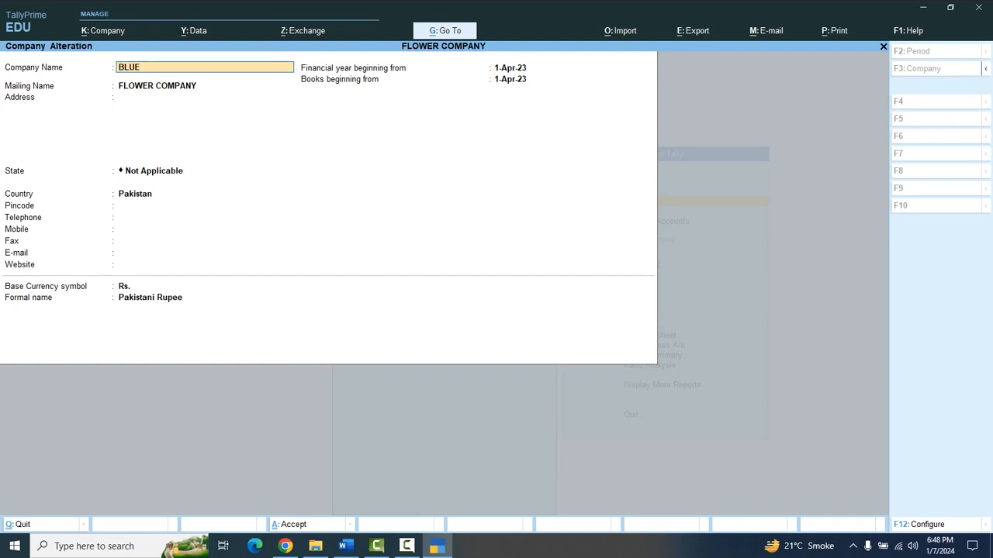
pyautogui.write(' COMPANY')
pyautogui.press('Return')
pyautogui.press('Return')
# Step: Leave BLUE COMPANY's address, pincode and contact details blank, keeping Not Applicable as its state and Pakistan as its country
pyautogui.press('Return')
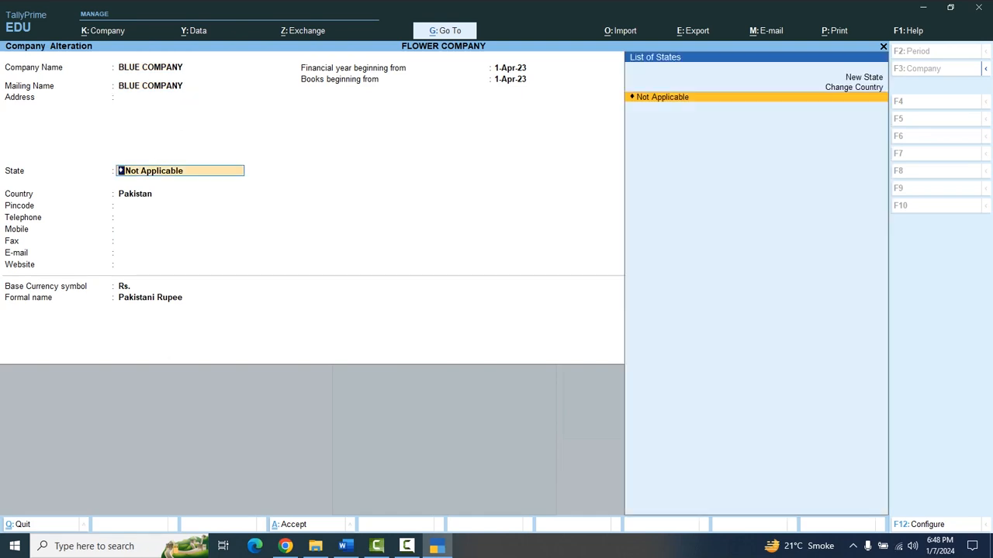
pyautogui.press('Return')
pyautogui.press('Return')
pyautogui.press('Return')
pyautogui.press('Return')
pyautogui.press('Return')
pyautogui.press('Return')
pyautogui.press('Return')
pyautogui.press('Return')
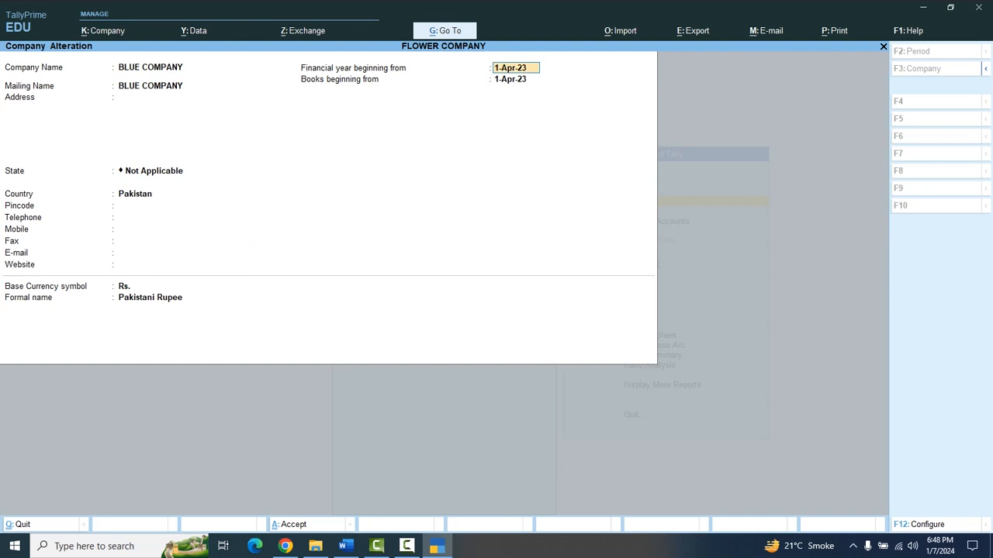
# Step: Keep the 1-Apr-23 start dates and Pakistani Rupee as currency, and accept BLUE COMPANY's alteration
pyautogui.press('Return')
pyautogui.press('Return')
pyautogui.press('Return')
pyautogui.press('Return')
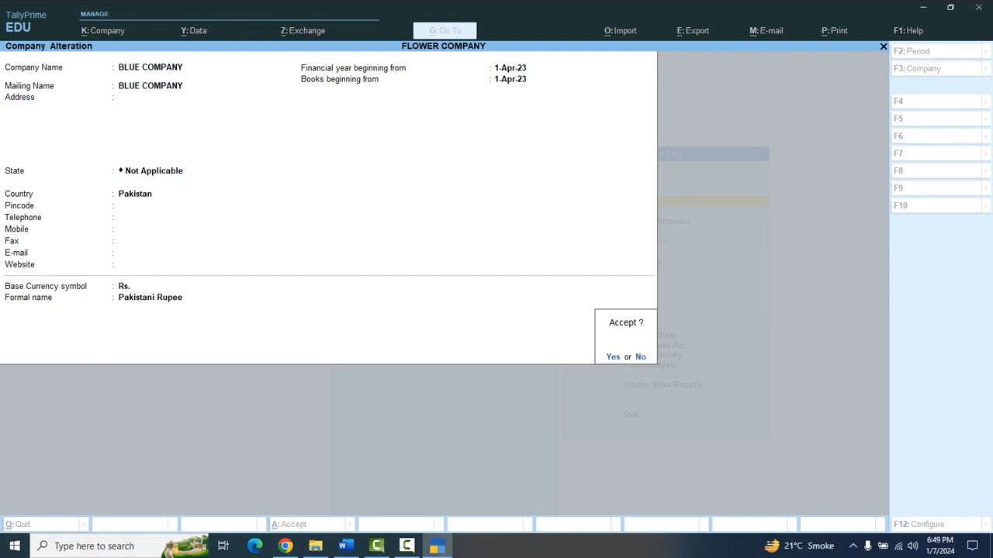
pyautogui.press('Return')
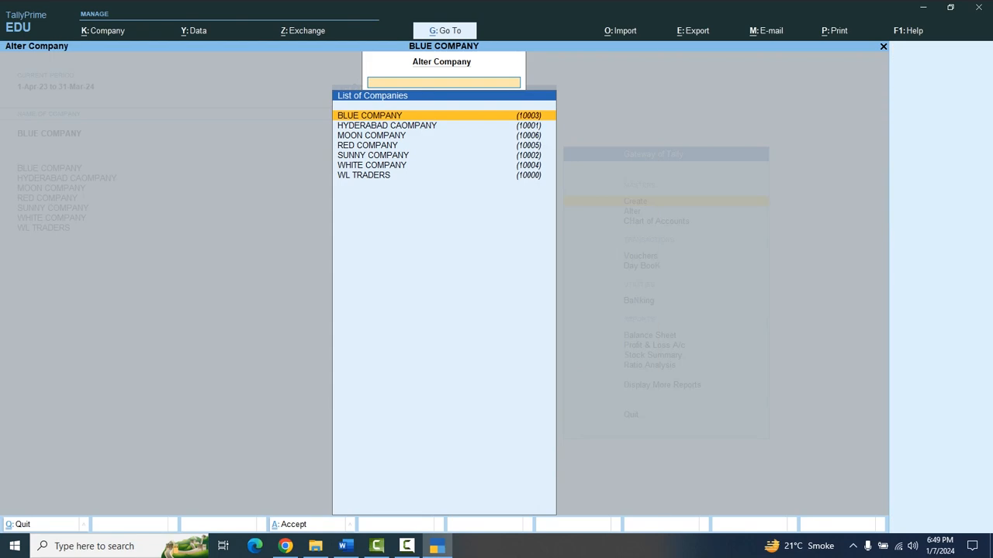
# Step: Look through the list of companies available for alteration
pyautogui.press('Down')
pyautogui.press('Down')
pyautogui.press('Down')
pyautogui.press('Up')
pyautogui.press('Up')
pyautogui.press('Up')
pyautogui.press('Down')
pyautogui.press('Down')
pyautogui.press('Down')
pyautogui.press('Down')
pyautogui.press('Down')
pyautogui.press('Down')
pyautogui.press('Up')
pyautogui.press('Up')
pyautogui.press('Up')
pyautogui.press('Up')
pyautogui.press('Up')
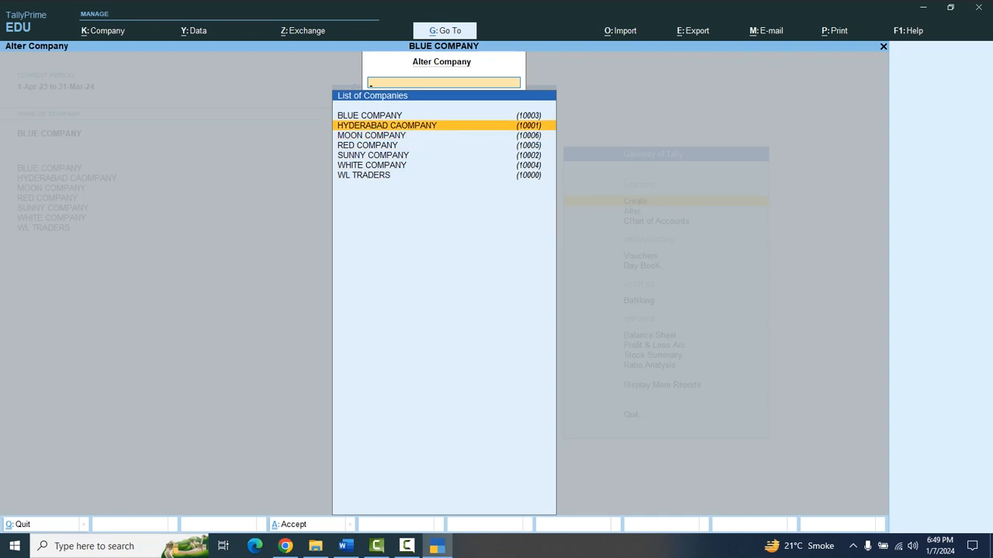
# Step: Rename HYDERABAD CAOMPANY as KARACHI COMPANY, with the mailing name matching
pyautogui.press('Return')
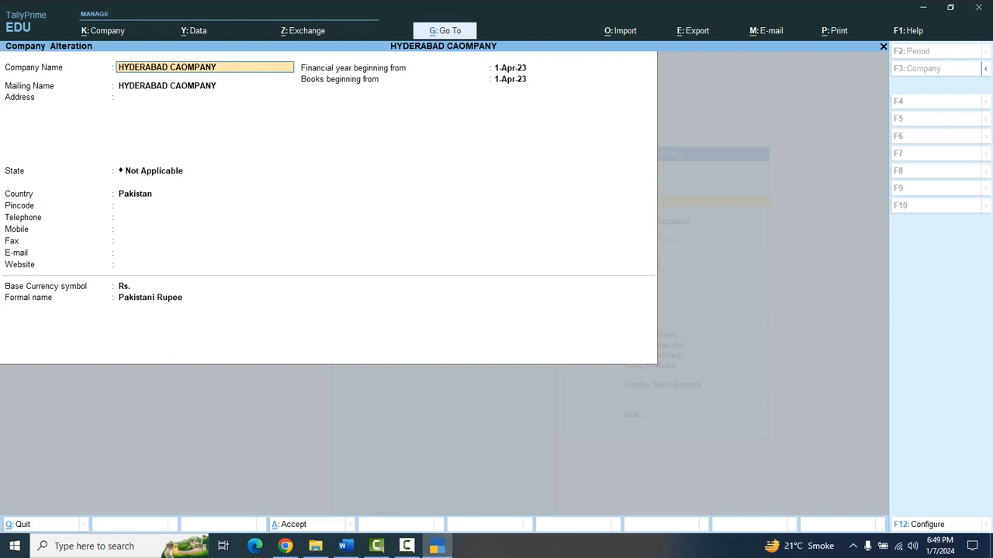
pyautogui.press('End')
pyautogui.press('BackSpace')
pyautogui.press('BackSpace')
pyautogui.press('BackSpace')
pyautogui.press('BackSpace')
pyautogui.press('BackSpace')
pyautogui.press('BackSpace')
pyautogui.press('BackSpace')
pyautogui.press('BackSpace')
pyautogui.press('BackSpace')
pyautogui.press('BackSpace')
pyautogui.press('BackSpace')
pyautogui.press('BackSpace')
pyautogui.press('BackSpace')
pyautogui.press('BackSpace')
pyautogui.press('BackSpace')
pyautogui.press('BackSpace')
pyautogui.press('BackSpace')
pyautogui.press('Delete')
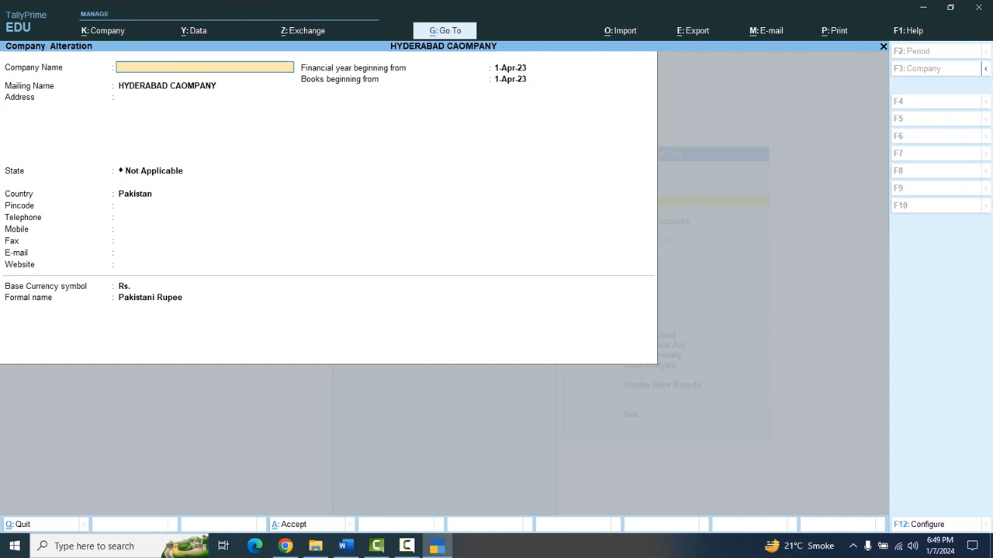
pyautogui.write('KARACHI COM')
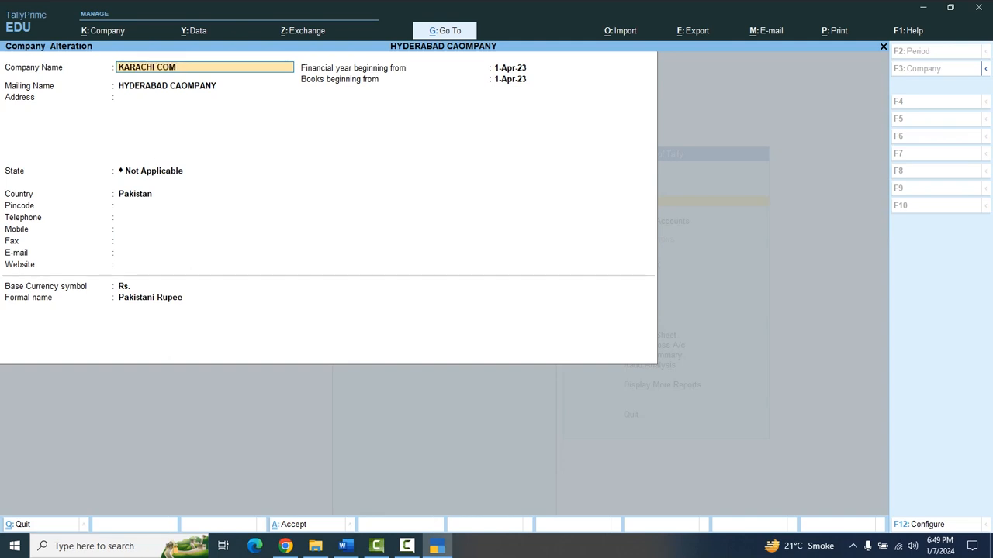
pyautogui.write('PANY')
pyautogui.press('Return')
pyautogui.press('Return')
# Step: Leave KARACHI COMPANY's address, pincode and contact details blank, keeping Not Applicable as its state and Pakistan as its country
pyautogui.press('Return')
pyautogui.press('Return')
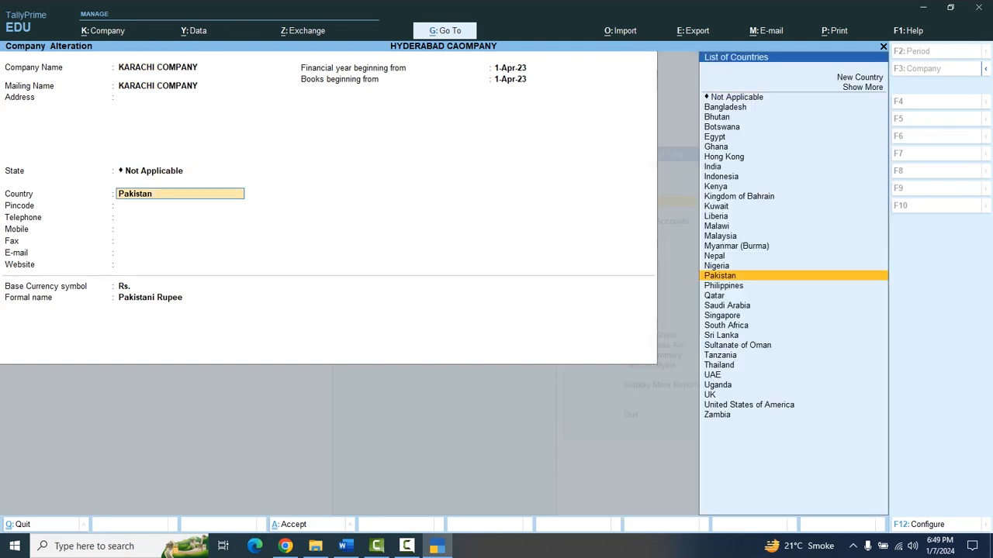
pyautogui.press('Return')
pyautogui.press('Return')
pyautogui.press('Return')
pyautogui.press('Return')
pyautogui.press('Return')
pyautogui.press('Return')
pyautogui.press('Return')
# Step: Keep the 1-Apr-23 start dates and Pakistani Rupee, accept KARACHI COMPANY's alteration, and return to the Gateway of Tally
pyautogui.press('Return')
pyautogui.press('Return')
pyautogui.press('Return')
pyautogui.press('Return')
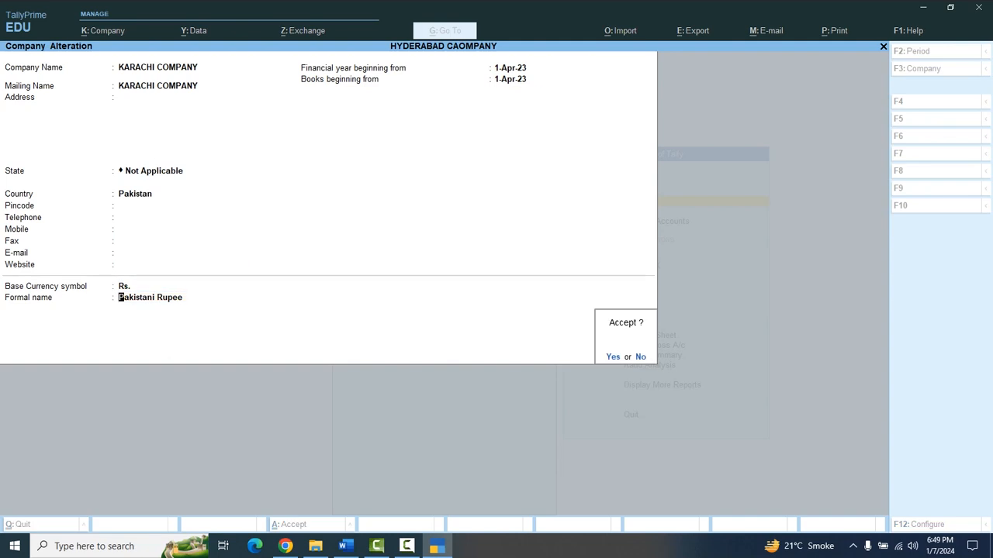
pyautogui.press('Return')
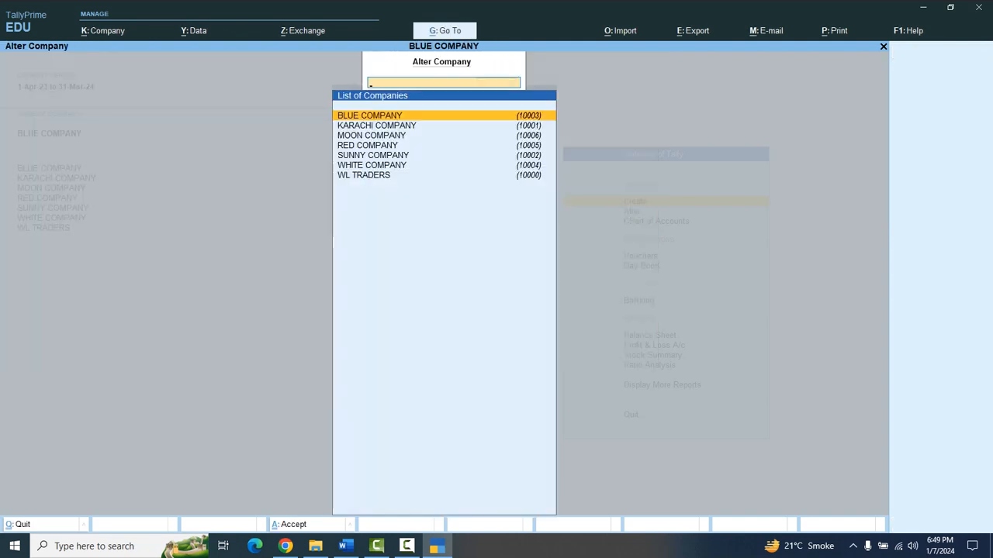
pyautogui.press('Down')
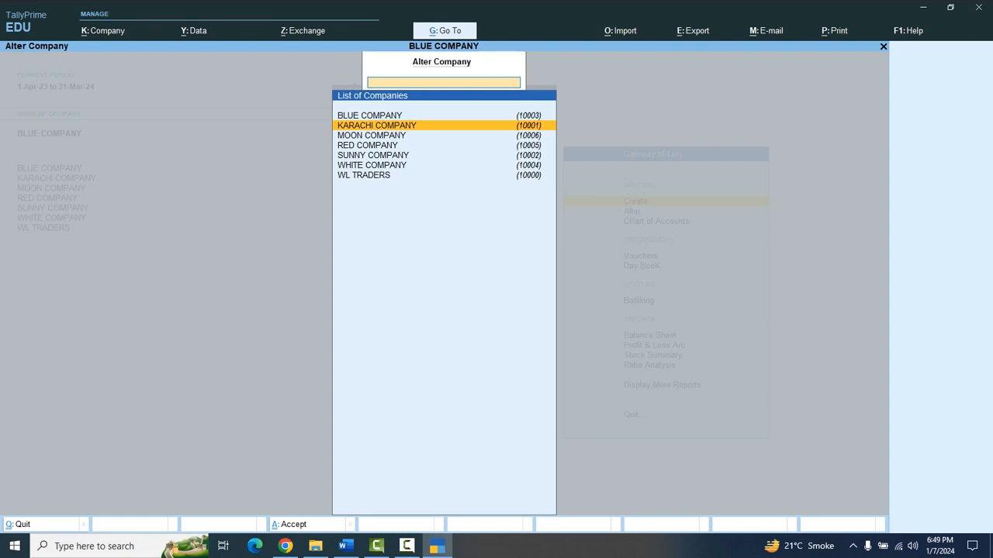
pyautogui.press('Up')
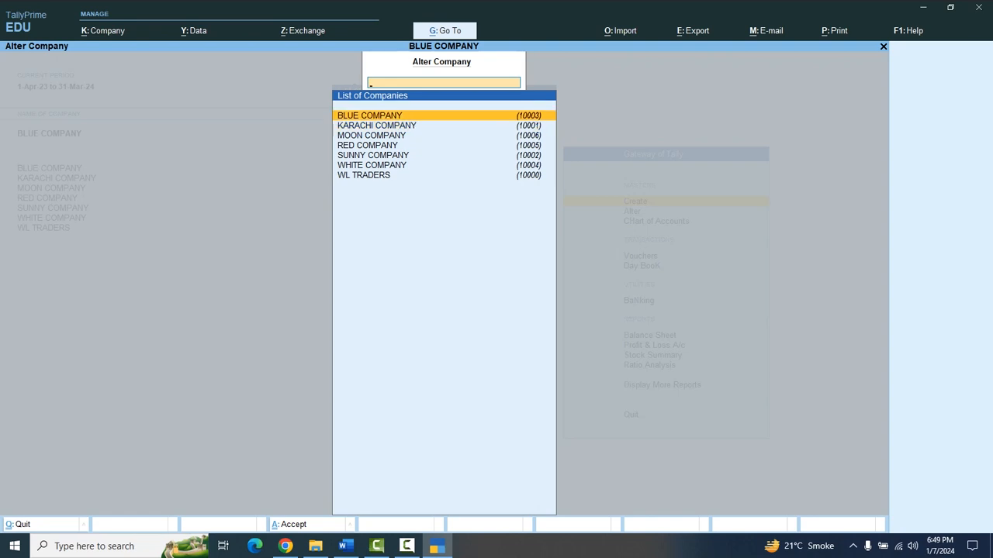
pyautogui.press('Escape')
pyautogui.press('Escape')
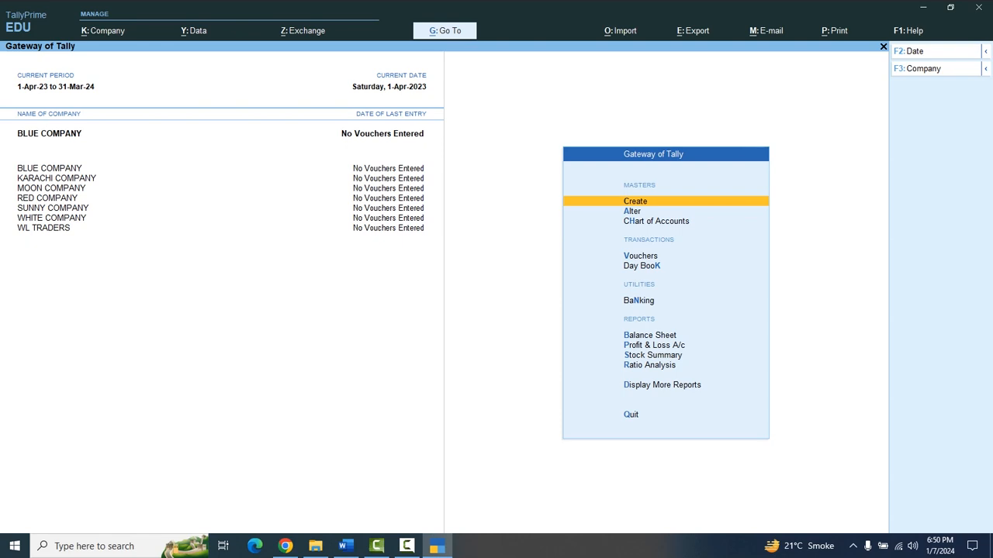
# Step: Open BLUE COMPANY for alteration
pyautogui.press('F3')
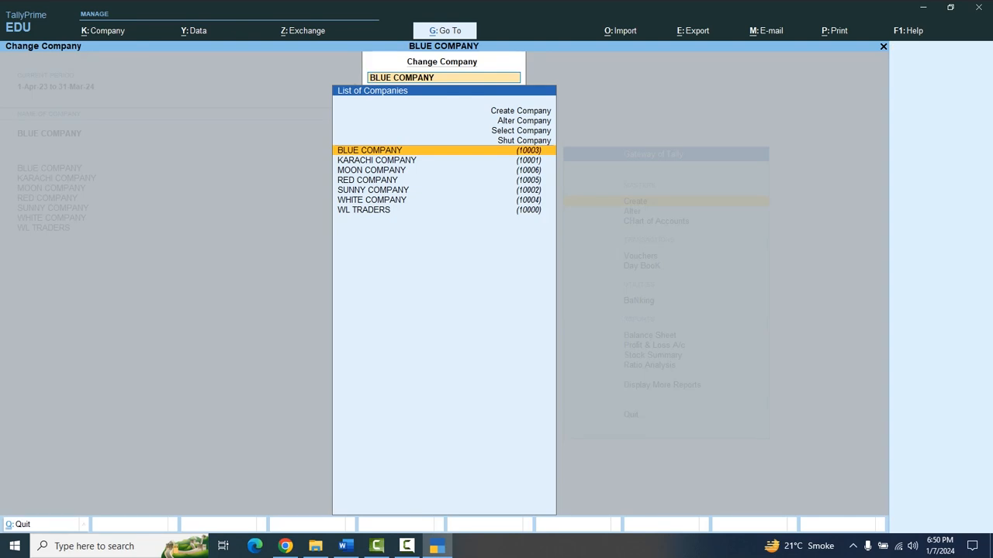
pyautogui.press('Up')
pyautogui.press('Up')
pyautogui.press('Up')
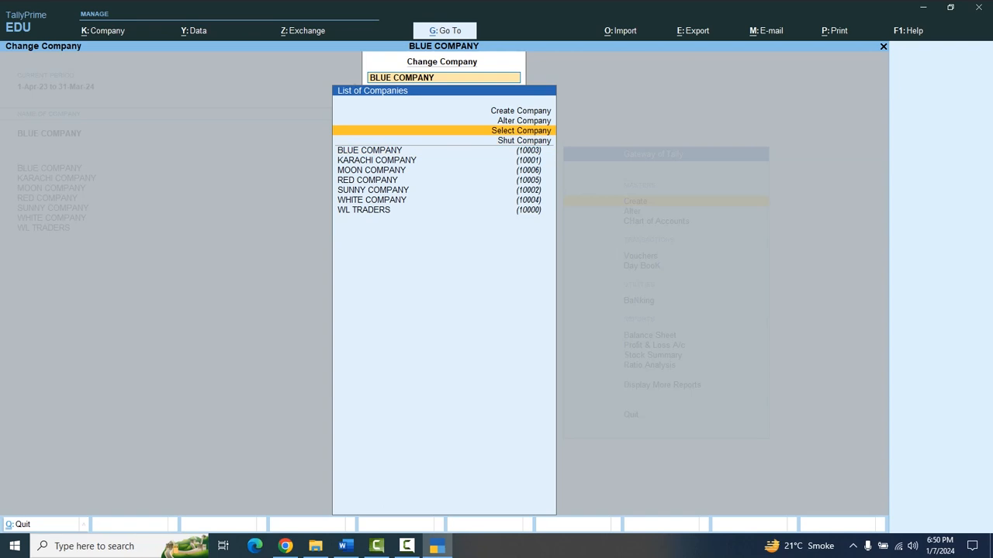
pyautogui.press('Return')
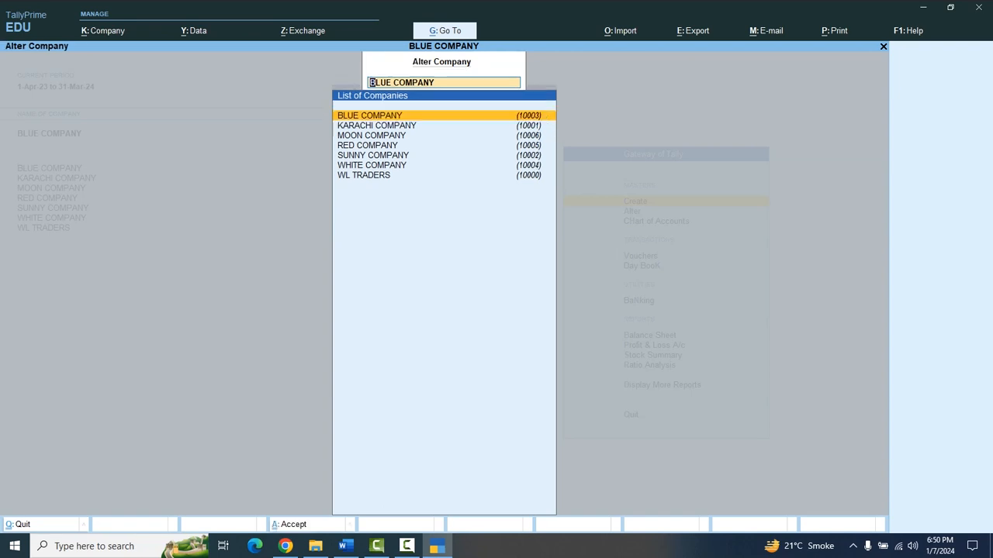
pyautogui.press('Return')
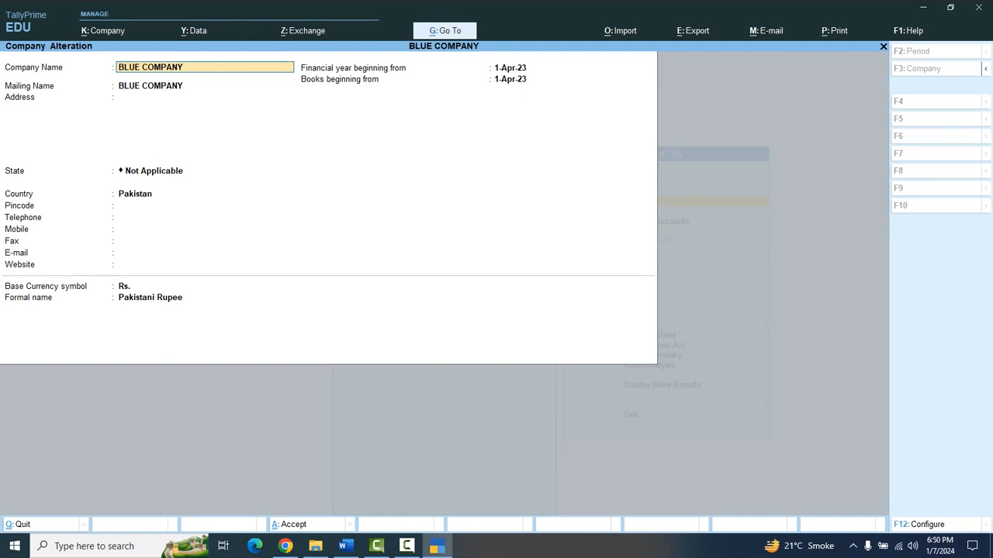
# Step: Switch to the Word lesson notes, remove "create" from the second list item, and select its Alt + D text
pyautogui.click(345, 546)
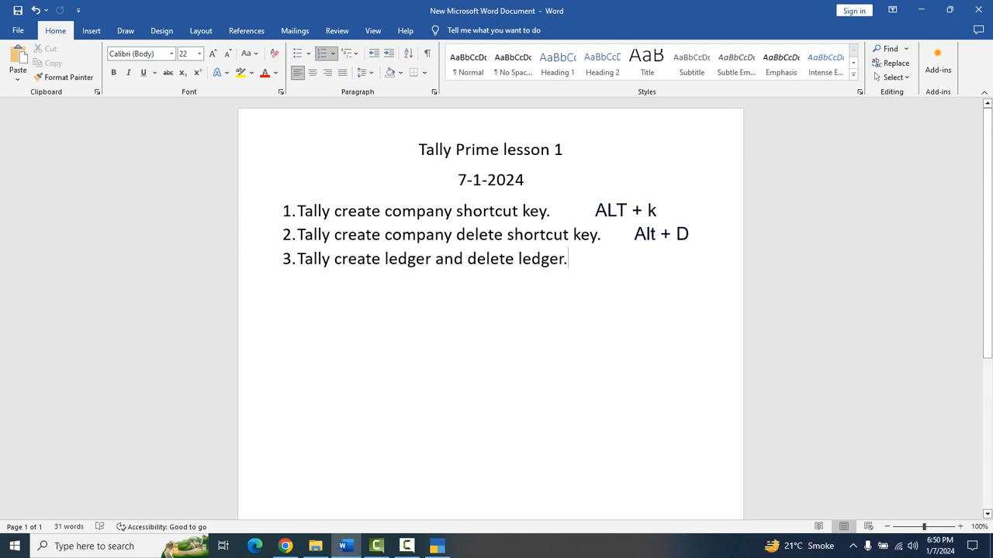
pyautogui.moveTo(381, 234); pyautogui.dragTo(334, 234)
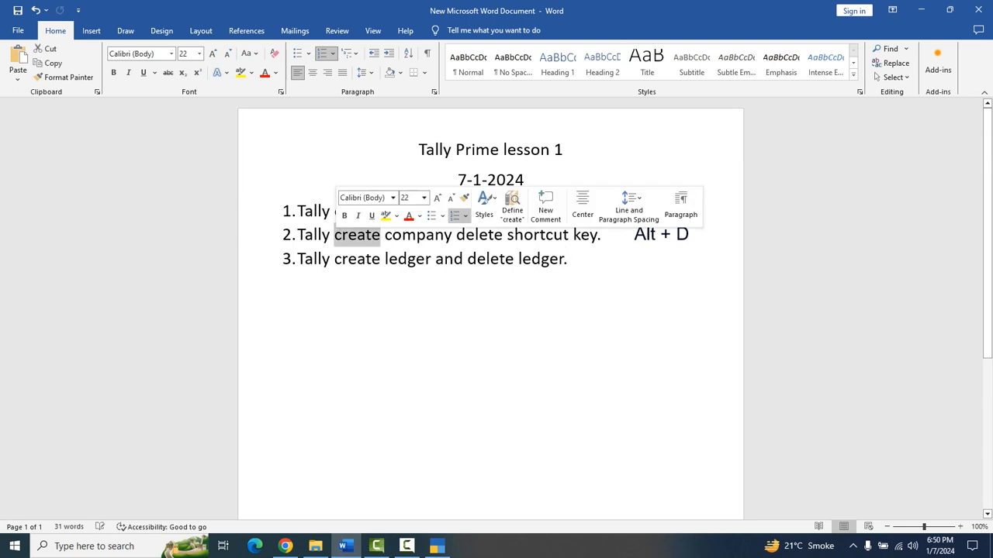
pyautogui.press('BackSpace')
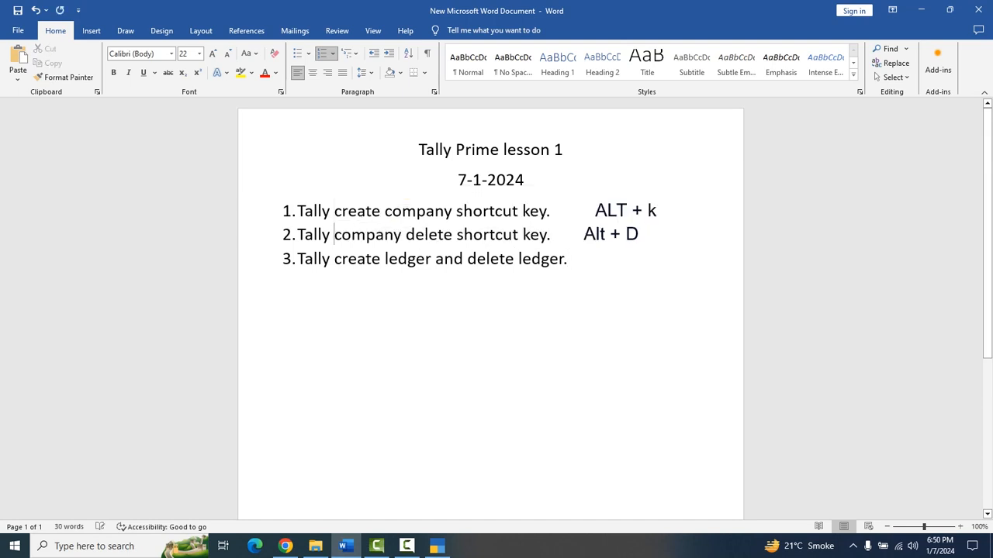
pyautogui.moveTo(584, 234); pyautogui.dragTo(638, 234)
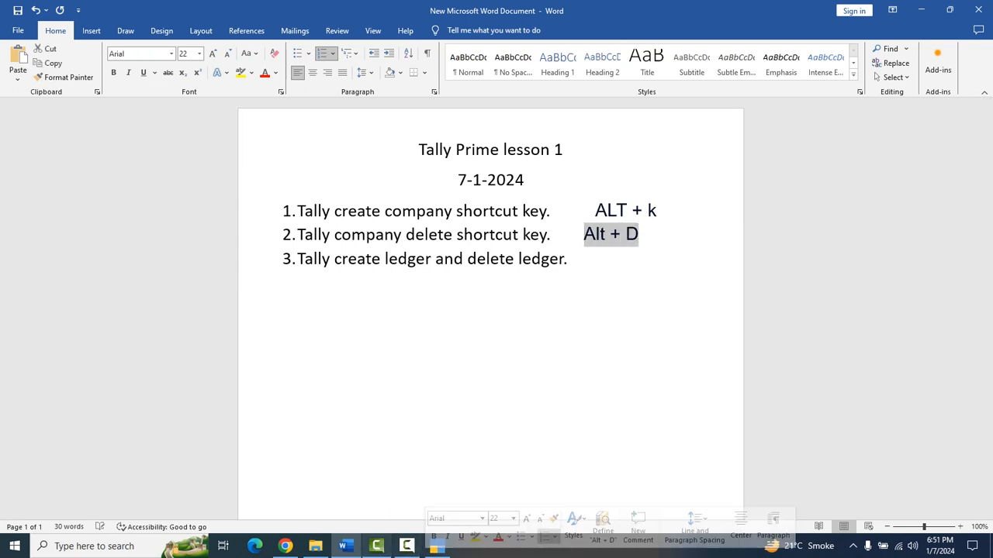
# Step: Switch back to TallyPrime and delete BLUE COMPANY, confirming the deletion
pyautogui.click(437, 548)
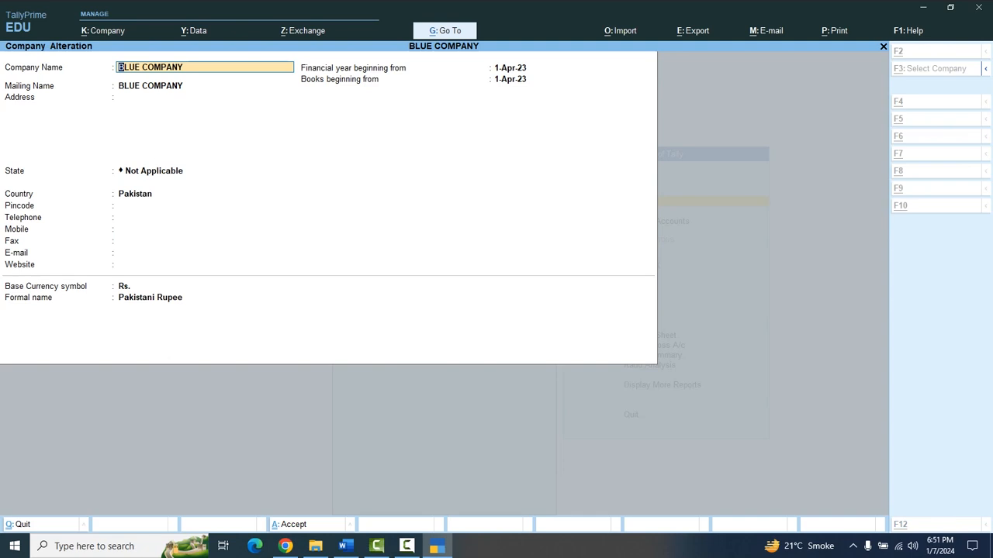
pyautogui.hotkey('alt', 'd')
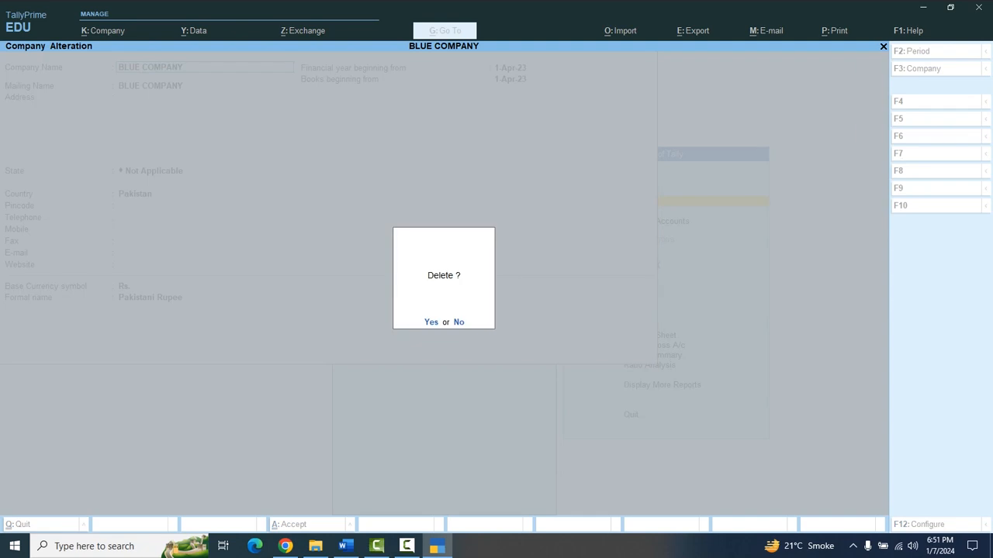
pyautogui.press('y')
pyautogui.press('y')
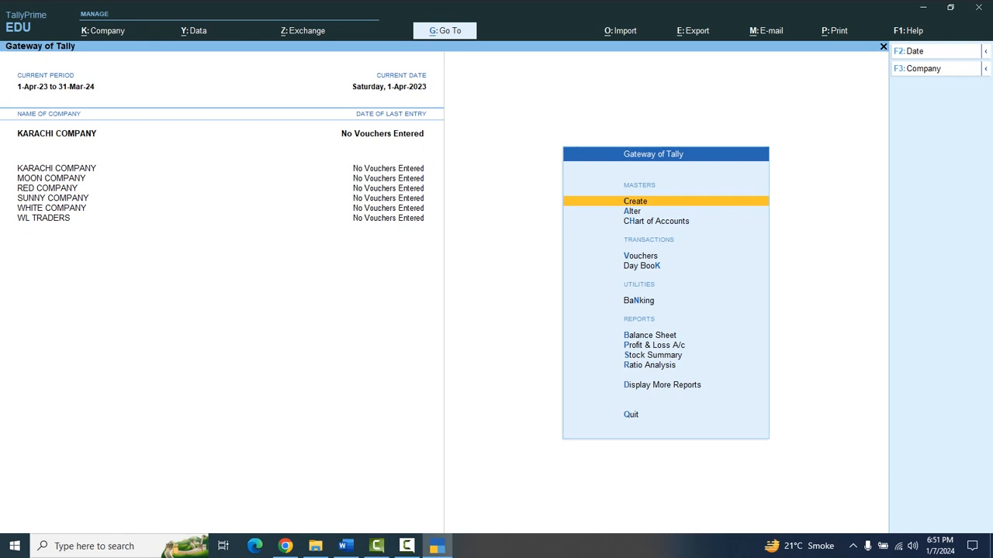
# Step: Open KARACHI COMPANY for alteration and delete it, confirming the deletion
pyautogui.press('F3')
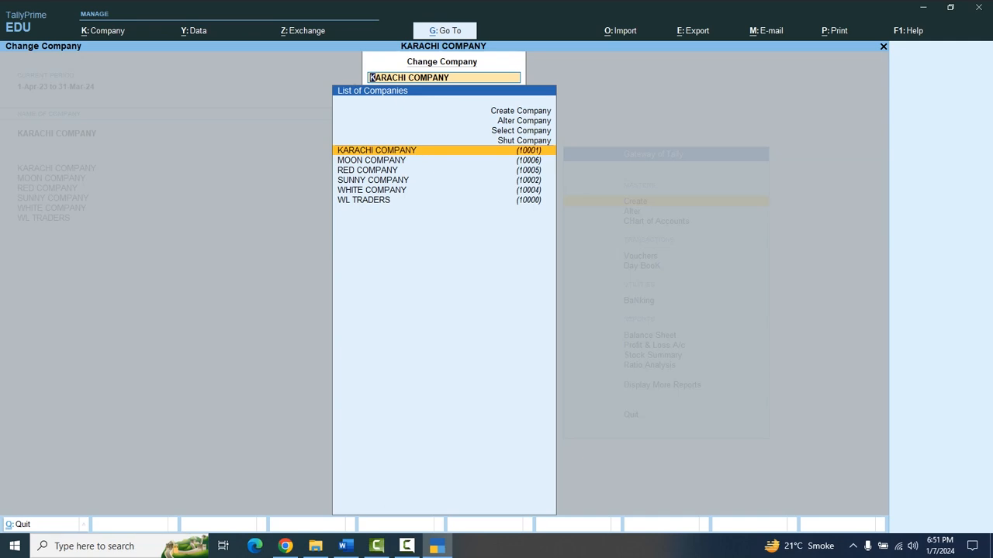
pyautogui.press('Up')
pyautogui.press('Up')
pyautogui.press('Up')
pyautogui.press('Return')
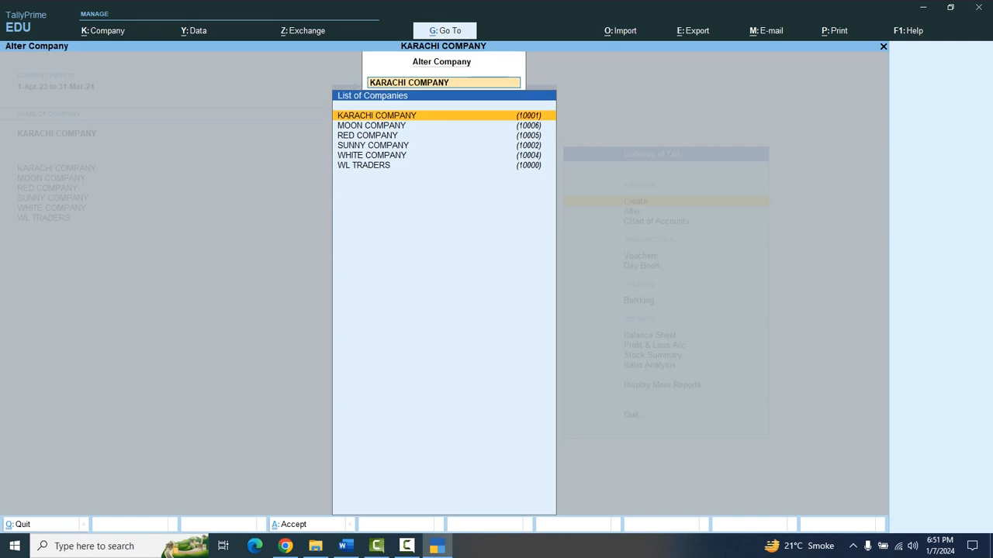
pyautogui.press('Return')
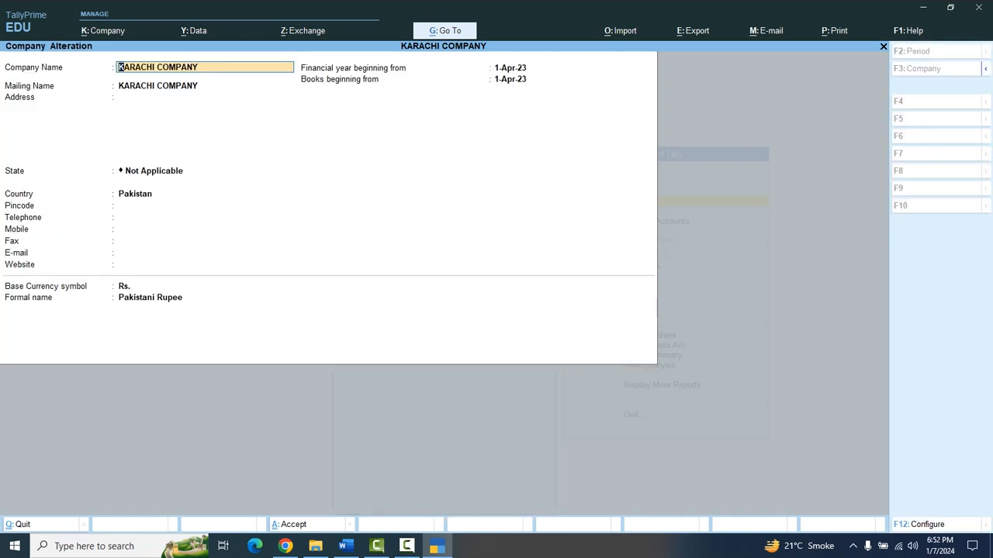
pyautogui.press('alt')
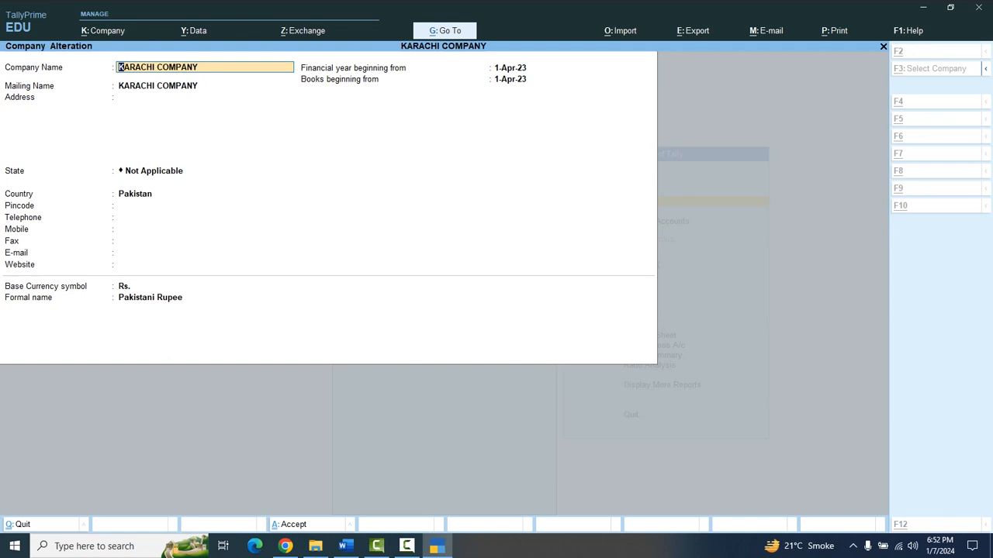
pyautogui.hotkey('alt', 'd')
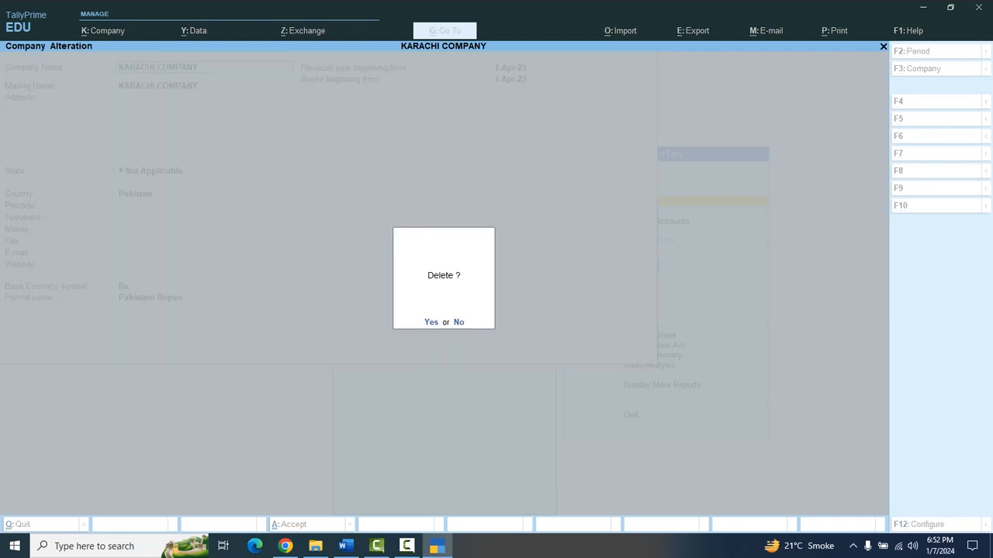
pyautogui.press('y')
pyautogui.press('y')
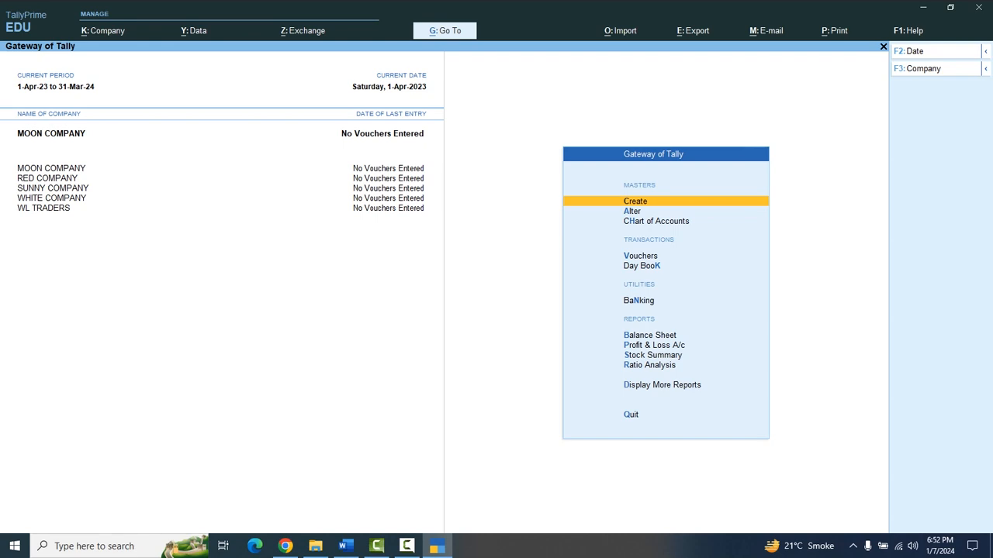
# Step: Open MOON COMPANY for alteration and delete it, confirming the deletion
pyautogui.press('F3')
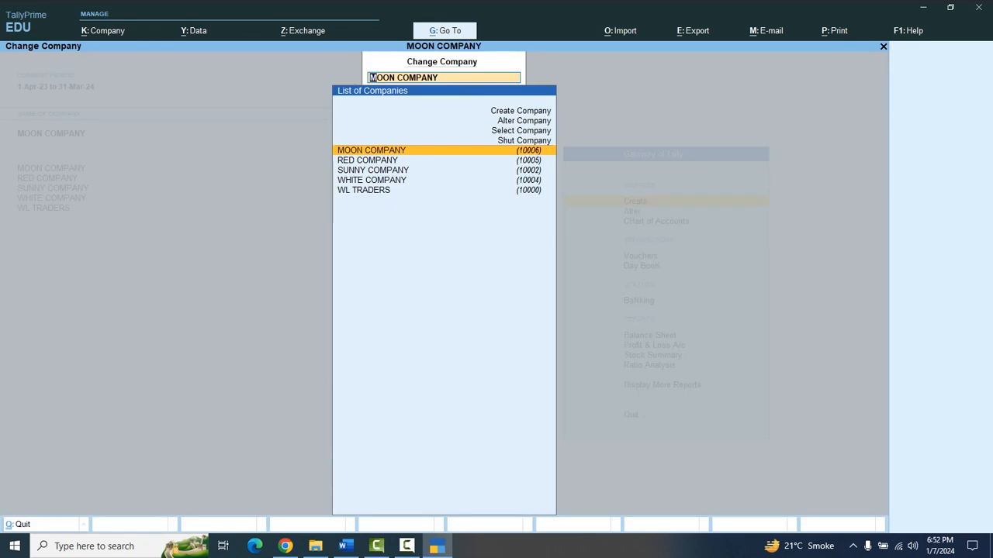
pyautogui.press('Up')
pyautogui.press('Up')
pyautogui.press('Up')
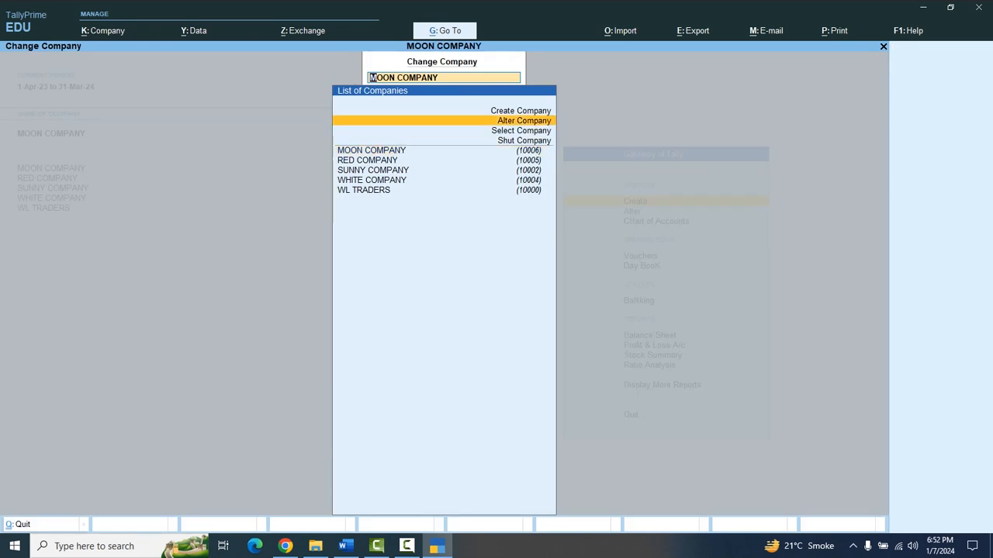
pyautogui.press('Return')
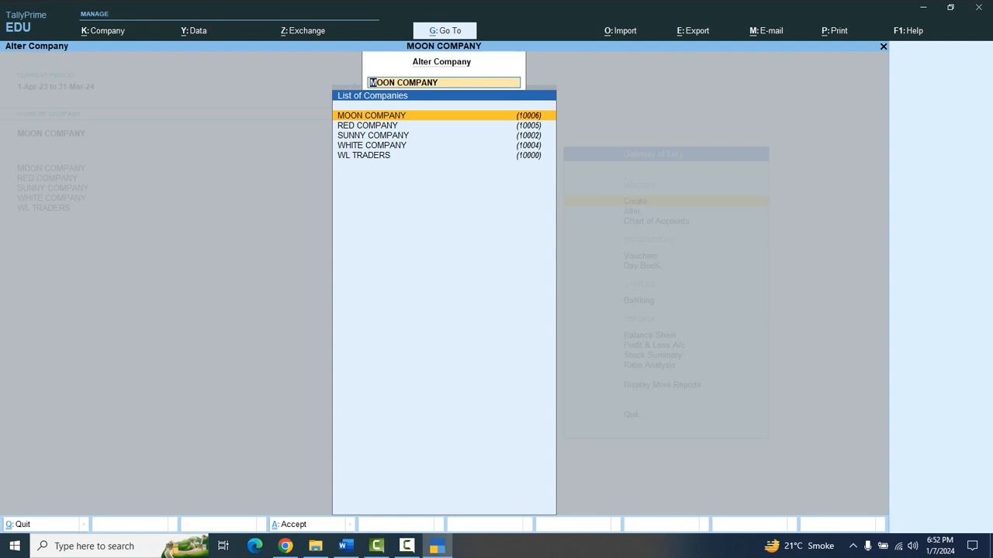
pyautogui.press('Return')
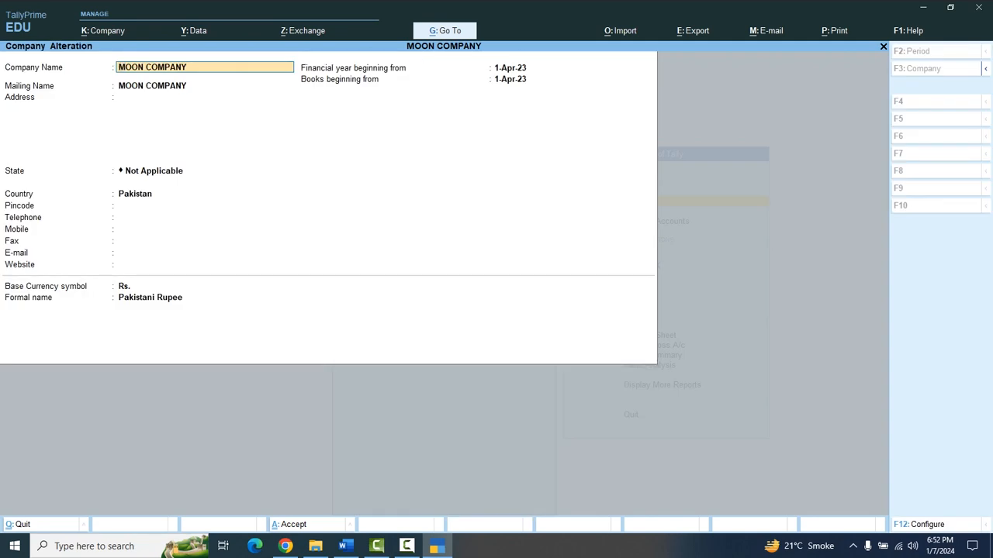
pyautogui.hotkey('alt', 'd')
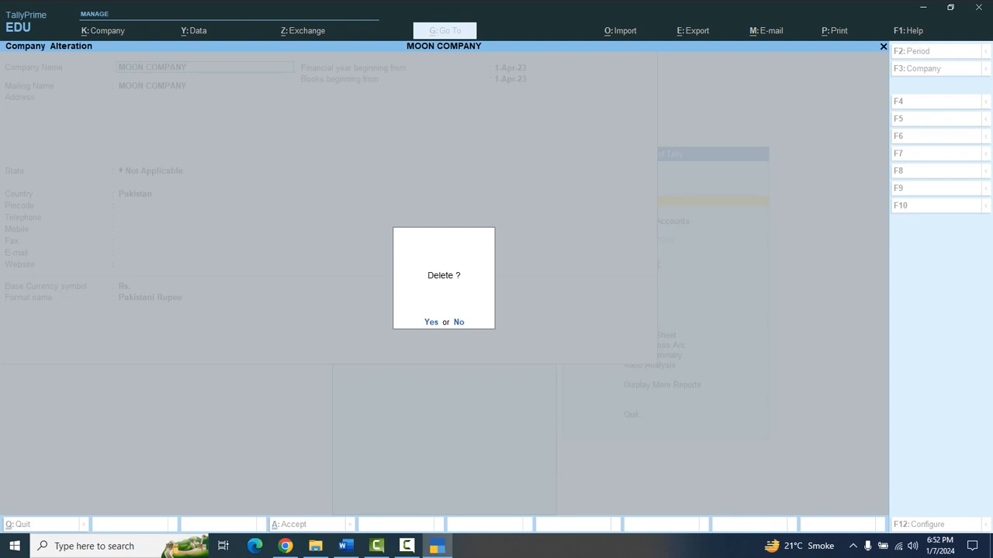
pyautogui.press('Return')
pyautogui.press('Return')
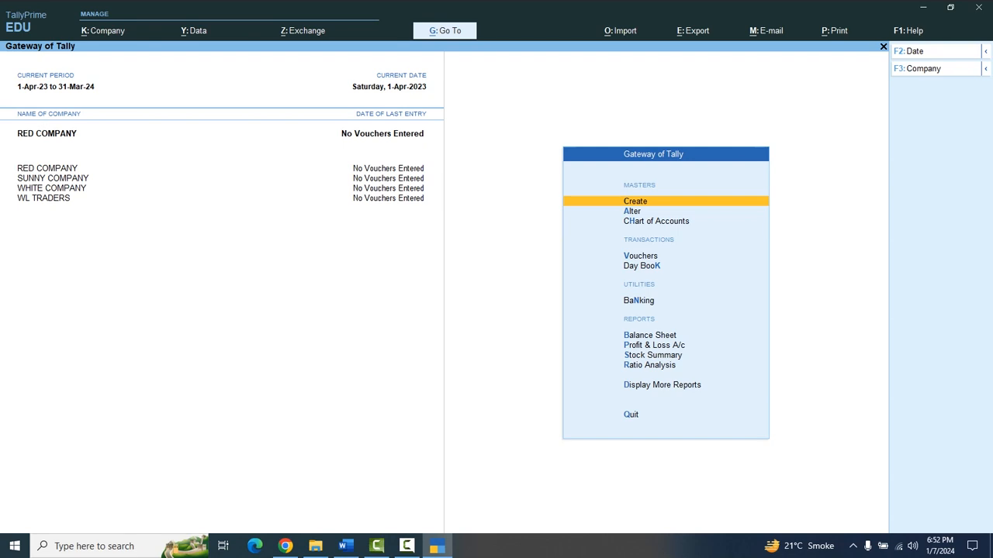
# Step: Open WL TRADERS for alteration and delete it, confirming the deletion
pyautogui.press('F3')
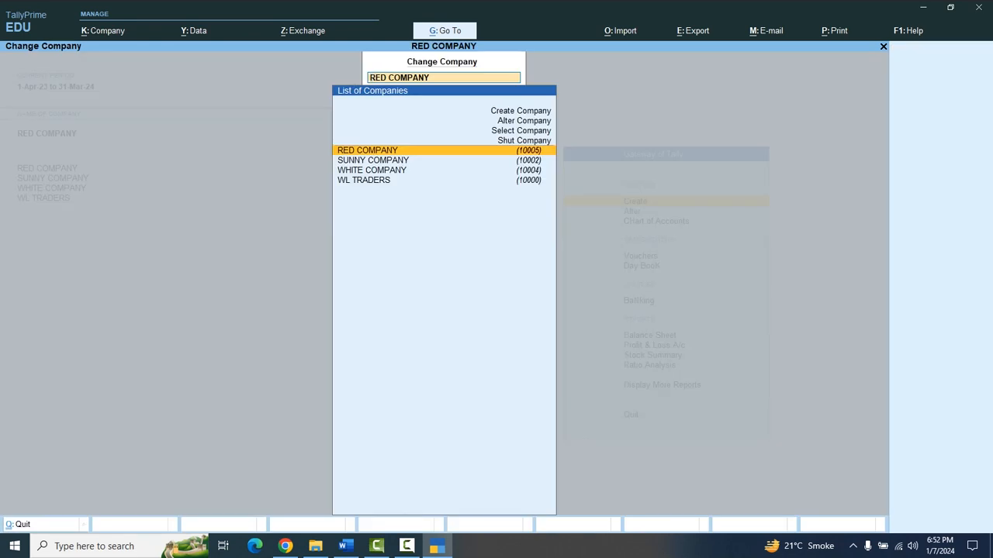
pyautogui.press('Up')
pyautogui.press('Up')
pyautogui.press('Up')
pyautogui.press('Return')
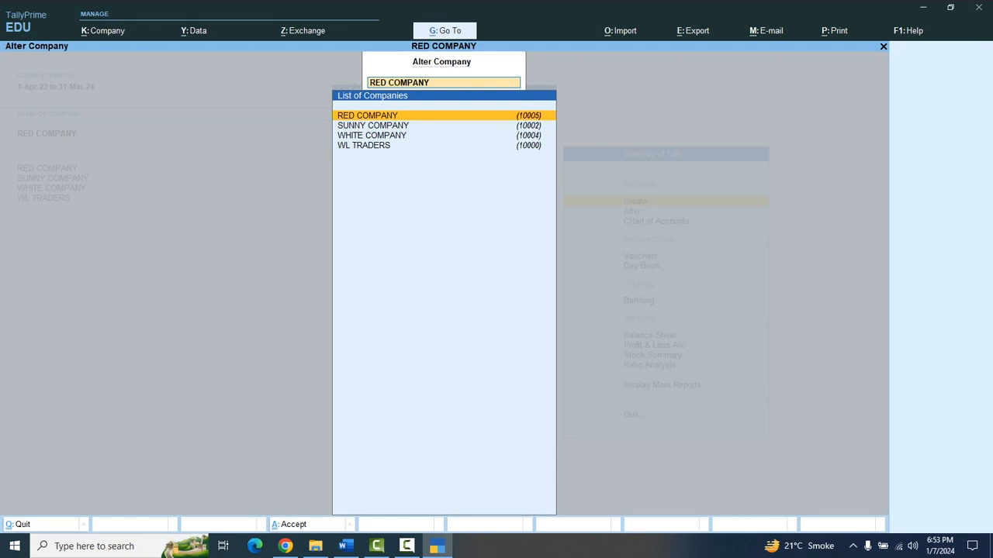
pyautogui.press('Down')
pyautogui.press('Down')
pyautogui.press('Down')
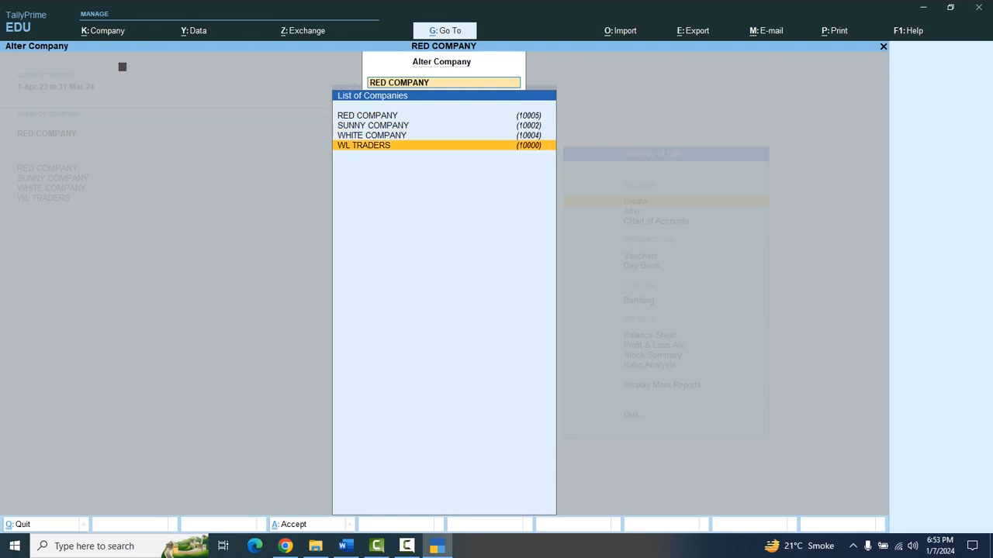
pyautogui.press('Return')
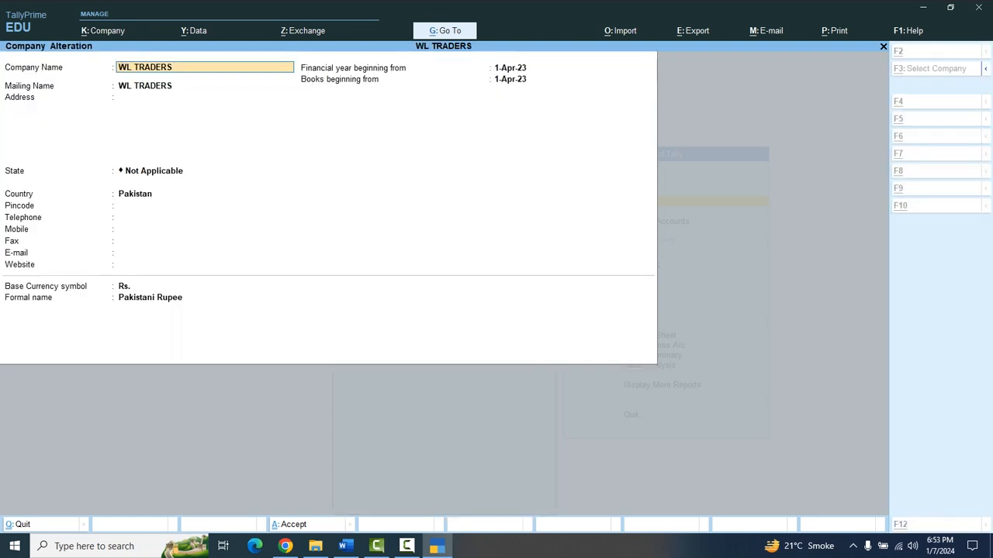
pyautogui.hotkey('alt', 'd')
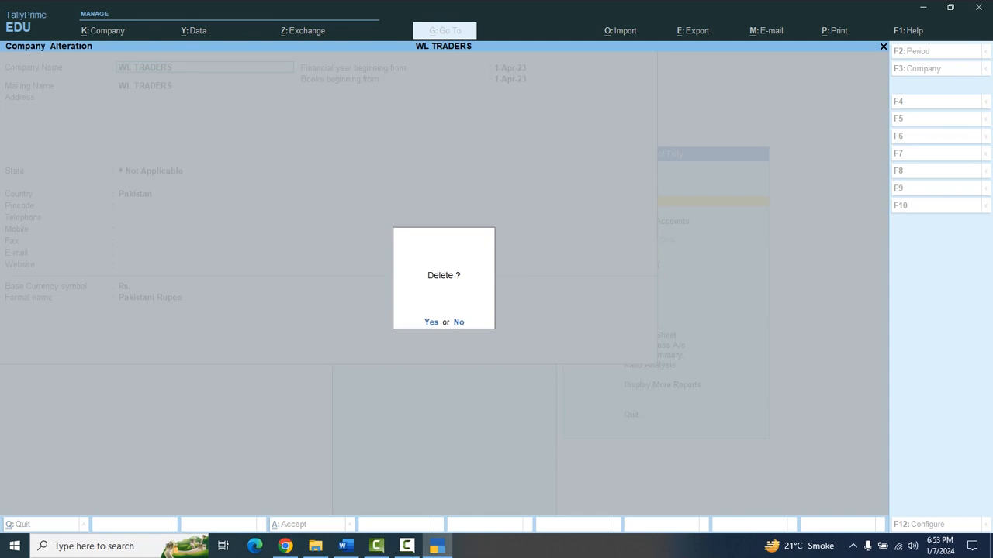
pyautogui.press('y')
pyautogui.press('y')
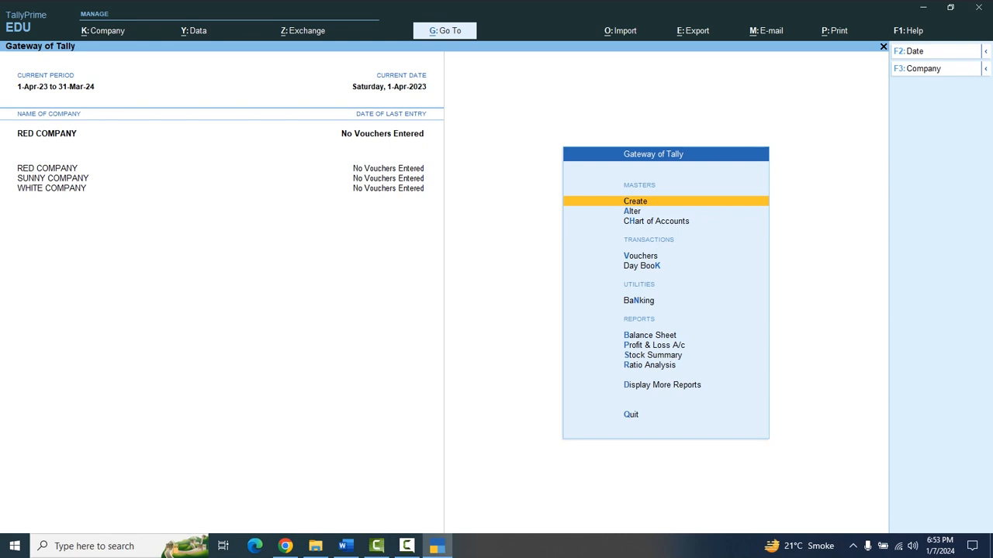
pyautogui.press('Down')
pyautogui.press('Down')
pyautogui.press('Up')
pyautogui.press('Up')
pyautogui.press('Return')
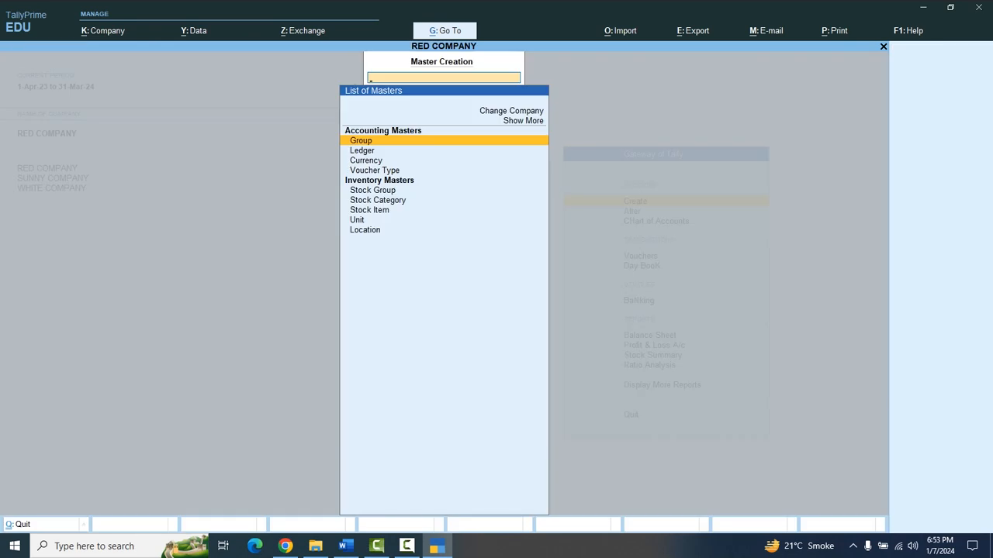
pyautogui.press('Down')
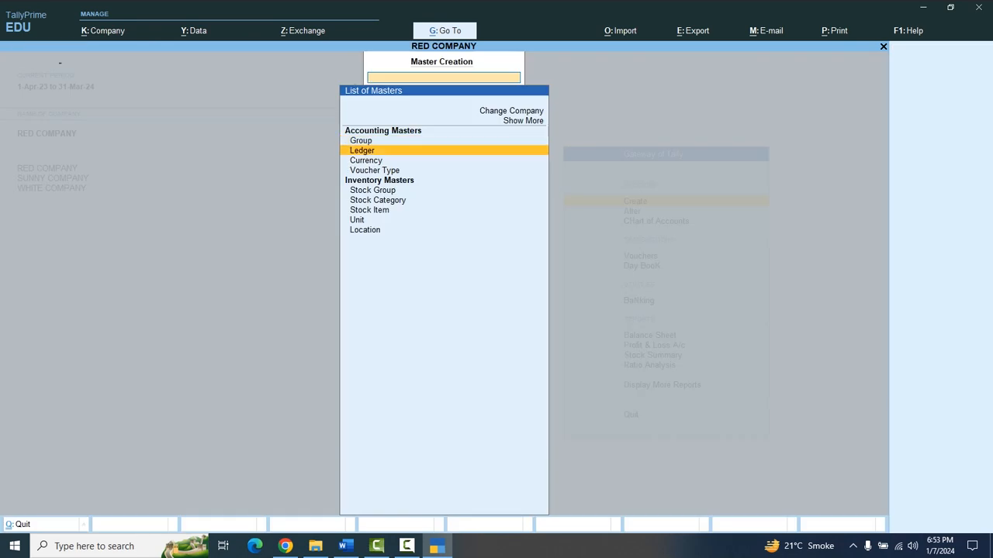
pyautogui.press('Return')
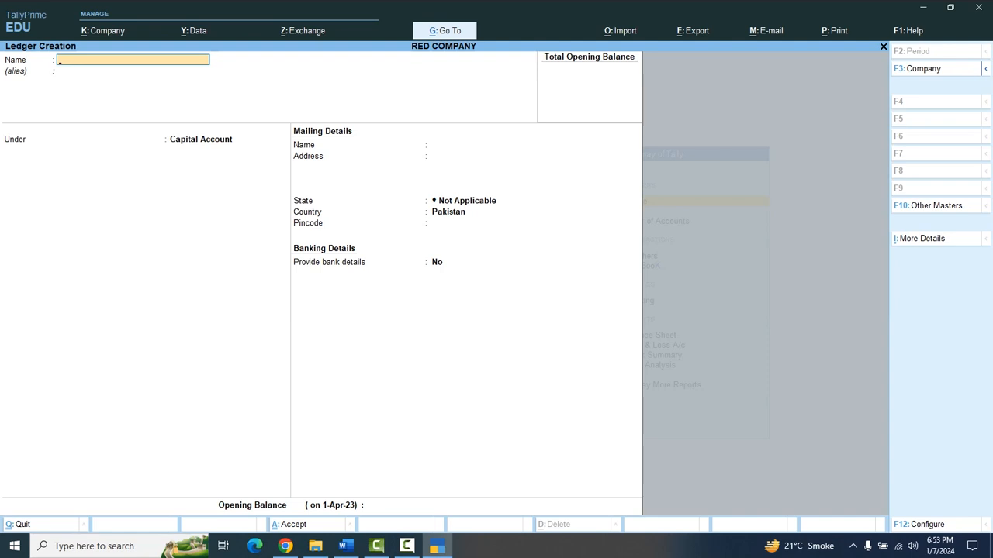
pyautogui.press('Escape')
pyautogui.press('y')
pyautogui.press('Escape')
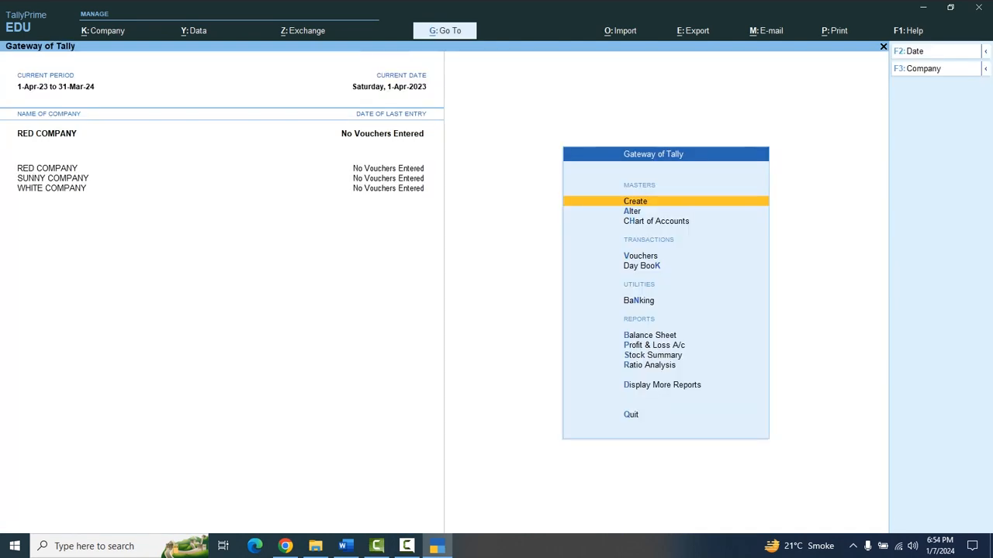
pyautogui.press('Down')
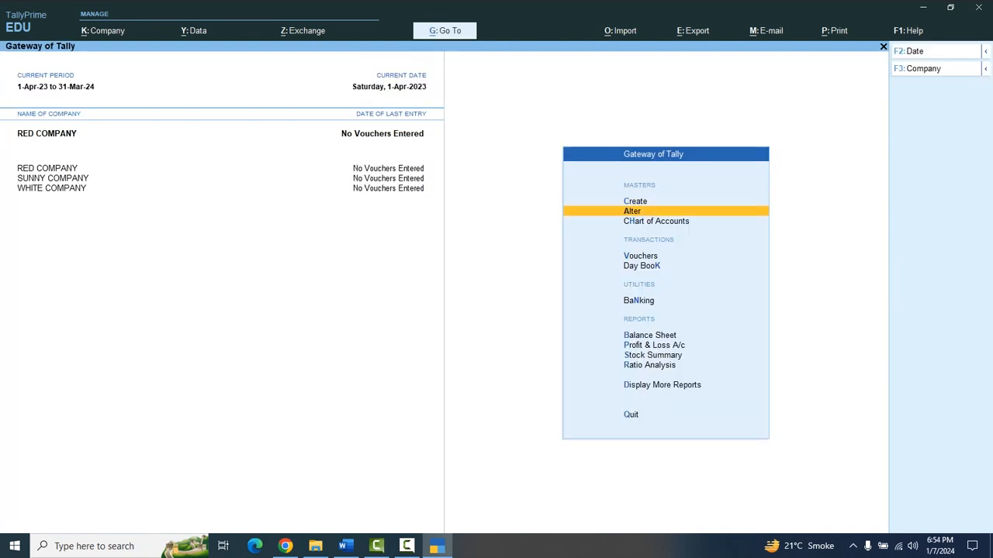
pyautogui.press('Up')
pyautogui.press('Return')
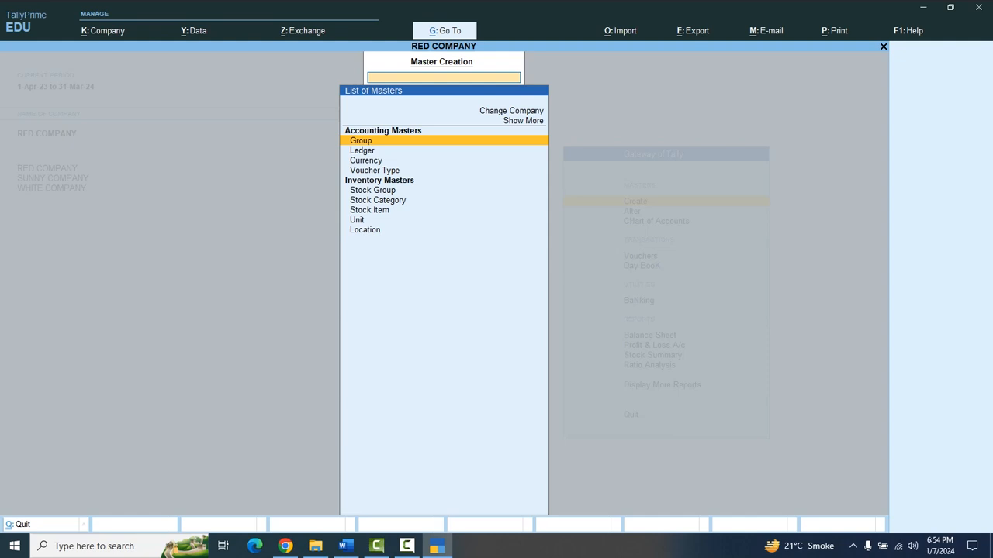
pyautogui.press('Down')
pyautogui.press('Return')
pyautogui.press('Escape')
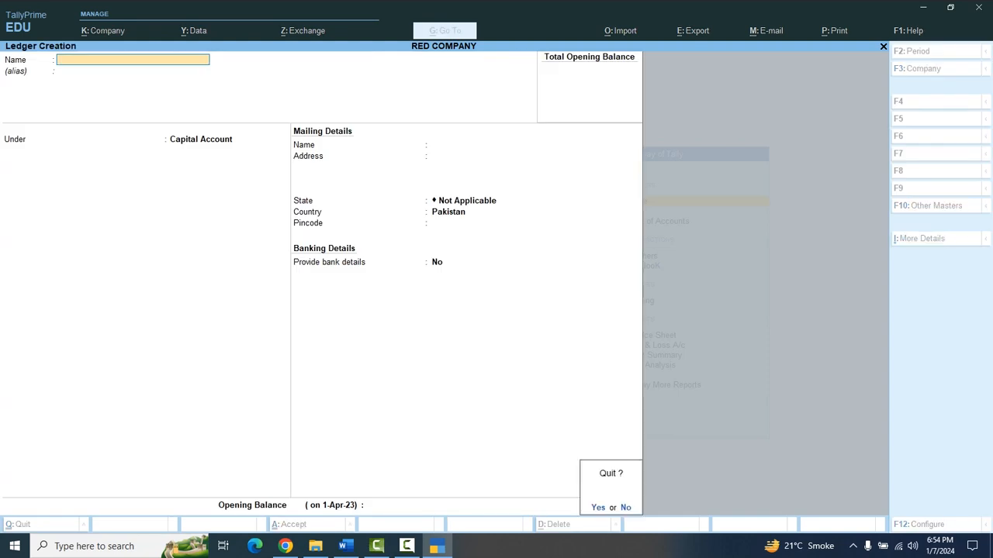
pyautogui.press('Return')
pyautogui.press('Escape')
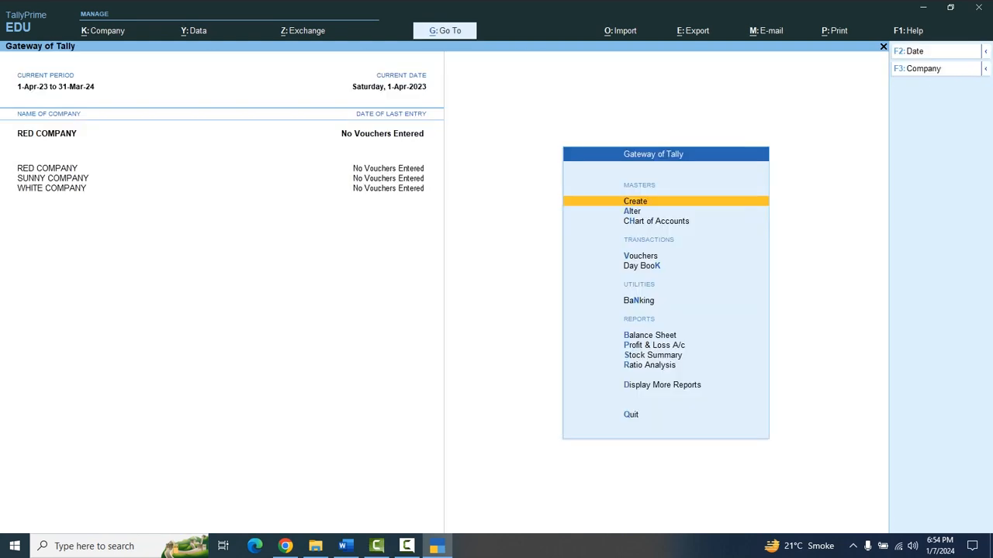
# Step: Start a new ledger in RED COMPANY, name it CAPITAL, and leave its alias blank
pyautogui.press('Return')
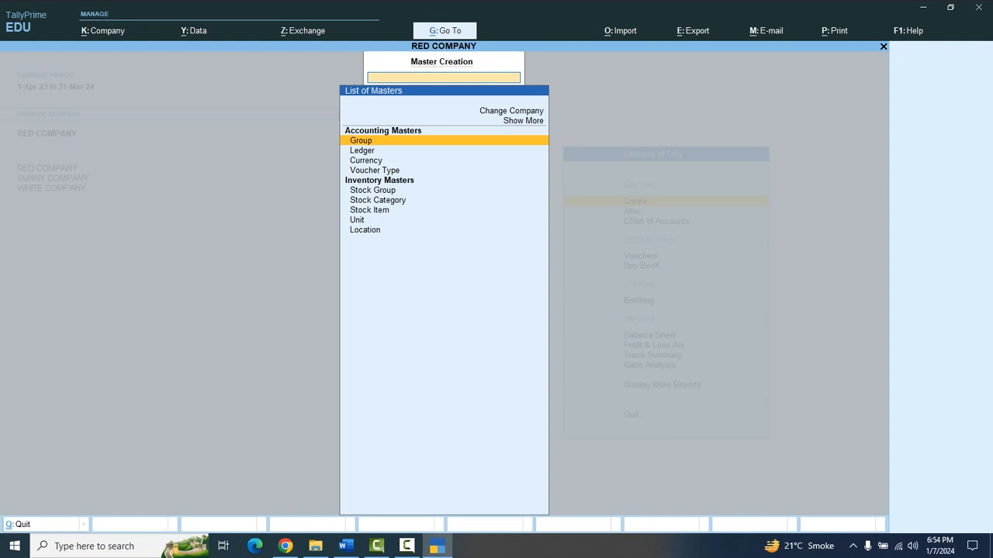
pyautogui.press('Down')
pyautogui.press('Return')
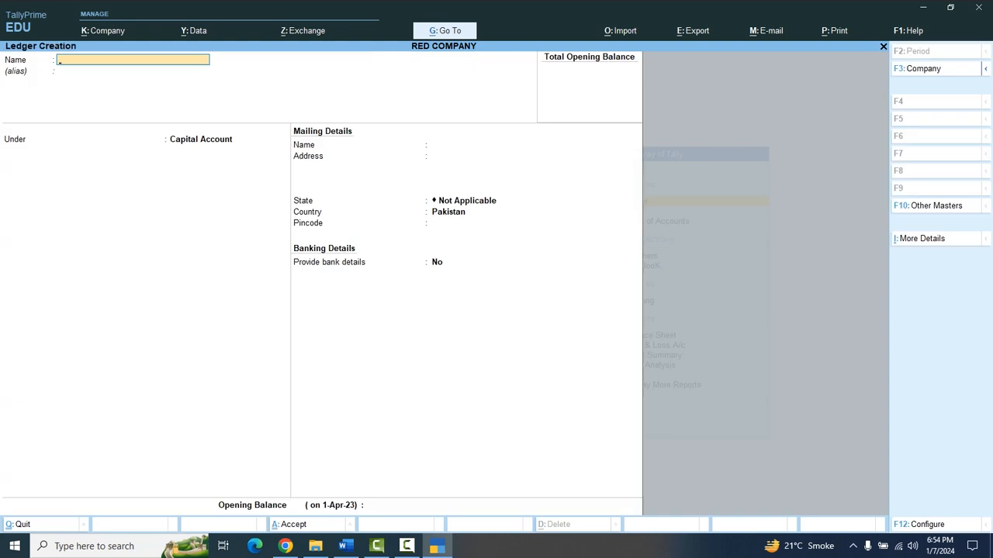
pyautogui.write('CAPITAL')
pyautogui.press('Return')
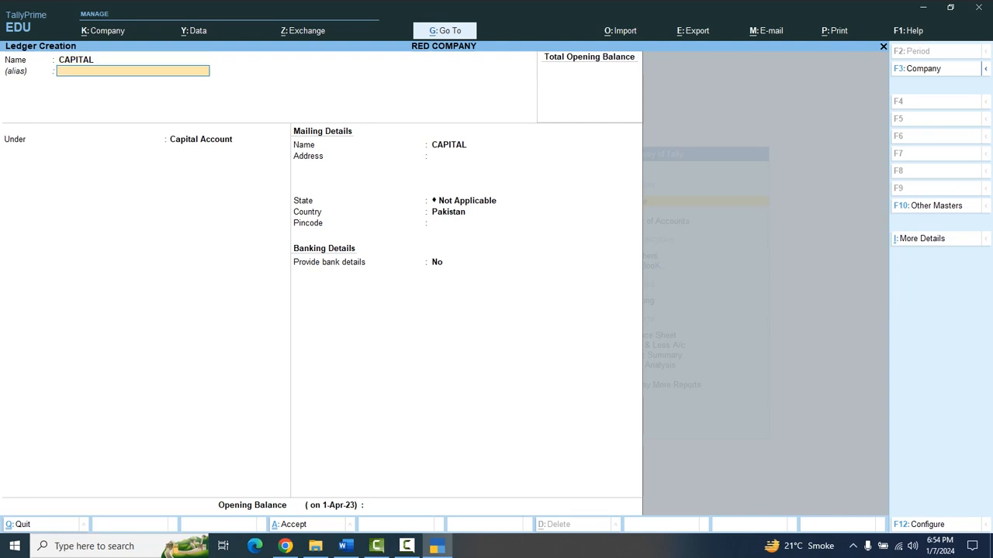
pyautogui.press('Return')
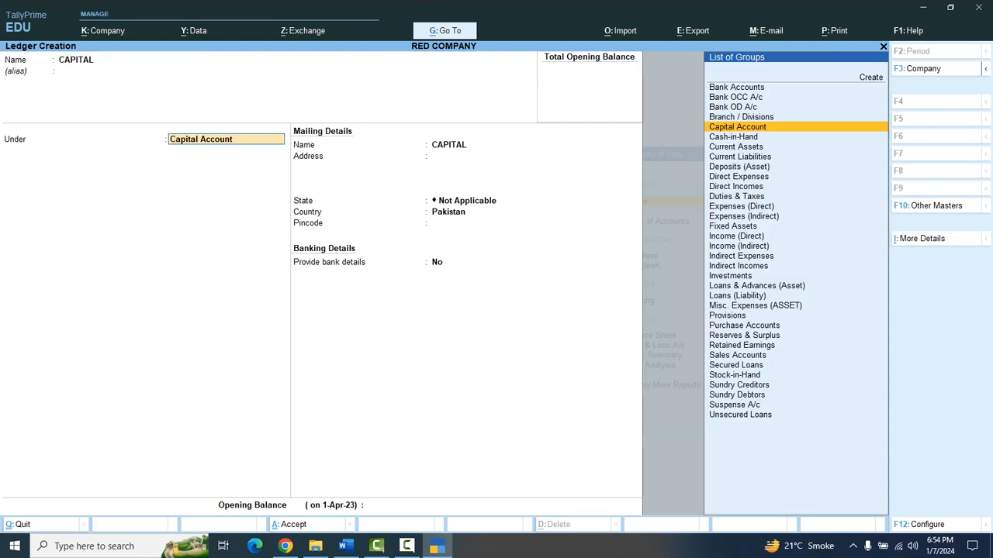
# Step: Examine the account groups available for the CAPITAL ledger, from Capital Account to Sundry Debtors and back
pyautogui.press('Down')
pyautogui.press('Down')
pyautogui.press('Down')
pyautogui.press('Down')
pyautogui.press('Down')
pyautogui.press('Down')
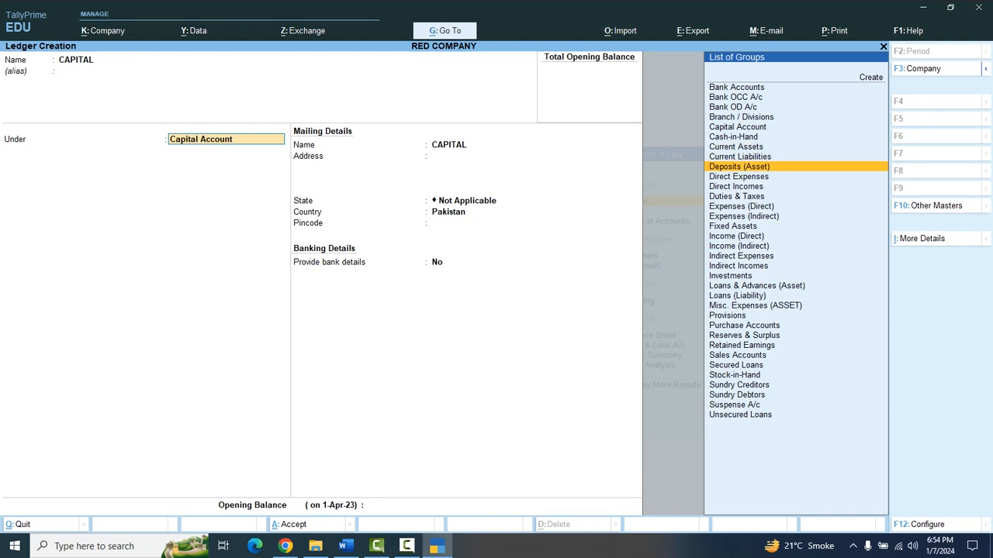
pyautogui.press('Down')
pyautogui.press('Down')
pyautogui.press('Down')
pyautogui.press('Down')
pyautogui.press('Down')
pyautogui.press('Down')
pyautogui.press('Down')
pyautogui.press('Down')
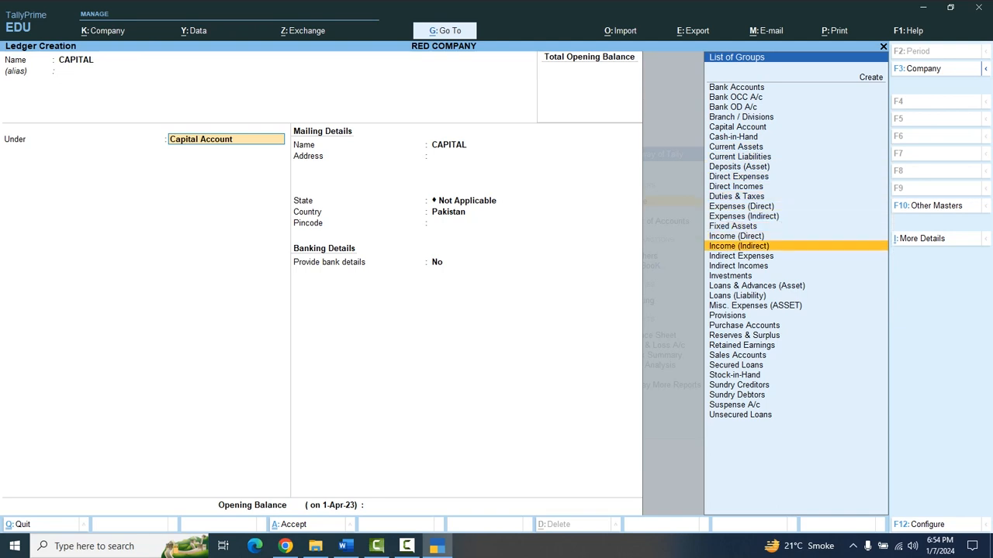
pyautogui.press('Down')
pyautogui.press('Down')
pyautogui.press('Down')
pyautogui.press('Down')
pyautogui.press('Down')
pyautogui.press('Down')
pyautogui.press('Down')
pyautogui.press('Down')
pyautogui.press('Down')
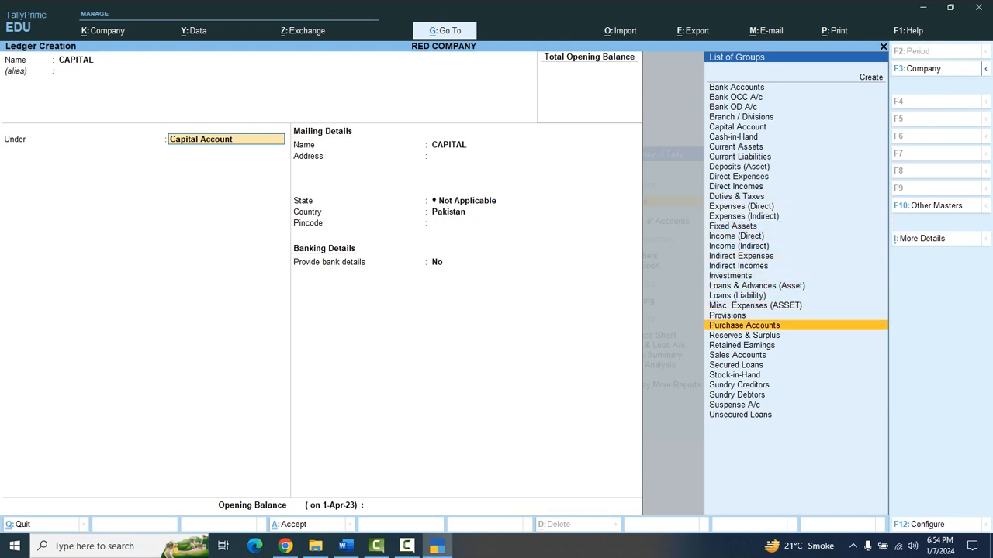
pyautogui.press('Down')
pyautogui.press('Down')
pyautogui.press('Down')
pyautogui.press('Down')
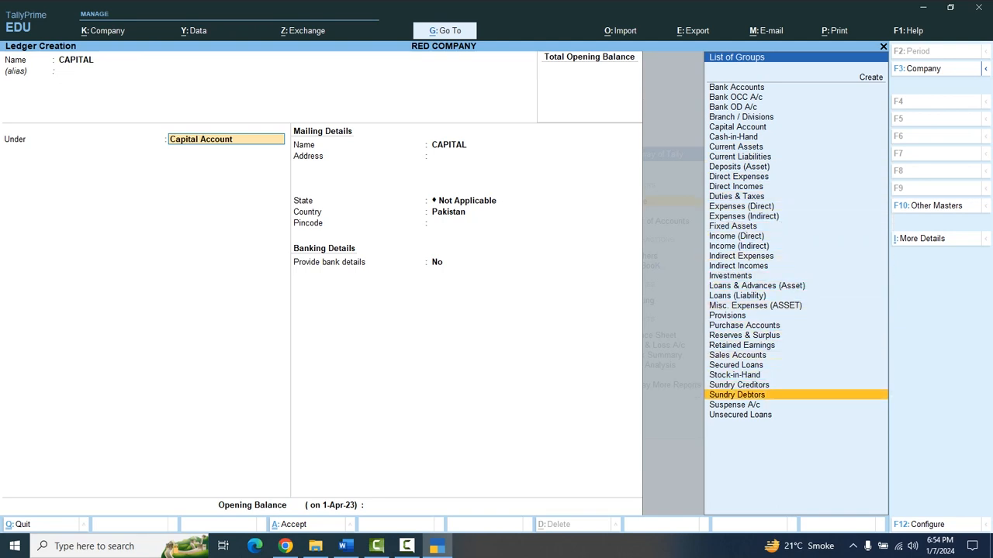
pyautogui.press('Up')
pyautogui.press('Up')
pyautogui.press('Up')
pyautogui.press('Up')
pyautogui.press('Up')
pyautogui.press('Up')
pyautogui.press('Up')
pyautogui.press('Up')
pyautogui.press('Up')
pyautogui.press('Up')
pyautogui.press('Up')
pyautogui.press('Up')
pyautogui.press('Up')
pyautogui.press('Up')
pyautogui.press('Up')
pyautogui.press('Up')
pyautogui.press('Up')
pyautogui.press('Up')
pyautogui.press('Up')
pyautogui.press('Up')
pyautogui.press('Up')
pyautogui.press('Up')
pyautogui.press('Up')
pyautogui.press('Up')
pyautogui.press('Up')
pyautogui.press('Up')
pyautogui.press('Up')
pyautogui.press('Up')
pyautogui.press('Up')
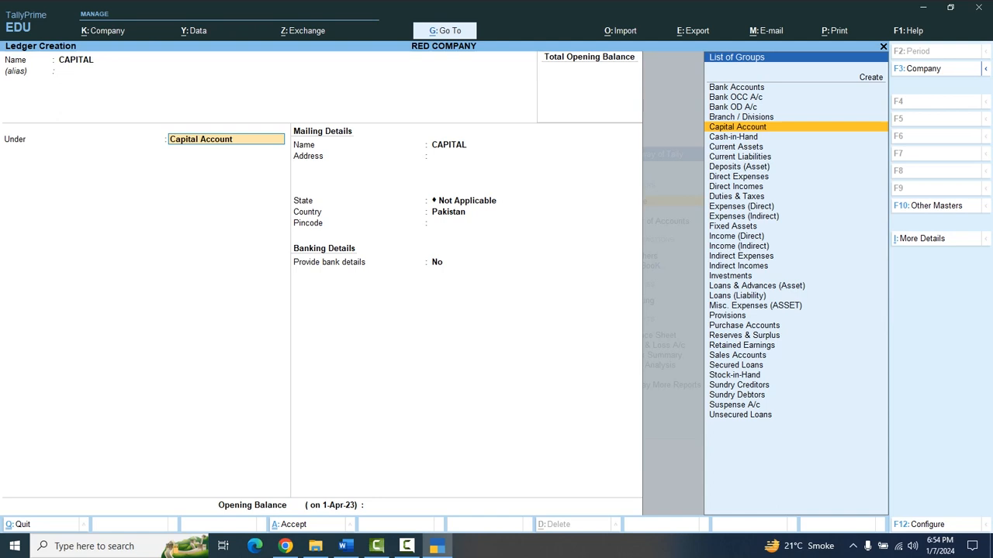
# Step: Place the CAPITAL ledger under Capital Account, keep the default mailing and banking details with no opening balance, and save it
pyautogui.press('Return')
pyautogui.press('Return')
pyautogui.press('Return')
pyautogui.press('Return')
pyautogui.press('Return')
pyautogui.press('Return')
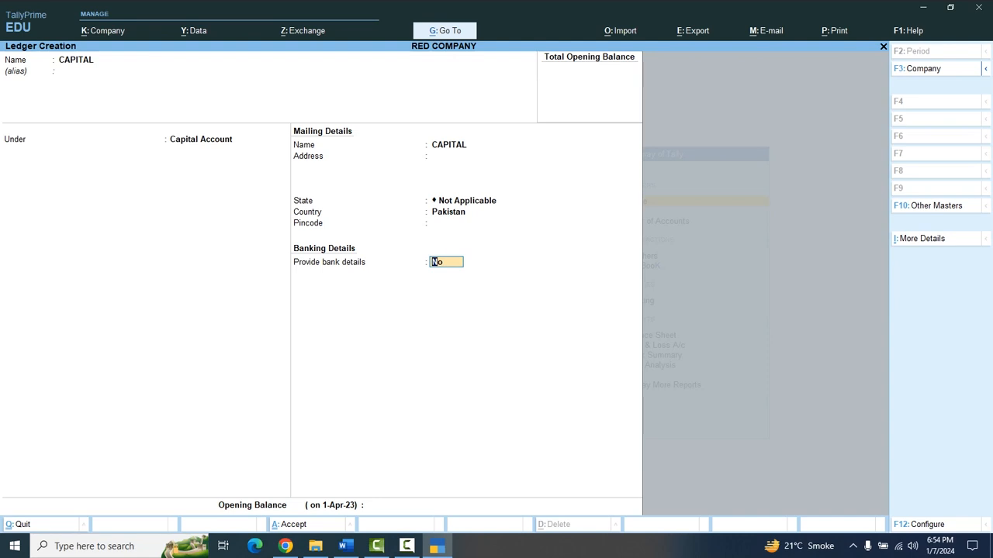
pyautogui.press('Return')
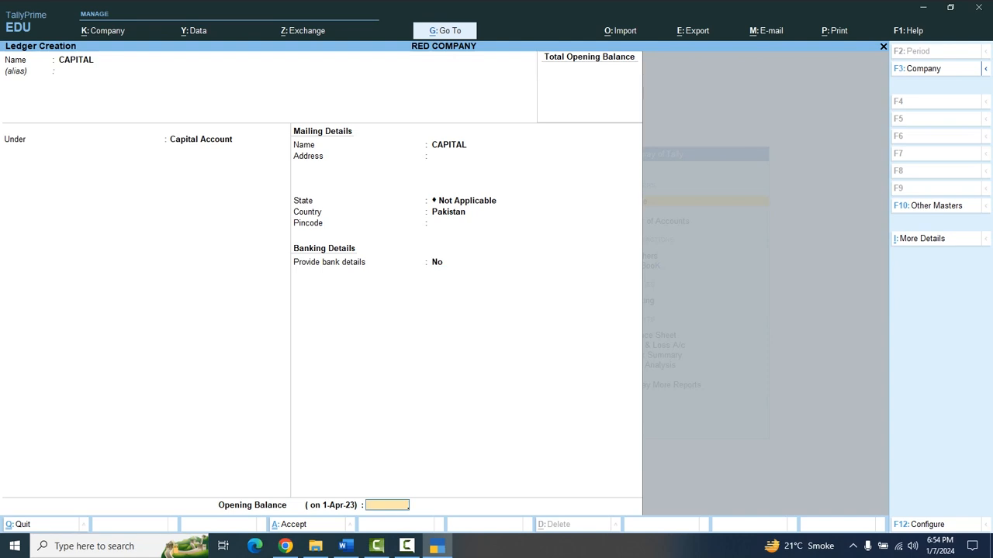
pyautogui.press('Return')
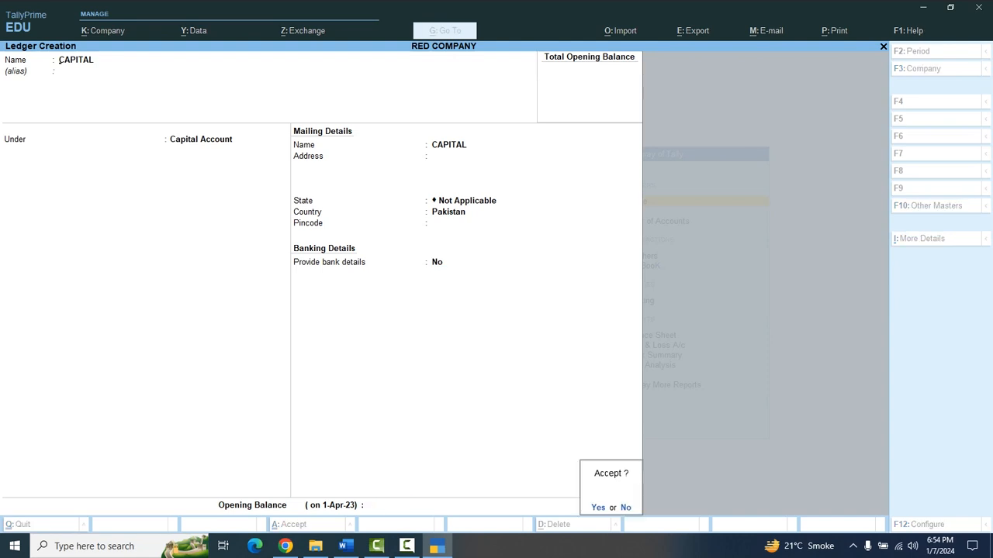
pyautogui.press('Return')
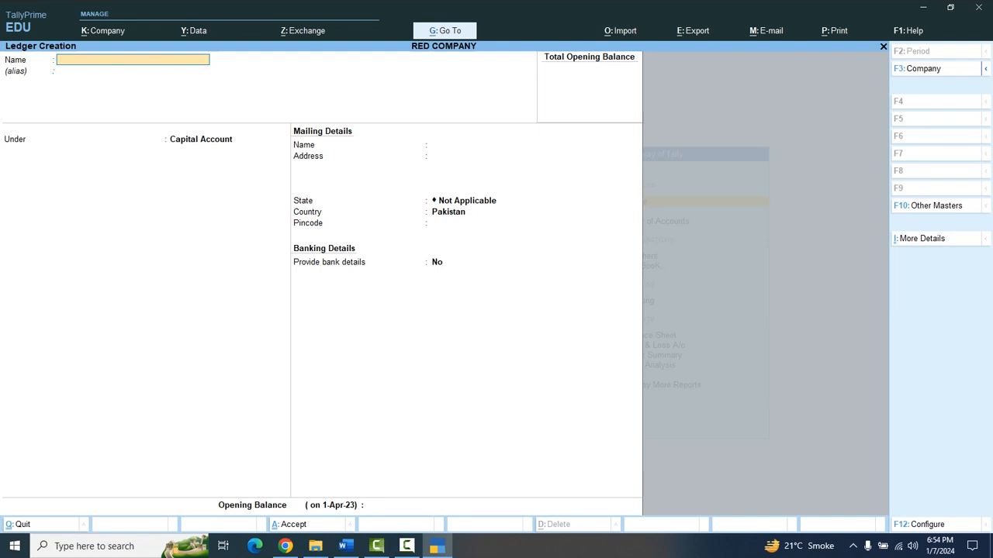
# Step: Name the next ledger SALE, leave its alias blank, and place it under the Direct Incomes group
pyautogui.write('SALE')
pyautogui.press('Return')
pyautogui.press('Return')
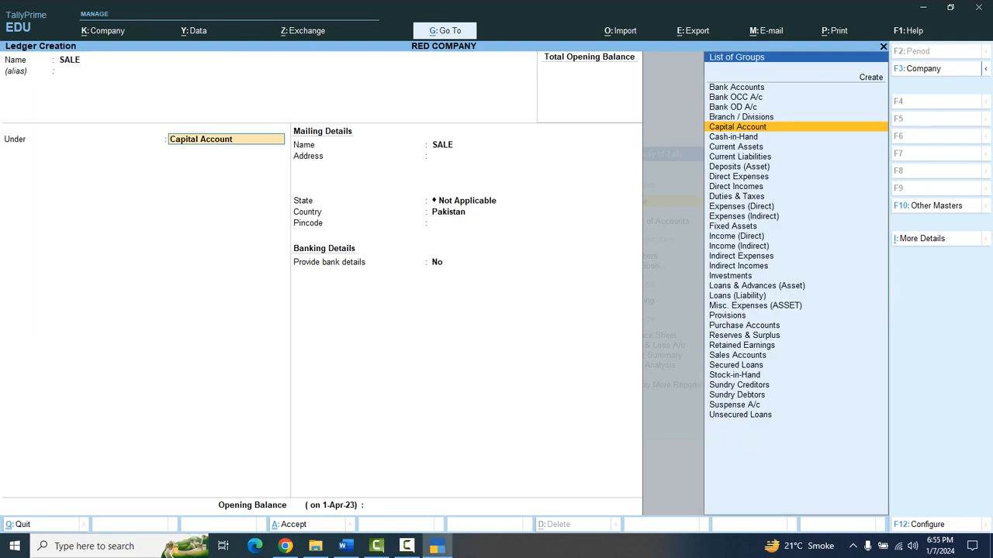
pyautogui.press('Down')
pyautogui.press('Down')
pyautogui.press('Down')
pyautogui.press('Down')
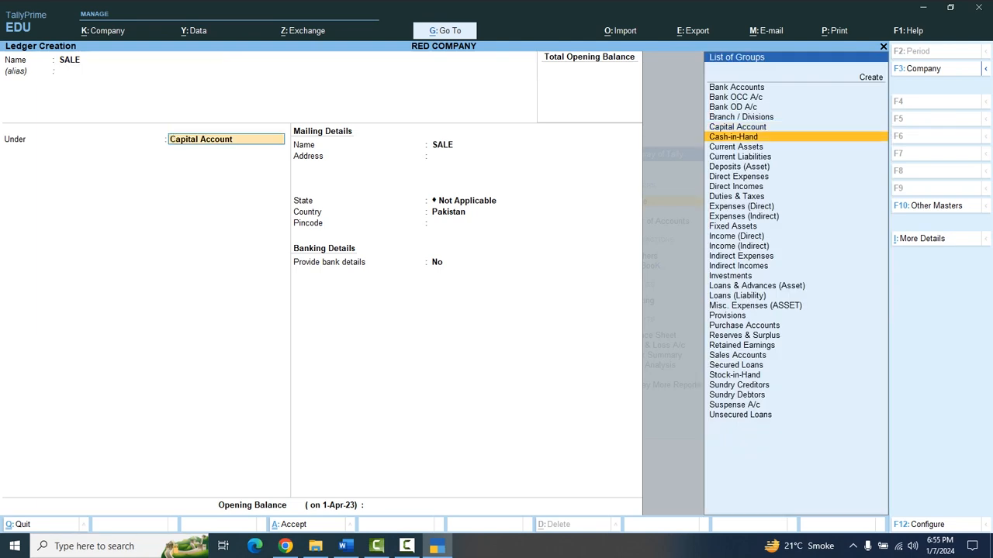
pyautogui.press('Down')
pyautogui.press('Down')
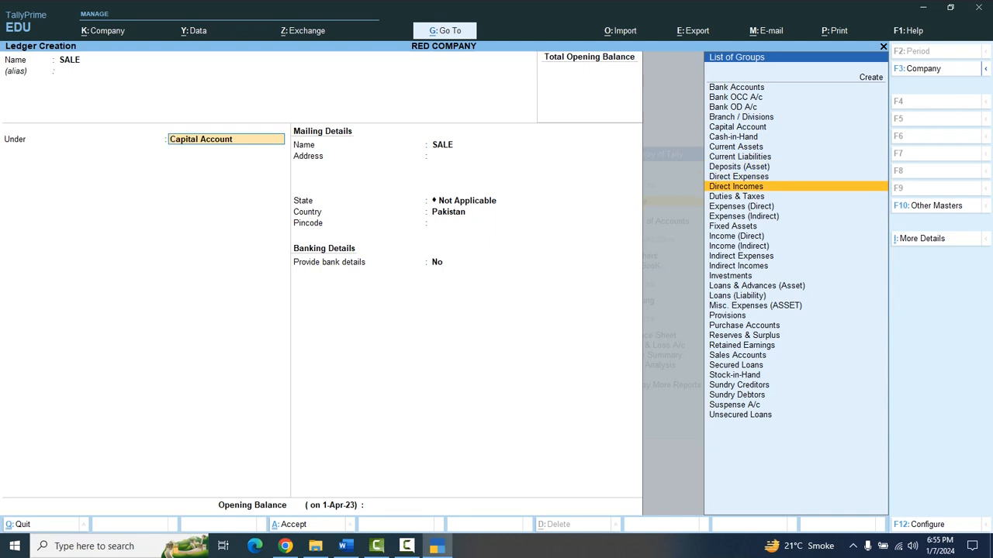
pyautogui.press('Down')
pyautogui.press('Down')
pyautogui.press('Down')
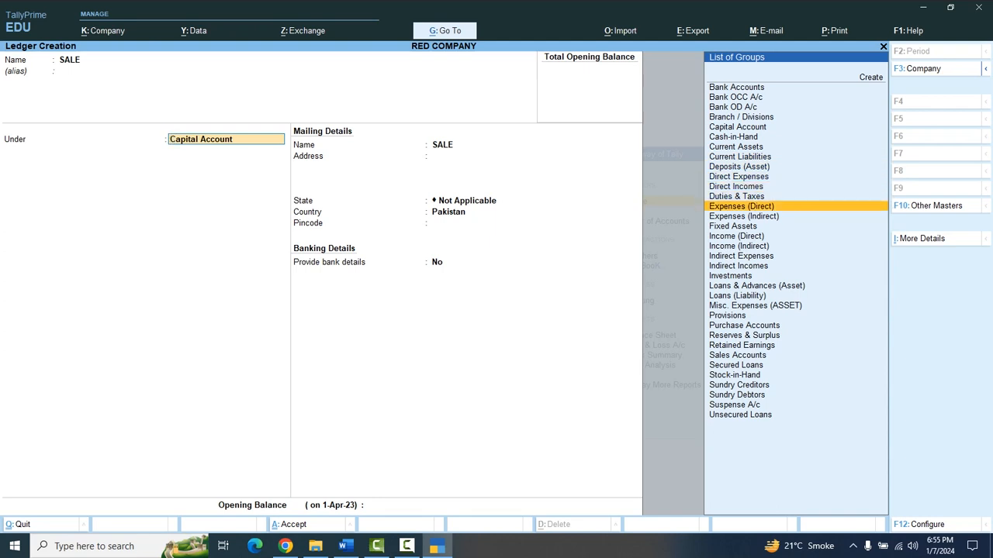
pyautogui.press('Up')
pyautogui.press('Up')
pyautogui.press('Up')
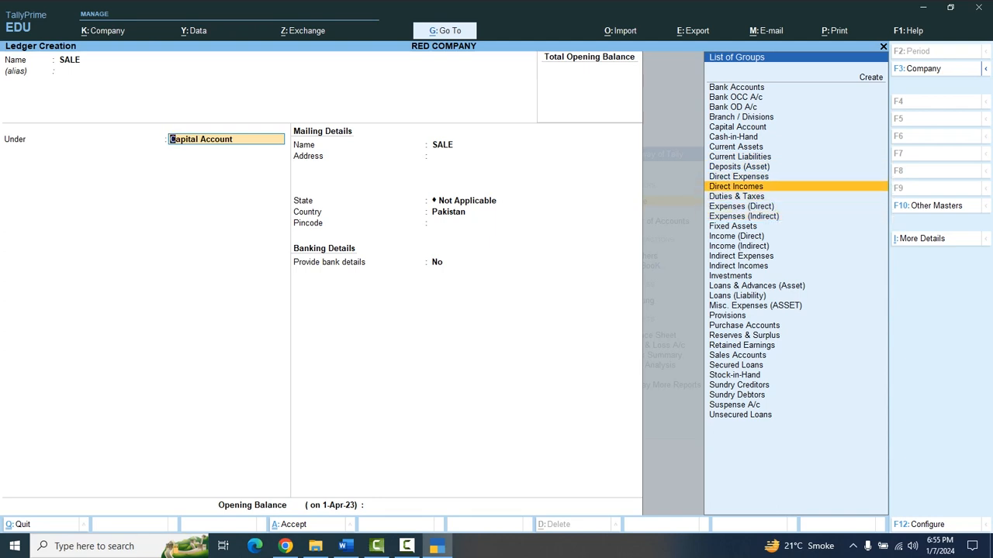
pyautogui.press('Down')
pyautogui.press('Down')
pyautogui.press('Up')
pyautogui.press('Up')
pyautogui.press('Return')
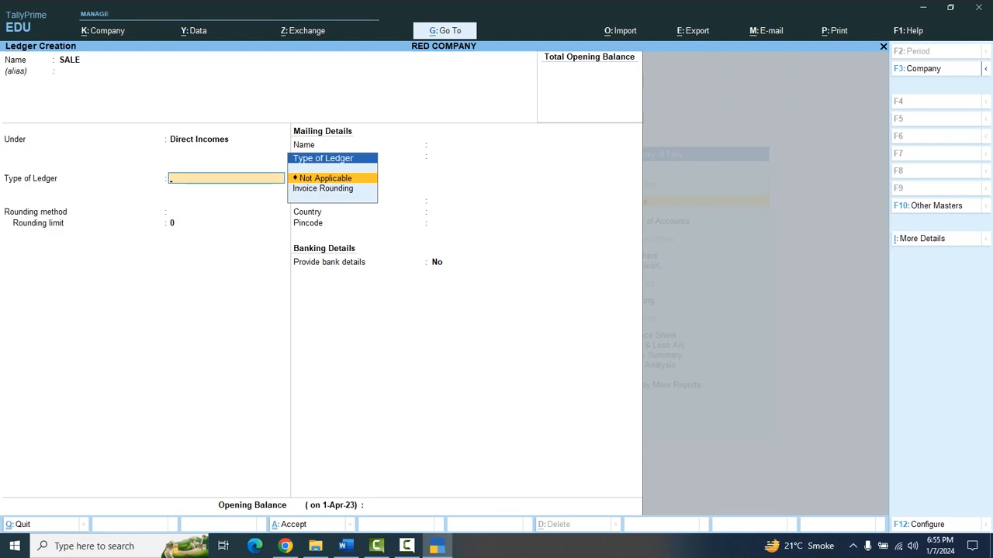
# Step: Keep the SALE ledger's type and rounding as Not Applicable, with no bank details or opening balance, and save it
pyautogui.press('Return')
pyautogui.press('Return')
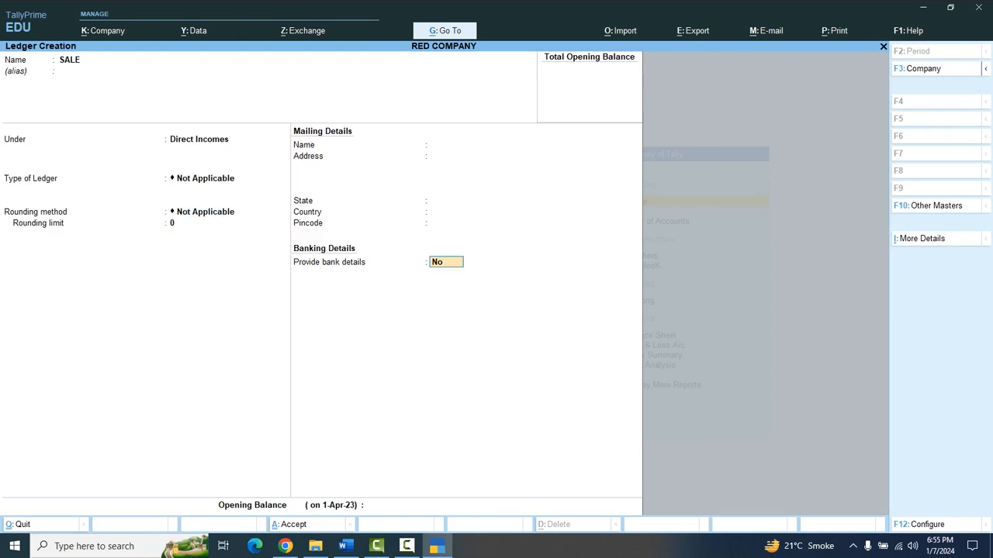
pyautogui.press('Return')
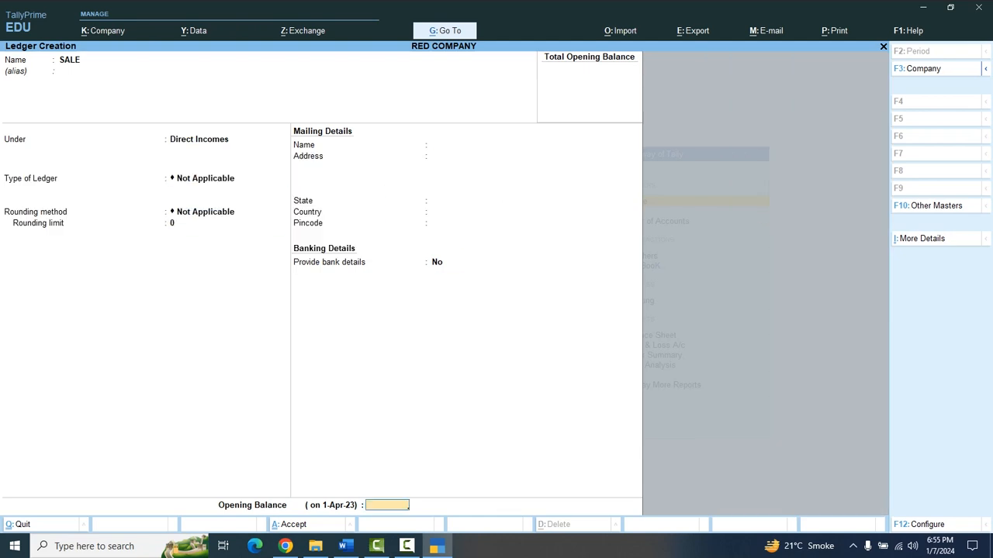
pyautogui.press('Return')
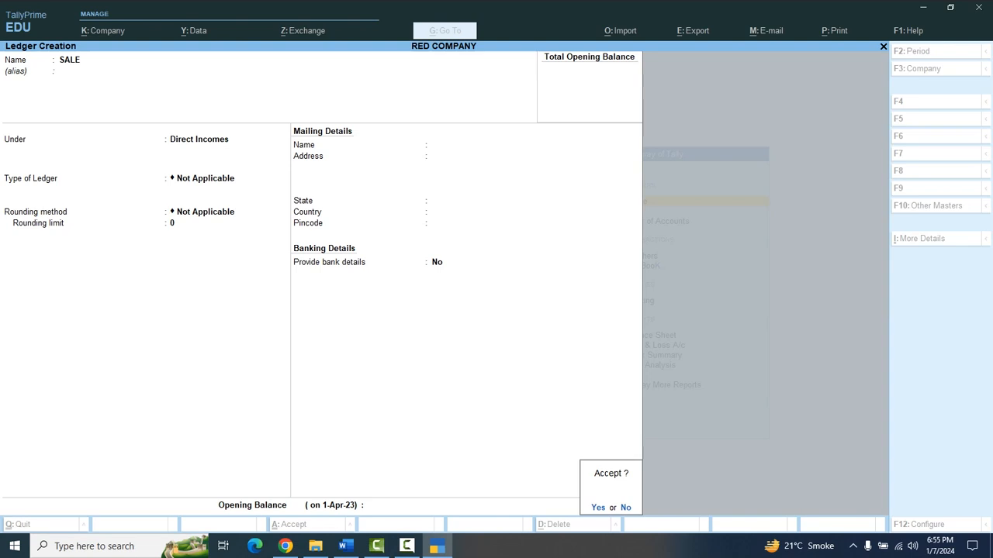
pyautogui.press('Return')
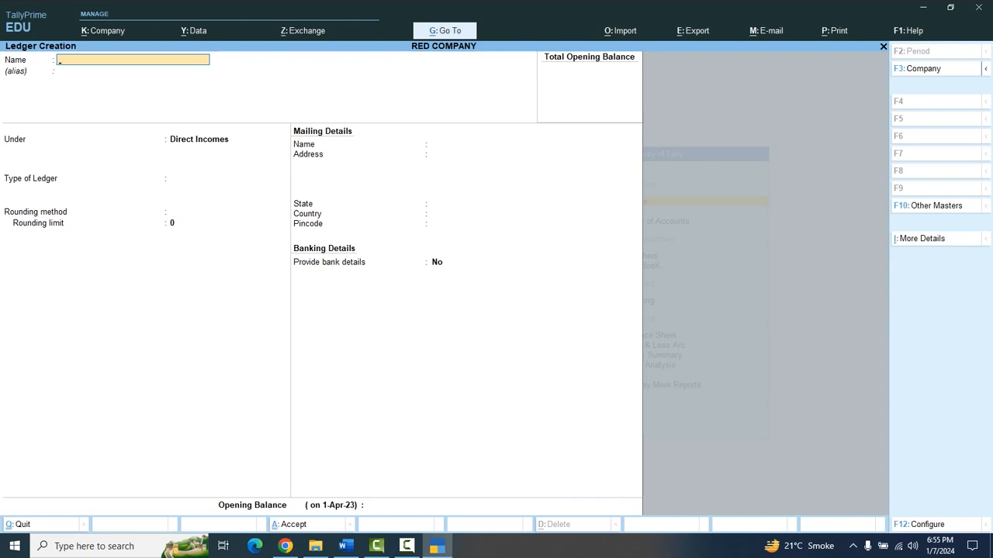
# Step: Name the next ledger FURNITURE and leave its alias blank
pyautogui.write('FURNITURE')
pyautogui.press('Return')
pyautogui.press('Return')
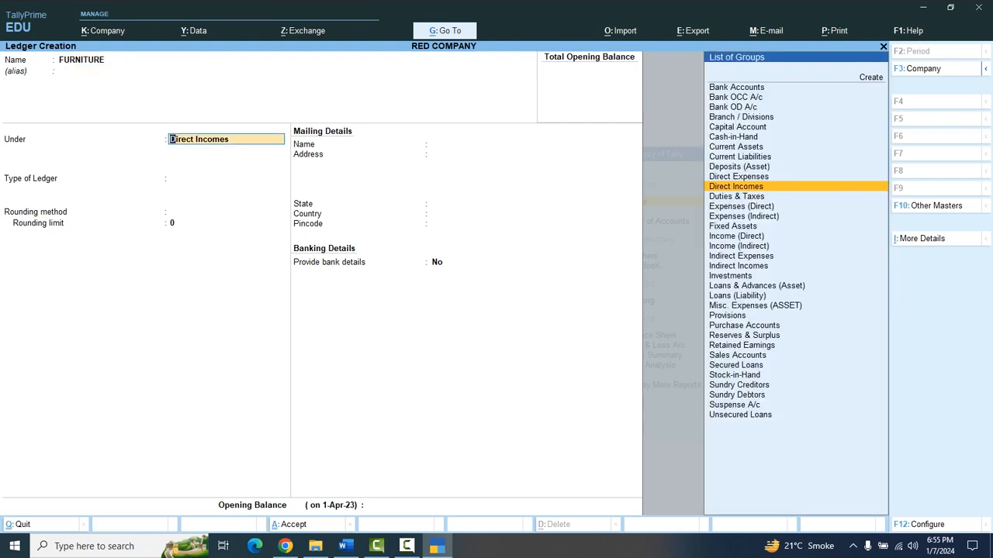
# Step: Browse the account groups and place the FURNITURE ledger under Fixed Assets
pyautogui.press('Down')
pyautogui.press('Down')
pyautogui.press('Down')
pyautogui.press('Down')
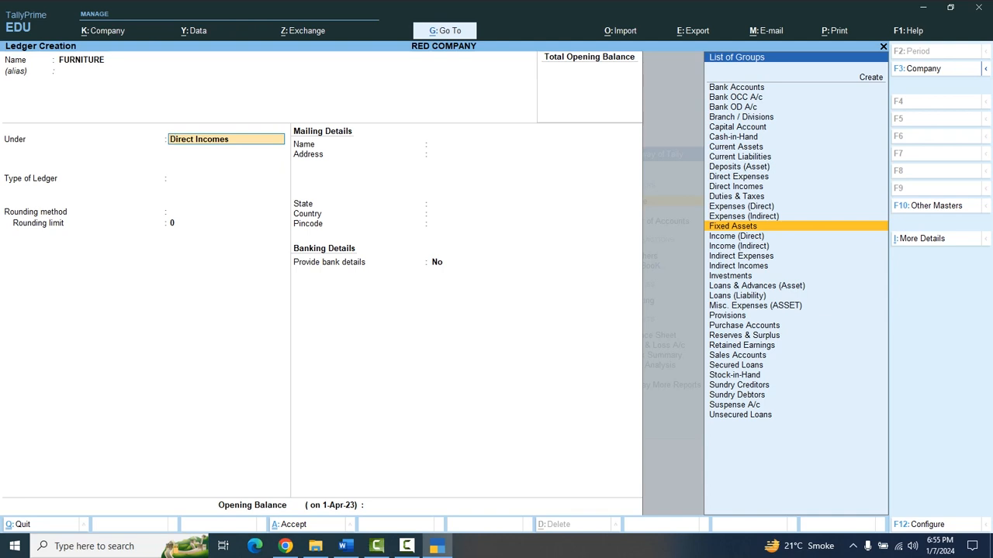
pyautogui.press('Down')
pyautogui.press('Down')
pyautogui.press('Down')
pyautogui.press('Down')
pyautogui.press('Down')
pyautogui.press('Down')
pyautogui.press('Down')
pyautogui.press('Up')
pyautogui.press('Up')
pyautogui.press('Up')
pyautogui.press('Up')
pyautogui.press('Up')
pyautogui.press('Up')
pyautogui.press('Up')
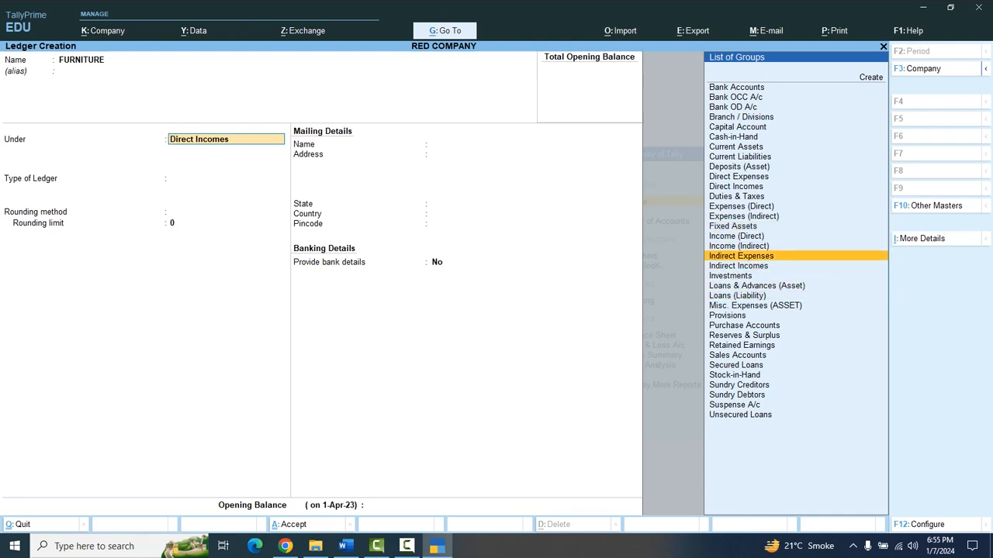
pyautogui.press('Return')
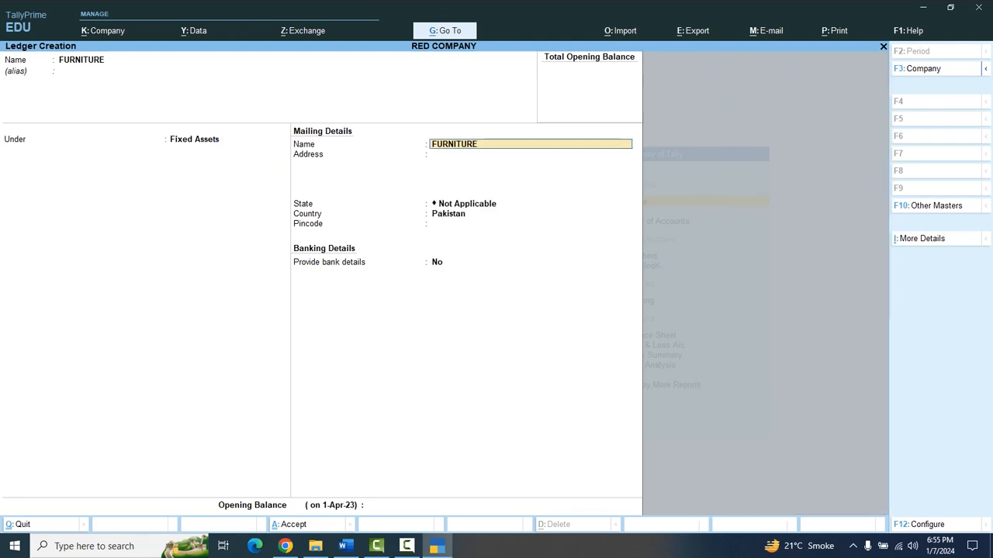
# Step: Keep the FURNITURE ledger's default mailing and banking details with no opening balance, and save it
pyautogui.press('Return')
pyautogui.press('Return')
pyautogui.press('Return')
pyautogui.press('Return')
pyautogui.press('Return')
pyautogui.press('Return')
pyautogui.press('Return')
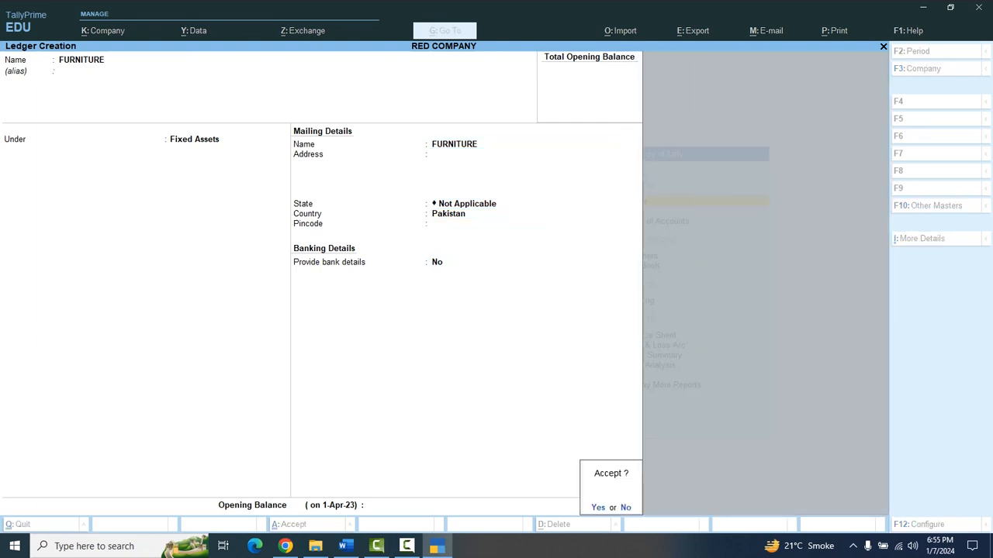
pyautogui.press('Return')
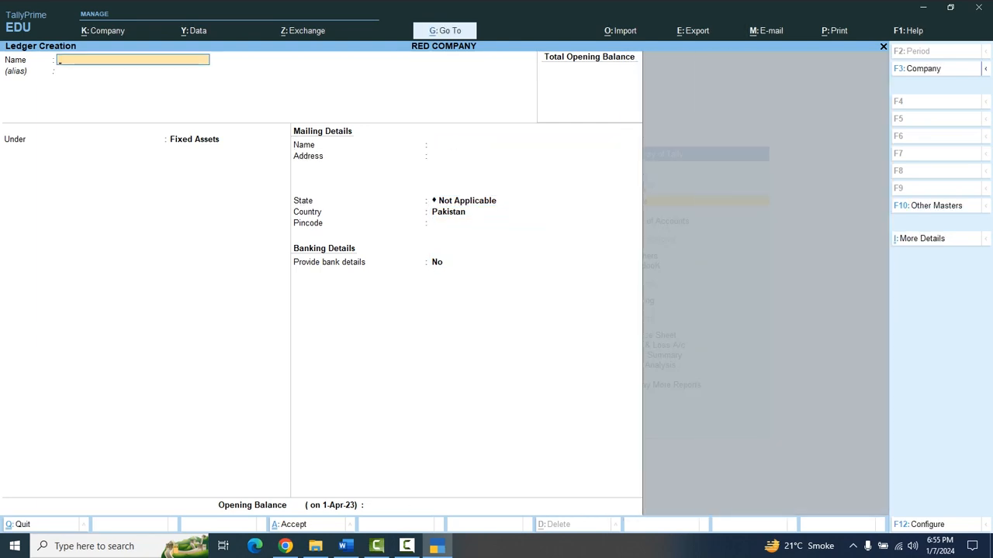
# Step: Name the next ledger ENTERTAINMENT and leave its alias blank
pyautogui.write('ENTERTAINMENT')
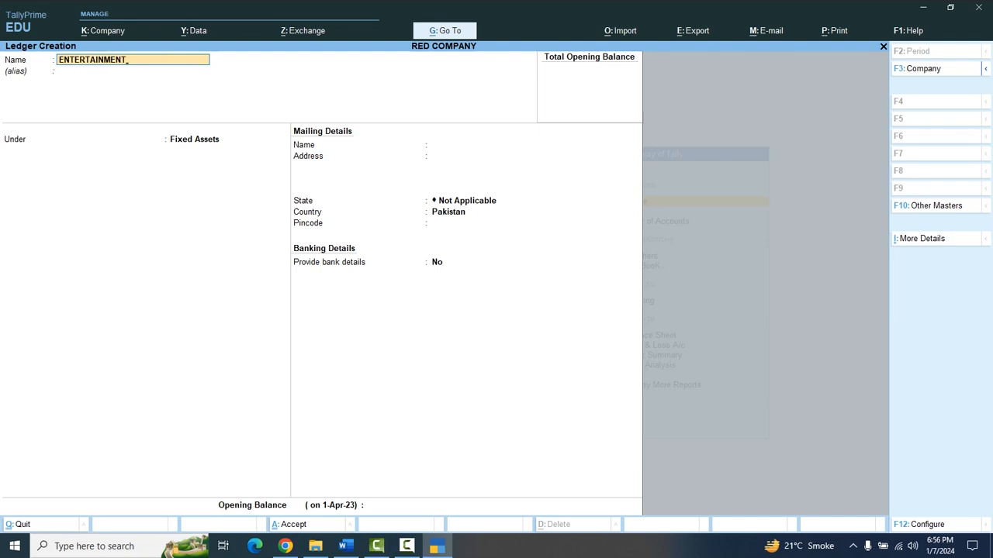
pyautogui.press('Return')
pyautogui.press('Return')
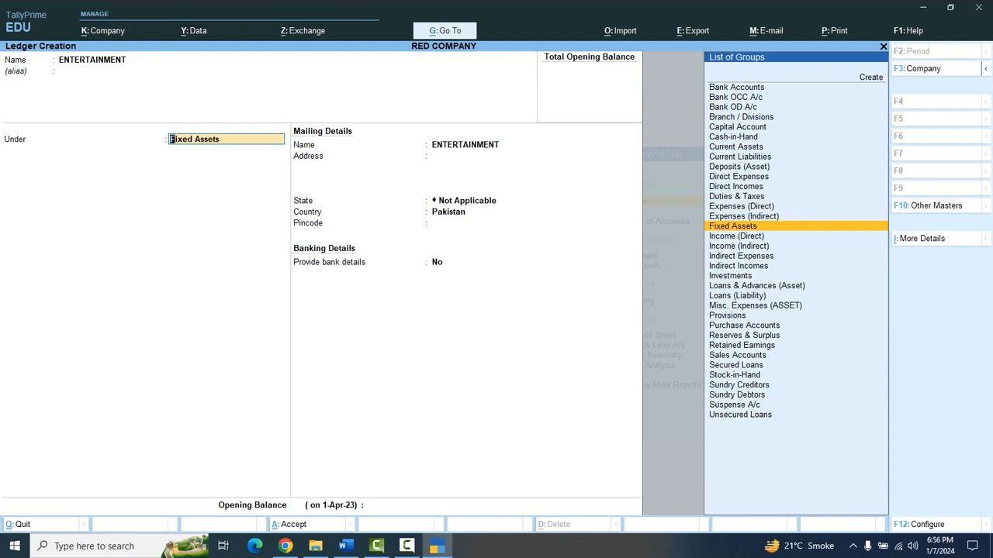
# Step: Compare the direct and indirect account groups and place the ENTERTAINMENT ledger under Indirect Expenses
pyautogui.press('Up')
pyautogui.press('Up')
pyautogui.press('Up')
pyautogui.press('Up')
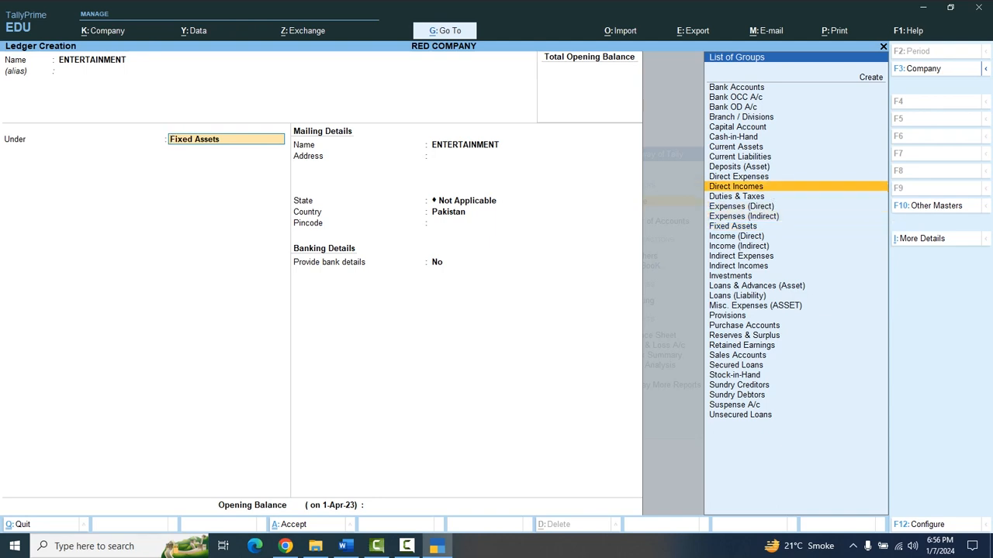
pyautogui.press('Down')
pyautogui.press('Down')
pyautogui.press('Up')
pyautogui.press('Up')
pyautogui.press('Up')
pyautogui.press('Up')
pyautogui.press('Down')
pyautogui.press('Down')
pyautogui.press('Down')
pyautogui.press('Down')
pyautogui.press('Down')
pyautogui.press('Down')
pyautogui.press('Down')
pyautogui.press('Down')
pyautogui.press('Down')
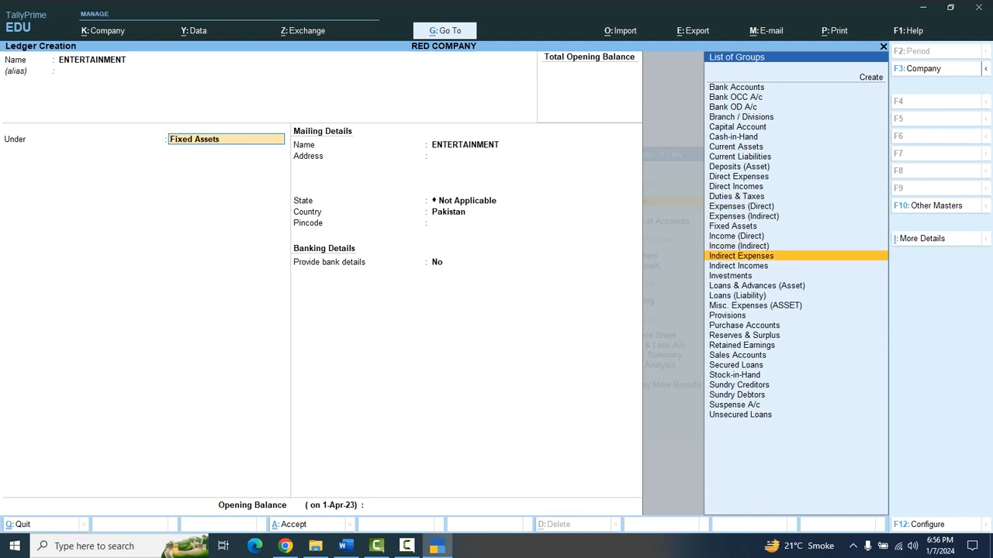
pyautogui.press('Return')
# Step: Keep the ENTERTAINMENT ledger's remaining defaults with no opening balance, save it, and leave ledger creation
pyautogui.press('Return')
pyautogui.press('Return')
pyautogui.press('Return')
pyautogui.press('Return')
pyautogui.press('Return')
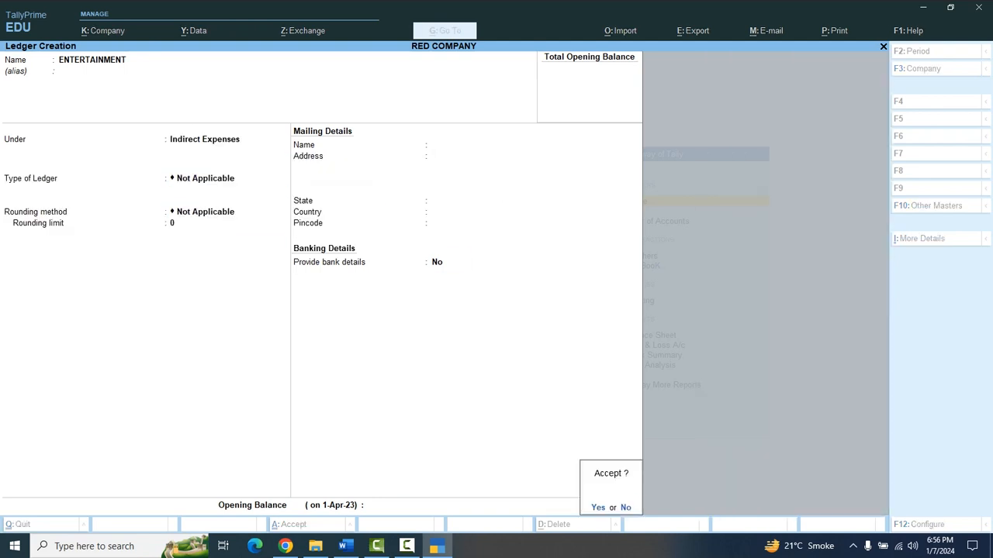
pyautogui.press('y')
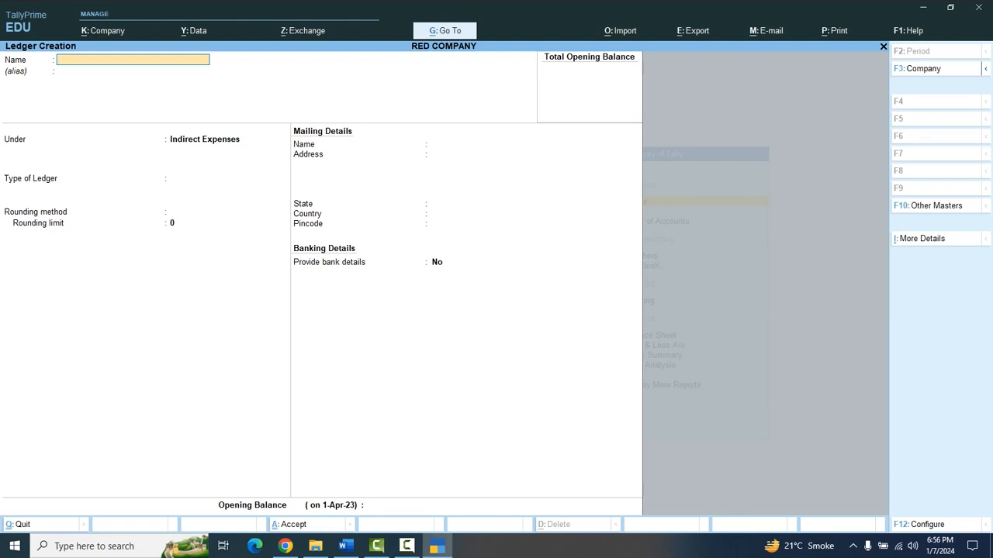
pyautogui.press('Escape')
pyautogui.press('Escape')
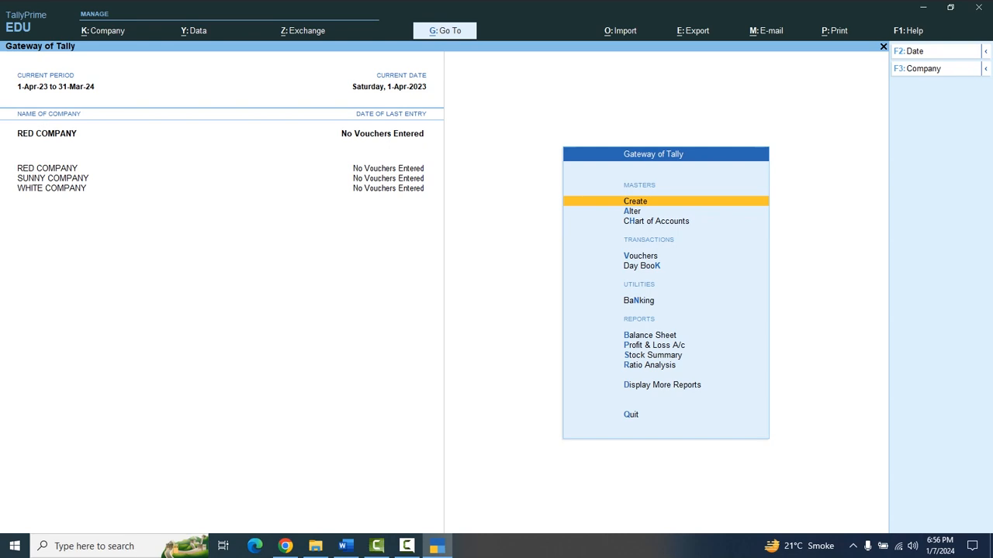
# Step: Look through RED COMPANY's ledgers available for alteration, from CAPITAL to SALE, and return to the Gateway of Tally
pyautogui.press('Down')
pyautogui.press('Return')
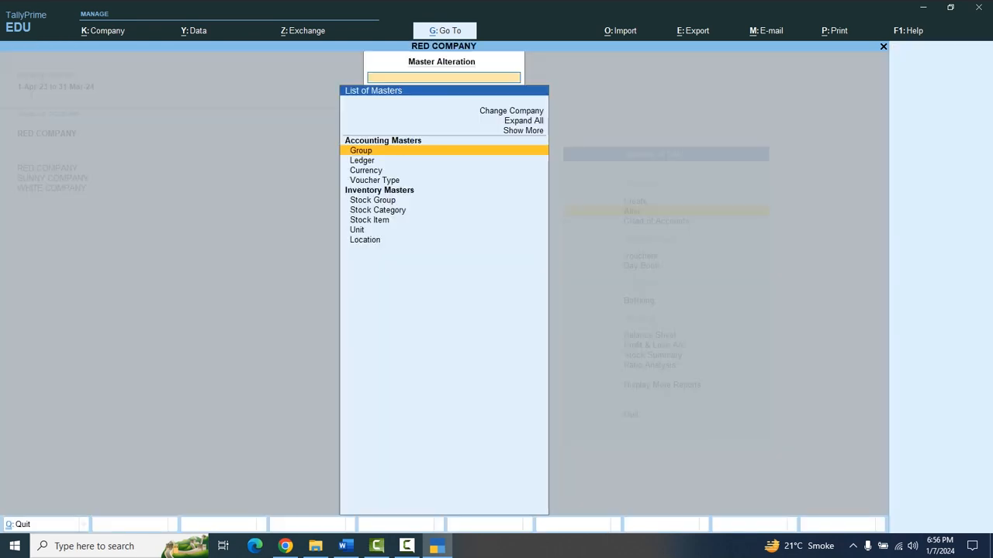
pyautogui.press('Down')
pyautogui.press('Return')
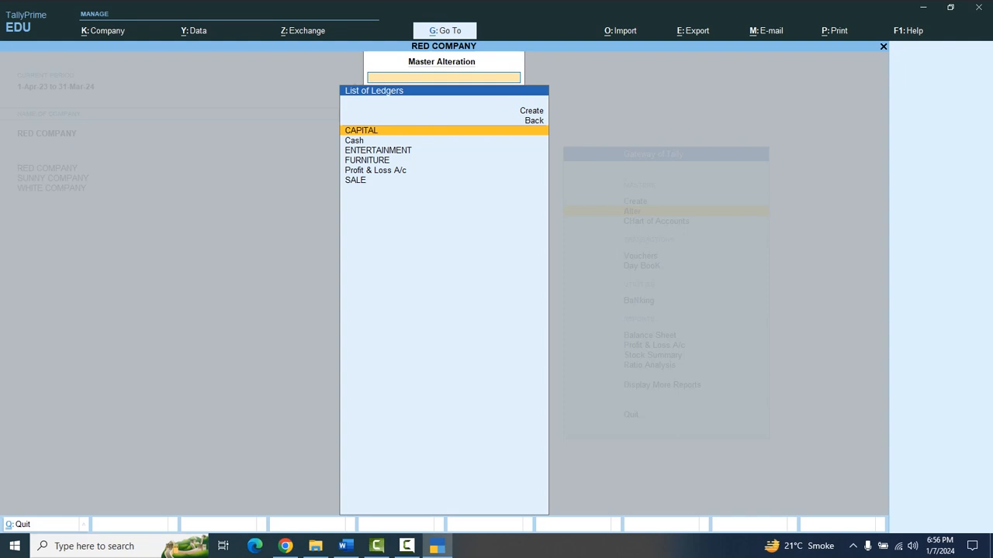
pyautogui.press('Down')
pyautogui.press('Down')
pyautogui.press('Down')
pyautogui.press('Down')
pyautogui.press('Down')
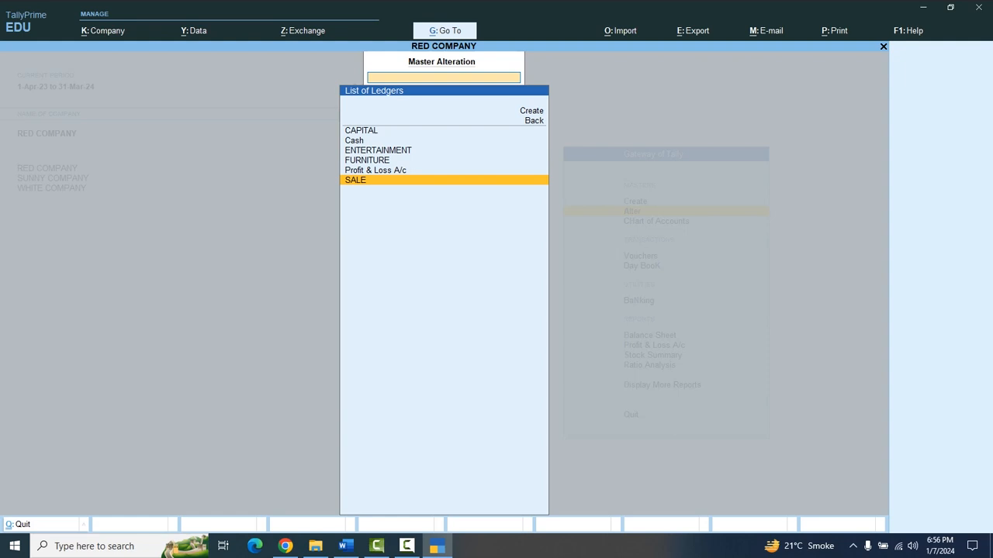
pyautogui.press('Escape')
pyautogui.press('Escape')
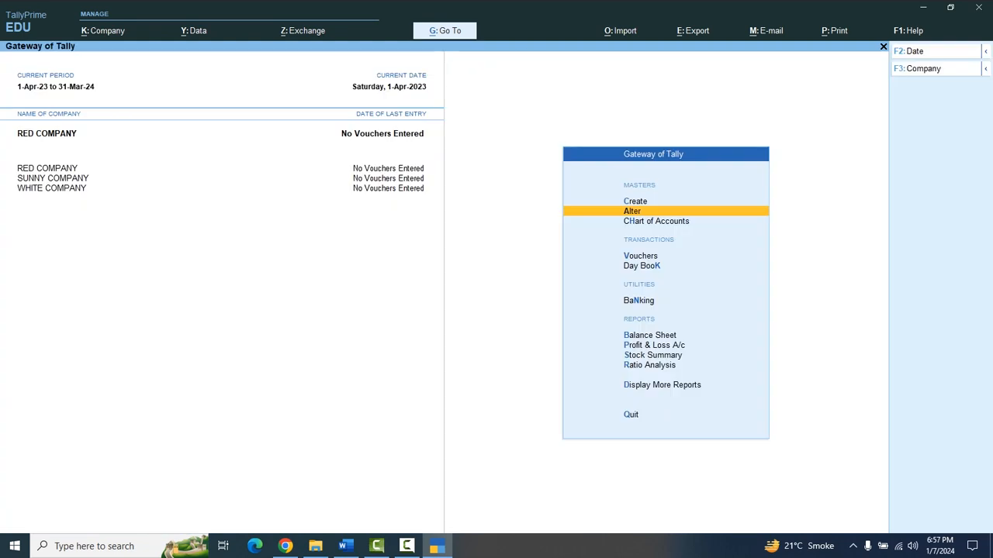
# Step: View the Ledgers list in the Chart of Accounts to see each ledger's group, and return to the Gateway of Tally
pyautogui.press('Up')
pyautogui.press('Down')
pyautogui.press('Down')
pyautogui.press('Return')
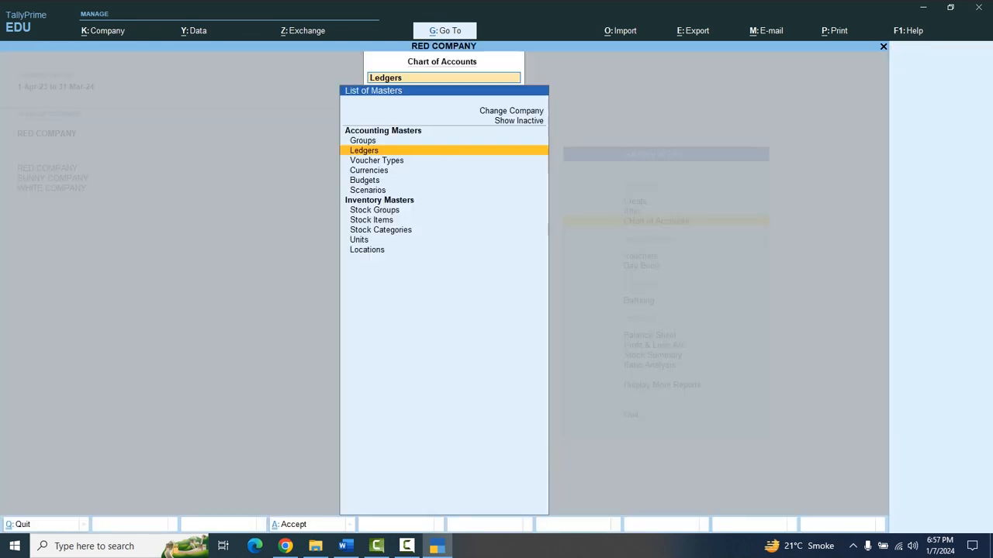
pyautogui.press('Return')
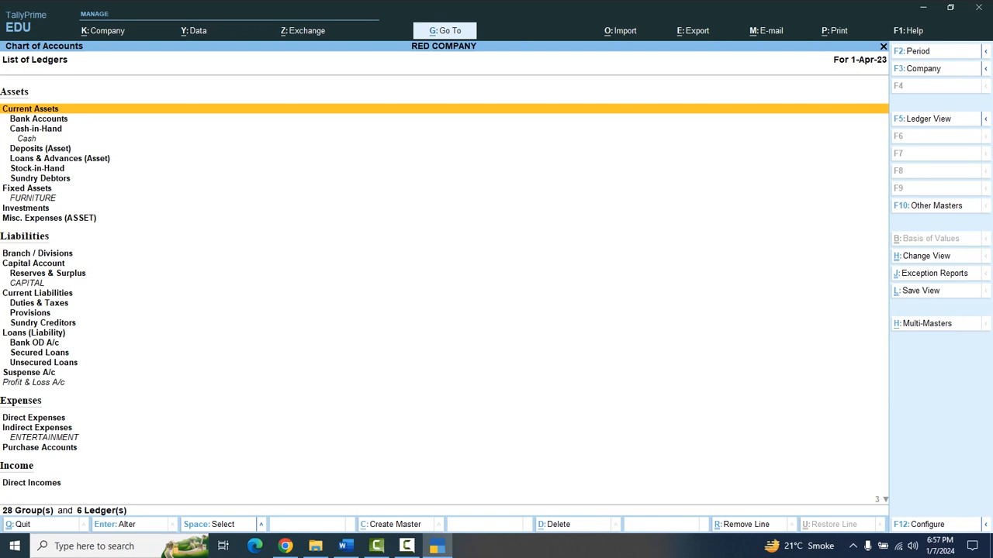
pyautogui.press('Escape')
pyautogui.press('Escape')
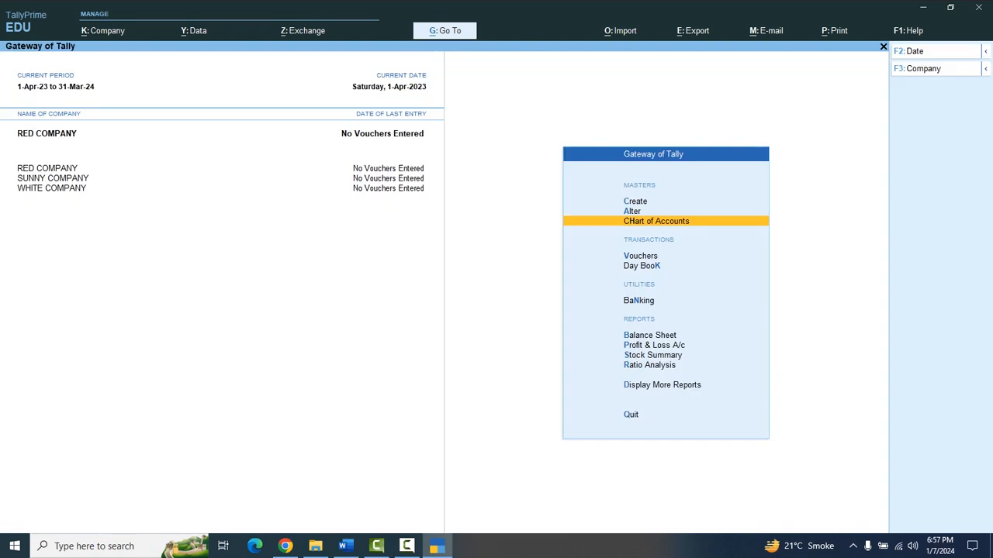
# Step: Review the list of alterable ledgers again, including its Create option, and leave without opening any ledger
pyautogui.press('Up')
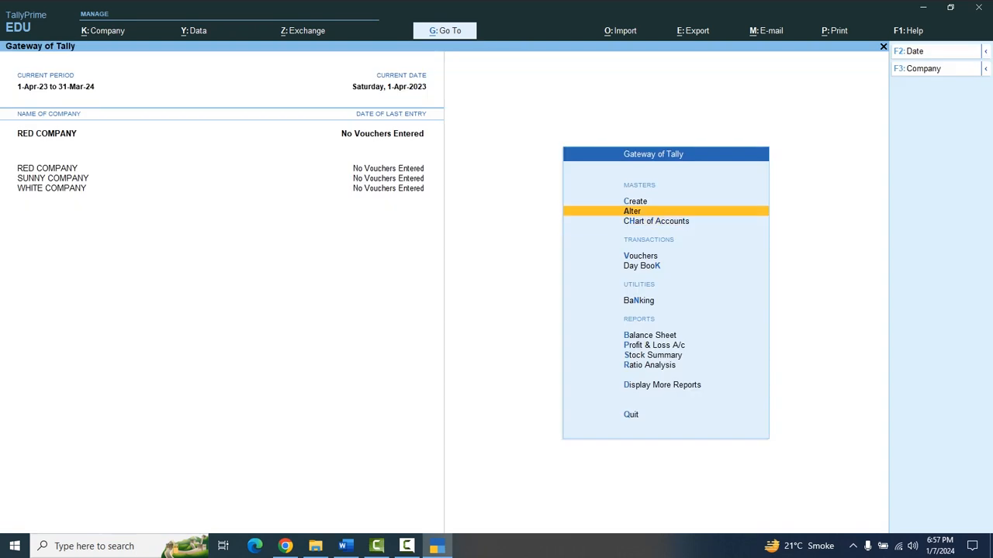
pyautogui.press('Return')
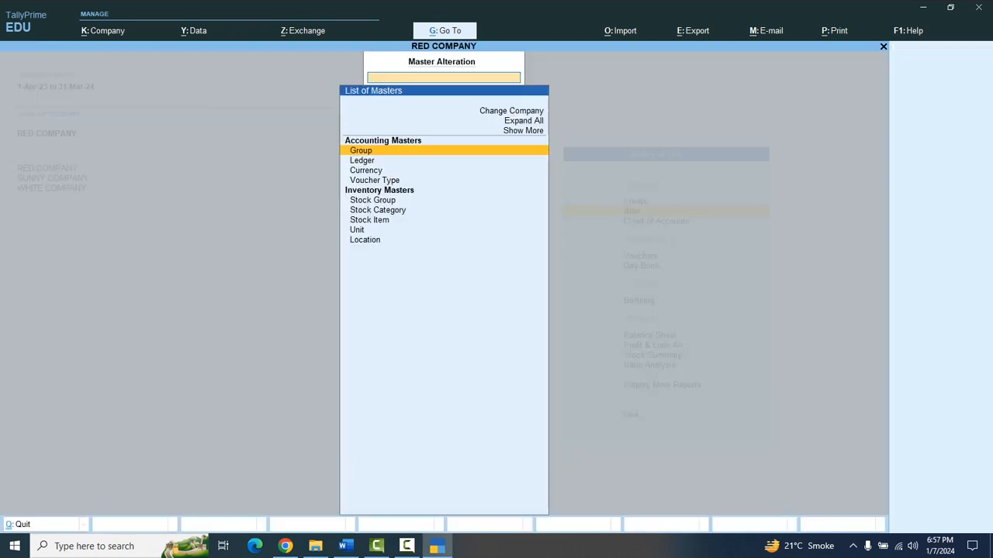
pyautogui.press('Down')
pyautogui.press('Return')
pyautogui.press('Up')
pyautogui.press('Up')
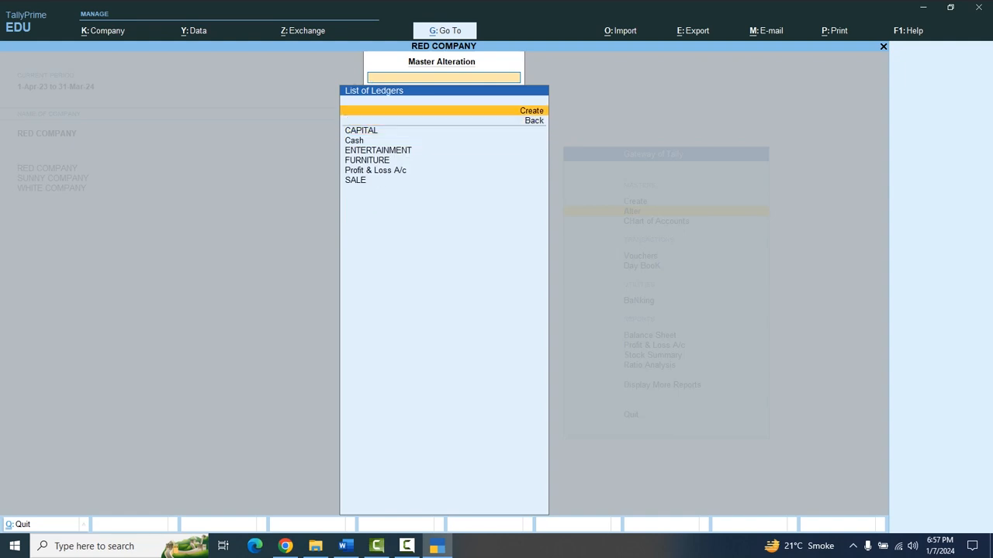
pyautogui.press('Down')
pyautogui.press('Down')
pyautogui.press('Down')
pyautogui.press('Down')
pyautogui.press('Down')
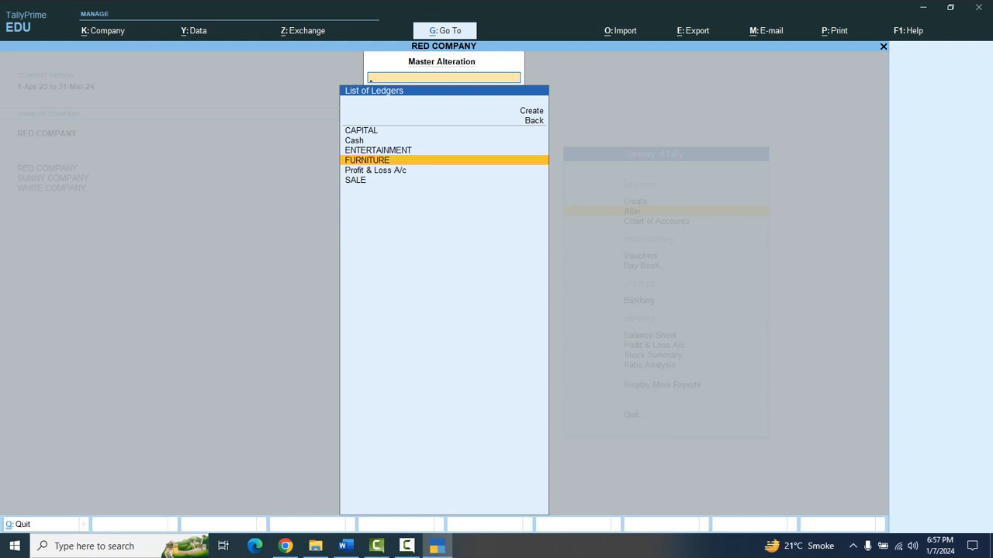
pyautogui.press('Up')
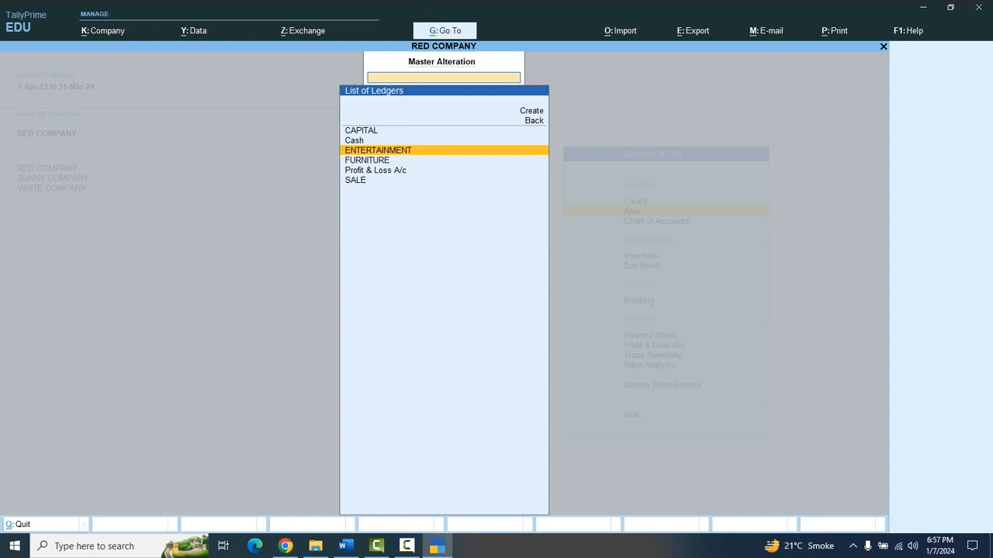
pyautogui.press('Escape')
pyautogui.press('Escape')
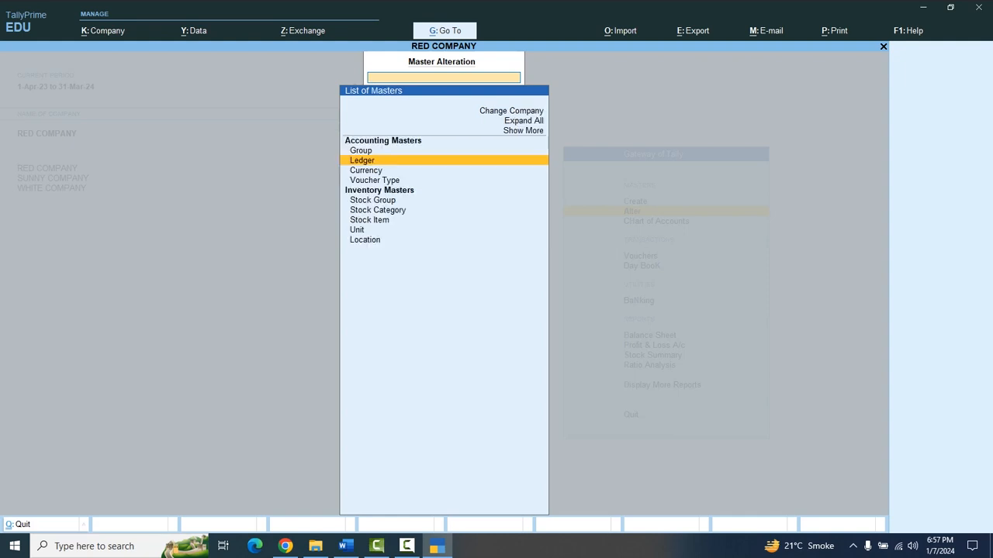
# Step: Open the ENTERTAINMENT ledger of RED COMPANY for alteration
pyautogui.press('Up')
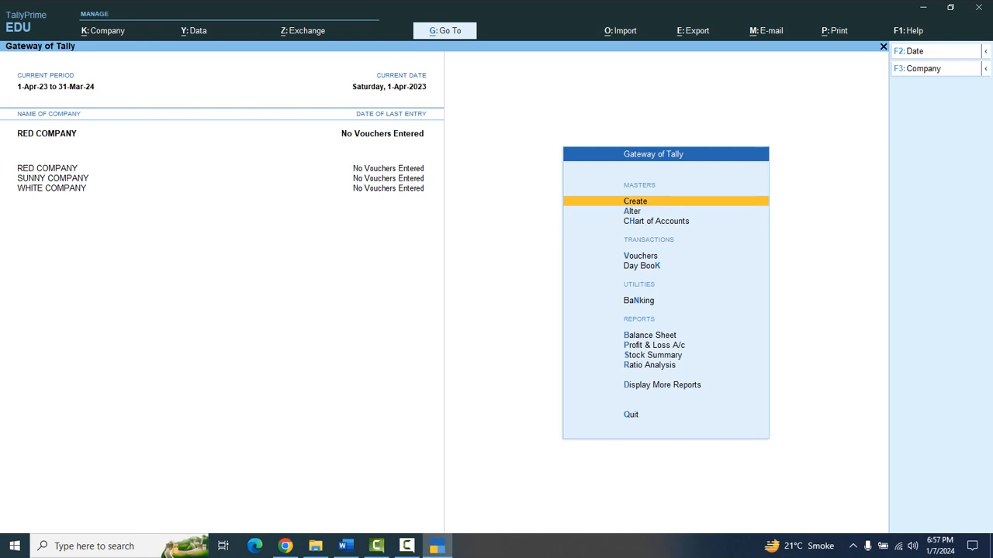
pyautogui.press('Down')
pyautogui.press('Return')
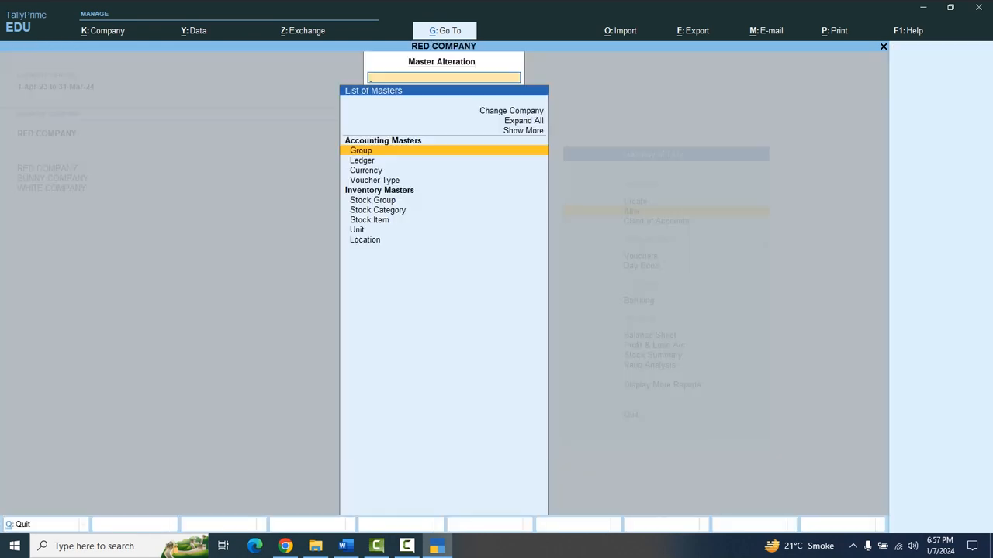
pyautogui.press('Down')
pyautogui.press('Return')
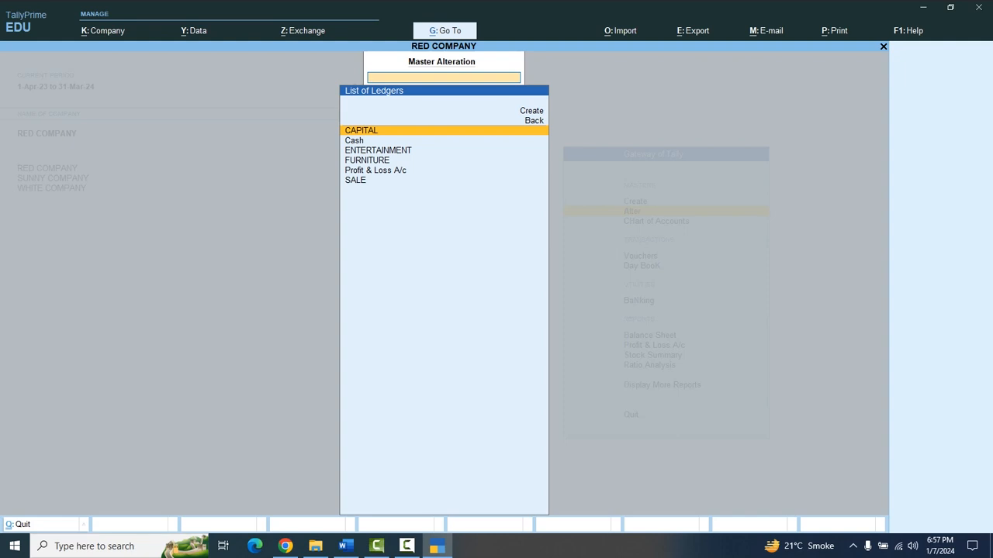
pyautogui.press('Down')
pyautogui.press('Down')
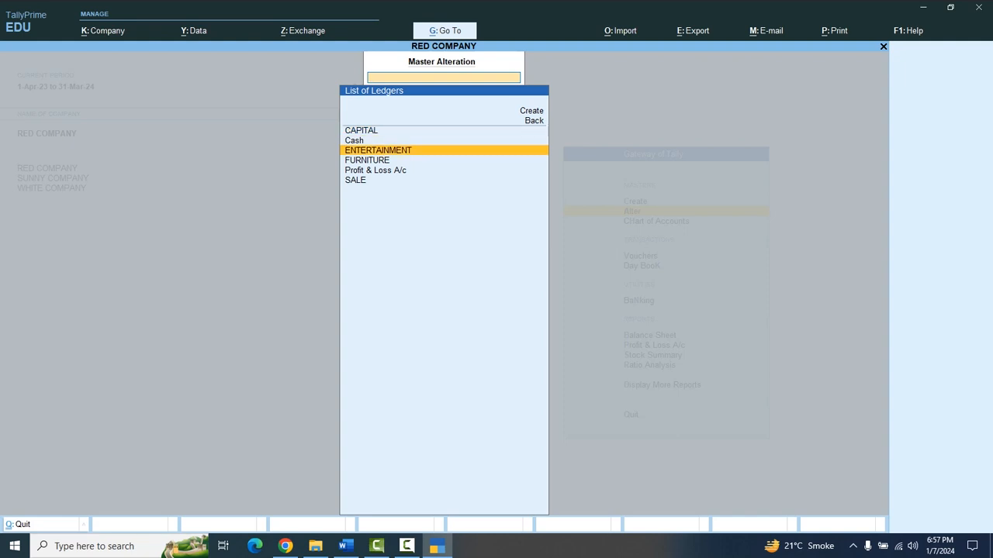
pyautogui.press('Return')
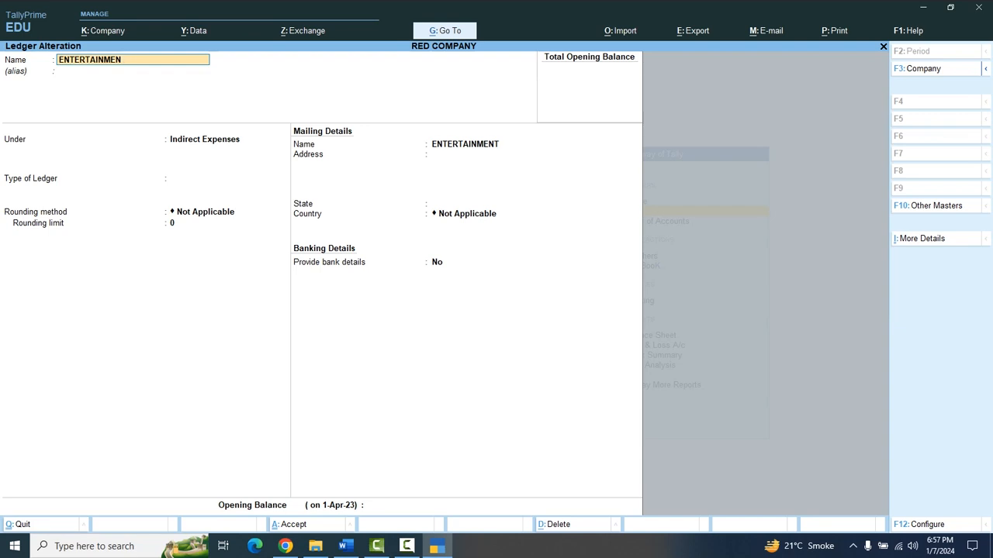
# Step: Rename the ENTERTAINMENT ledger as POSTAGE, leaving its alias blank
pyautogui.press('BackSpace')
pyautogui.press('BackSpace')
pyautogui.press('BackSpace')
pyautogui.press('BackSpace')
pyautogui.press('BackSpace')
pyautogui.press('BackSpace')
pyautogui.press('BackSpace')
pyautogui.press('BackSpace')
pyautogui.press('BackSpace')
pyautogui.press('BackSpace')
pyautogui.press('BackSpace')
pyautogui.press('BackSpace')
pyautogui.write('POSTAGE')
pyautogui.press('Return')
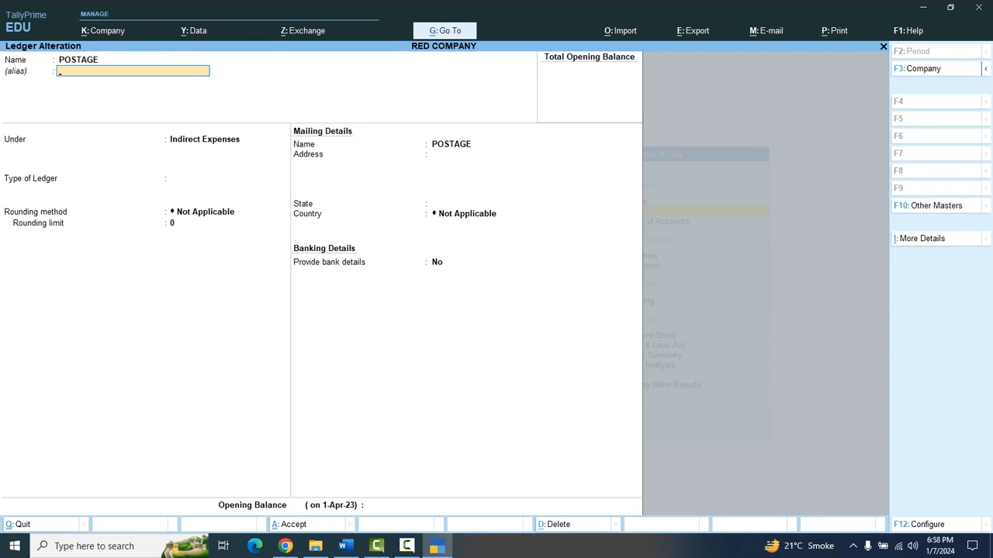
pyautogui.press('Return')
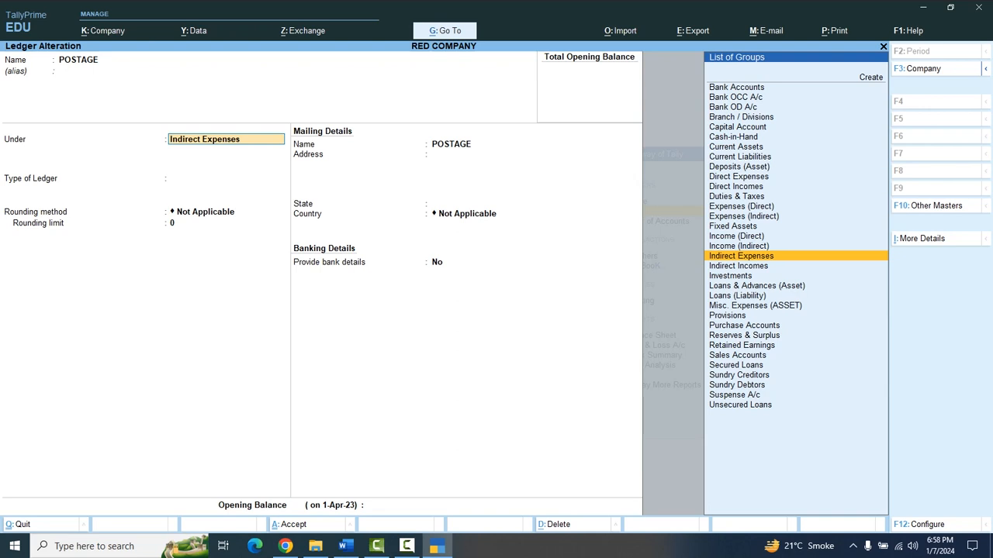
# Step: Keep POSTAGE under the Indirect Expenses group, leave the opening balance blank, and save the altered ledger
pyautogui.press('Down')
pyautogui.press('Down')
pyautogui.press('Down')
pyautogui.press('Down')
pyautogui.press('Up')
pyautogui.press('Up')
pyautogui.press('Up')
pyautogui.press('Up')
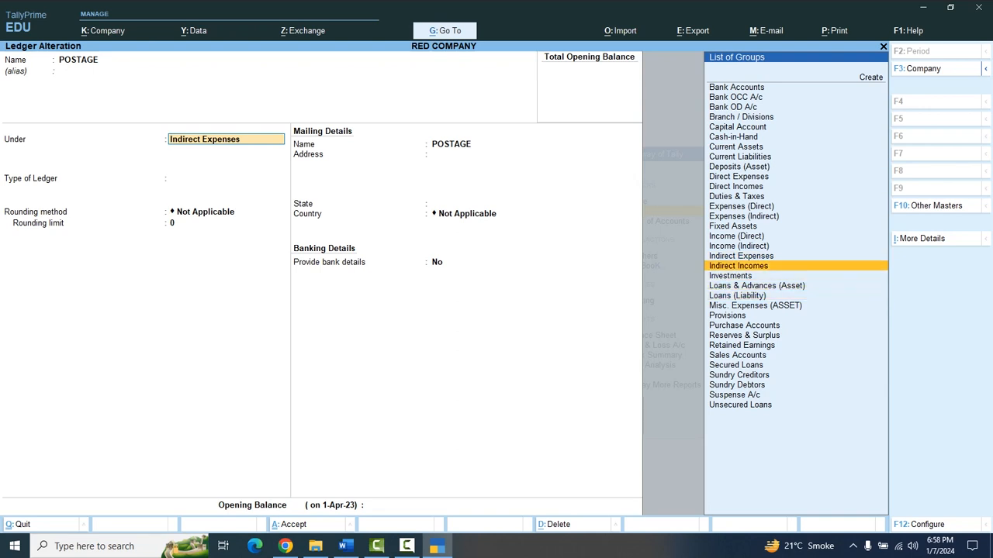
pyautogui.press('Return')
pyautogui.press('Return')
pyautogui.press('Return')
pyautogui.press('Return')
pyautogui.press('Return')
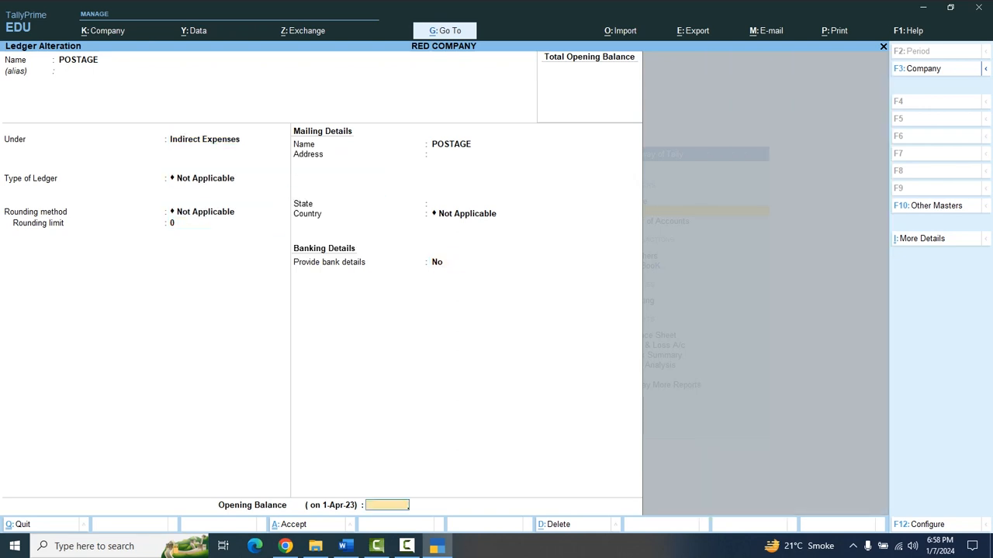
pyautogui.press('Return')
pyautogui.press('Return')
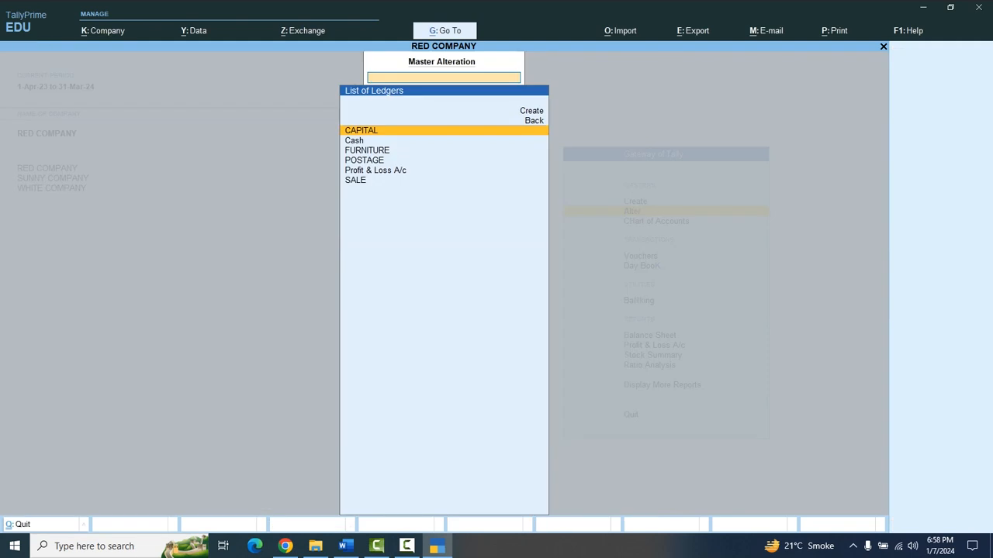
# Step: Open the FURNITURE ledger for alteration and rename it as MACHINERY AND EQUIPMENT, with no alias
pyautogui.press('Down')
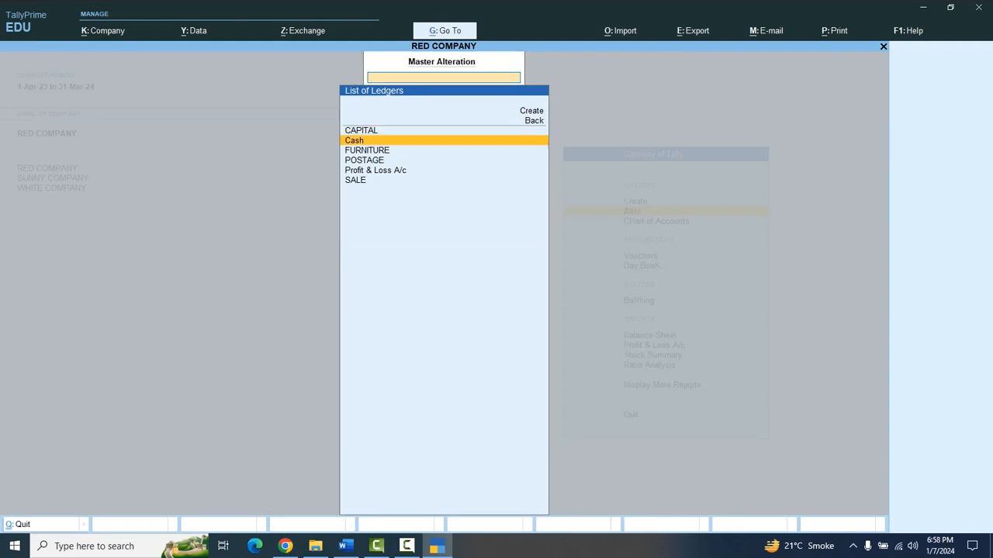
pyautogui.press('Down')
pyautogui.press('Down')
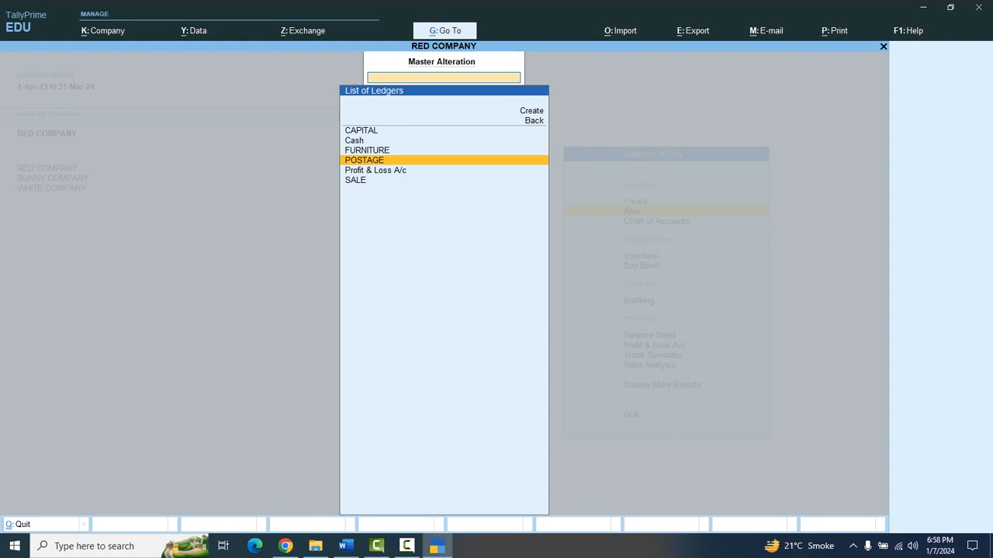
pyautogui.press('Up')
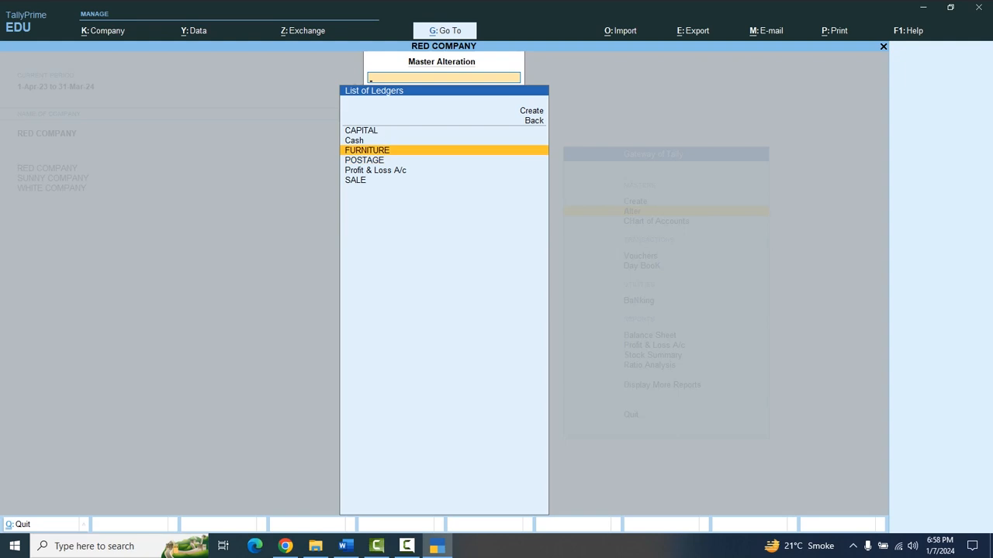
pyautogui.press('Return')
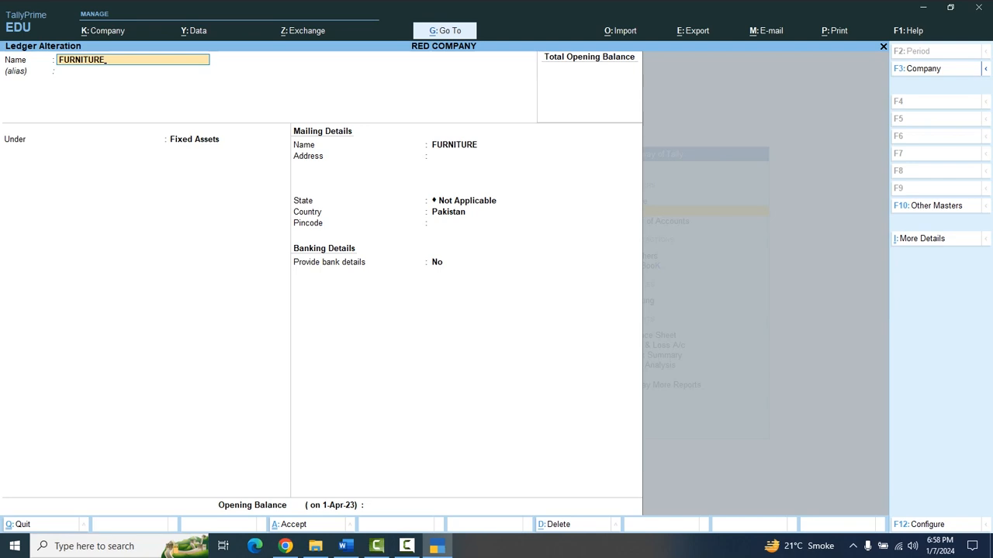
pyautogui.press('BackSpace')
pyautogui.press('BackSpace')
pyautogui.press('BackSpace')
pyautogui.press('BackSpace')
pyautogui.press('BackSpace')
pyautogui.press('BackSpace')
pyautogui.press('BackSpace')
pyautogui.press('BackSpace')
pyautogui.write('MACHINERY AND EQUI')
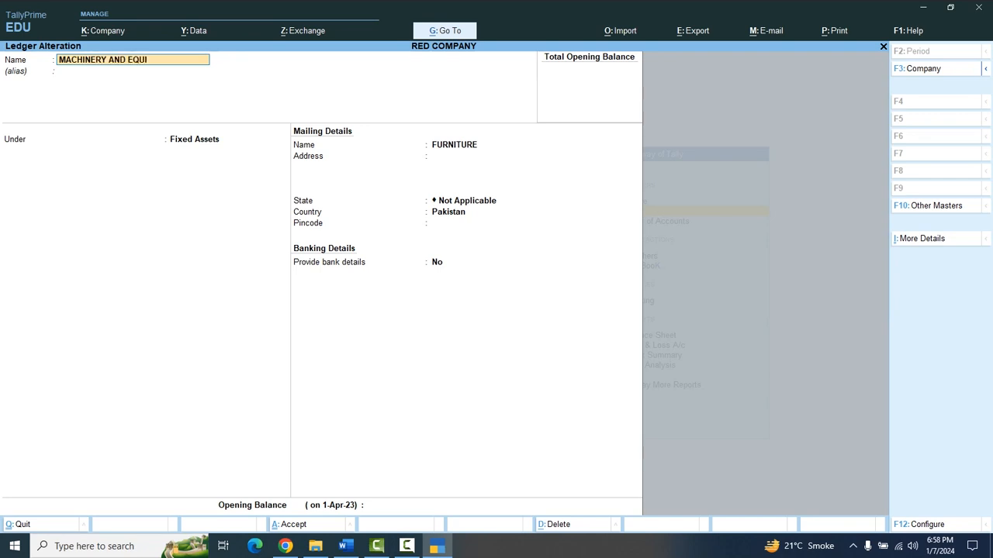
pyautogui.write('PMEN')
pyautogui.press('Return')
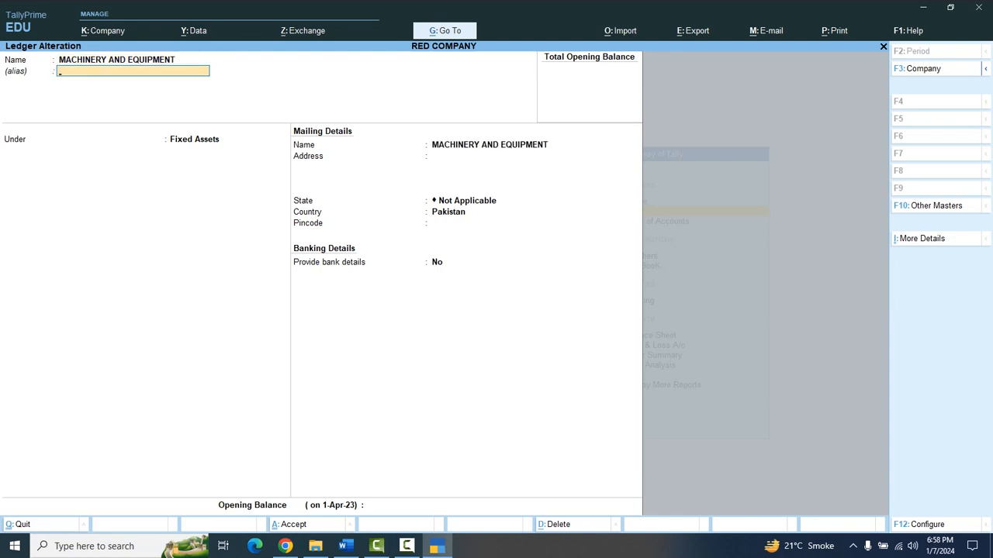
pyautogui.press('Return')
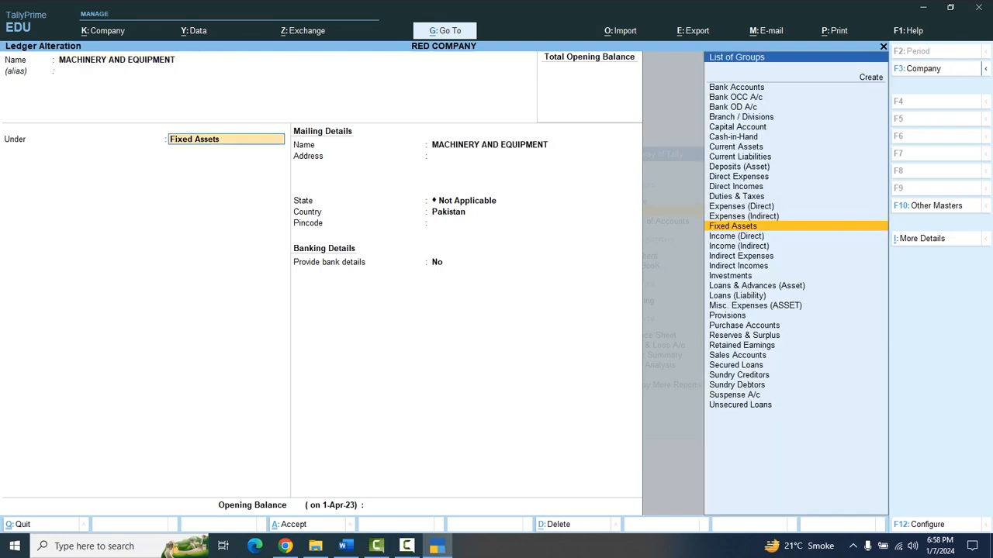
# Step: Keep MACHINERY AND EQUIPMENT under Fixed Assets, leave the remaining details as they are, and save the altered ledger
pyautogui.press('Down')
pyautogui.press('Down')
pyautogui.press('Down')
pyautogui.press('Down')
pyautogui.press('Up')
pyautogui.press('Up')
pyautogui.press('Up')
pyautogui.press('Up')
pyautogui.press('Return')
pyautogui.press('Return')
pyautogui.press('Return')
pyautogui.press('Return')
pyautogui.press('Return')
pyautogui.press('Return')
pyautogui.press('Return')
pyautogui.press('Return')
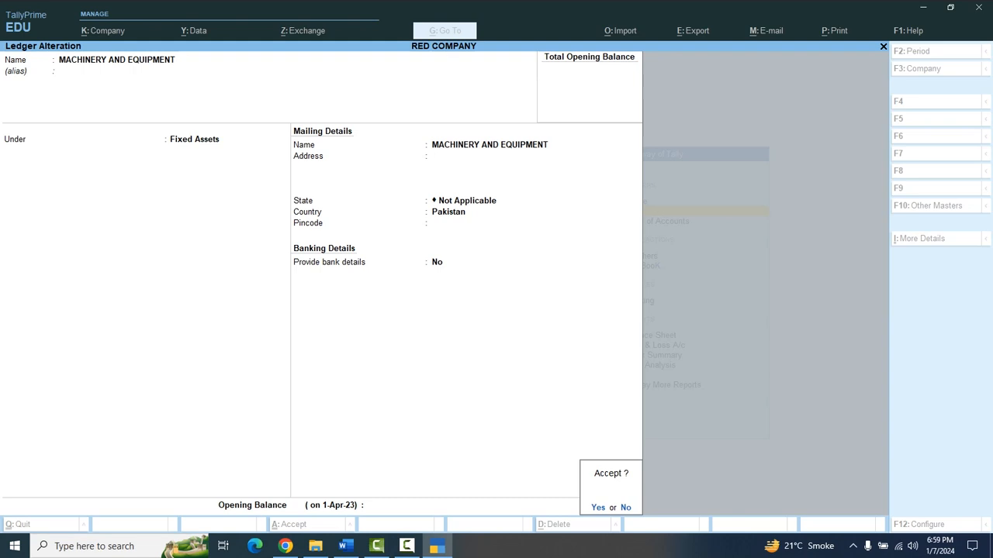
pyautogui.press('Return')
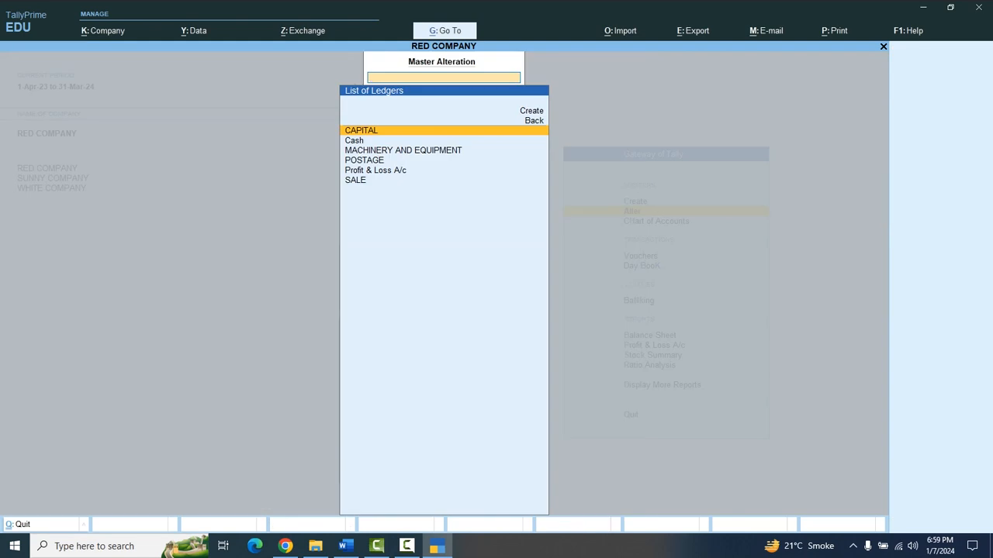
# Step: Check the renamed ledgers in RED COMPANY's list of alterable ledgers and return to the Gateway of Tally
pyautogui.press('Down')
pyautogui.press('Down')
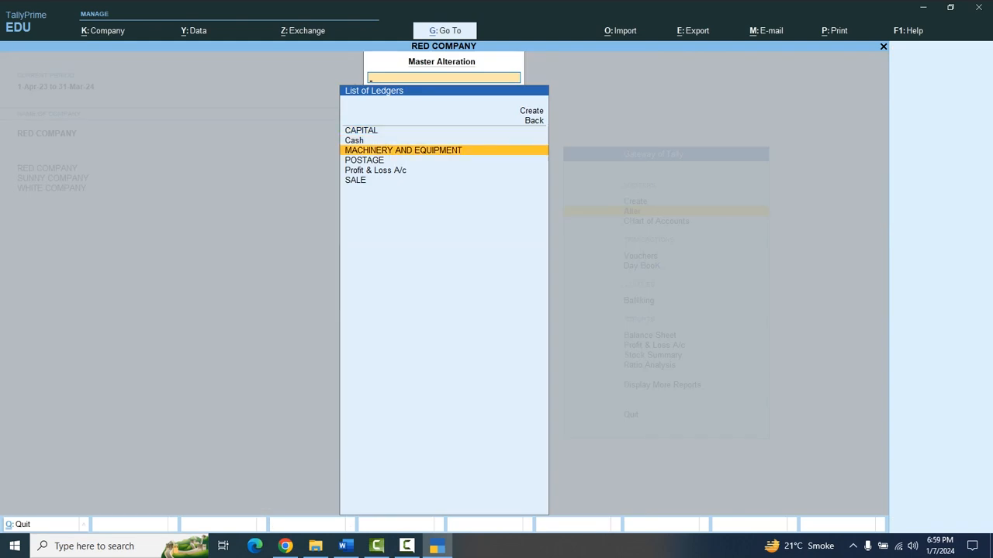
pyautogui.press('Down')
pyautogui.press('Down')
pyautogui.press('Down')
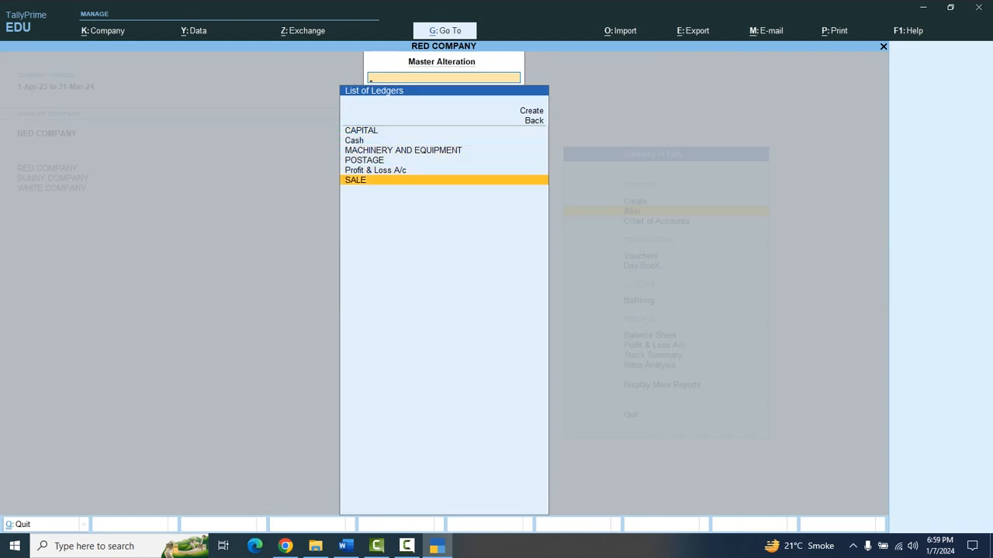
pyautogui.press('Up')
pyautogui.press('Up')
pyautogui.press('Up')
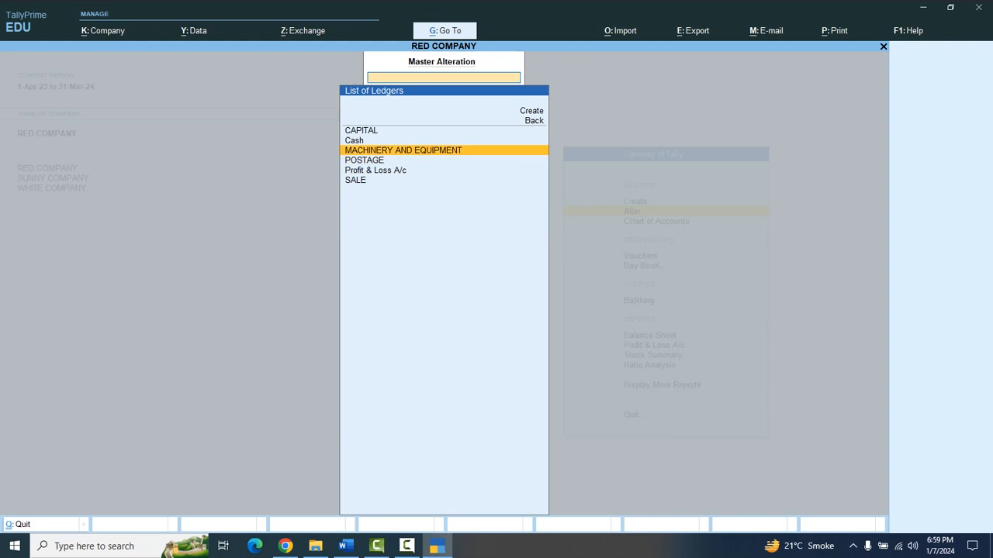
pyautogui.press('Down')
pyautogui.press('Down')
pyautogui.press('Down')
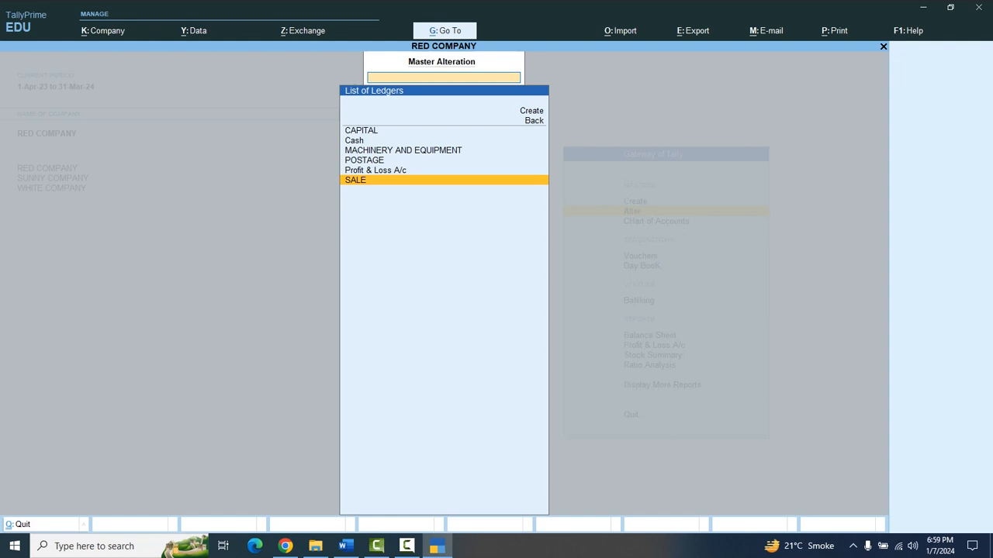
pyautogui.press('BackSpace')
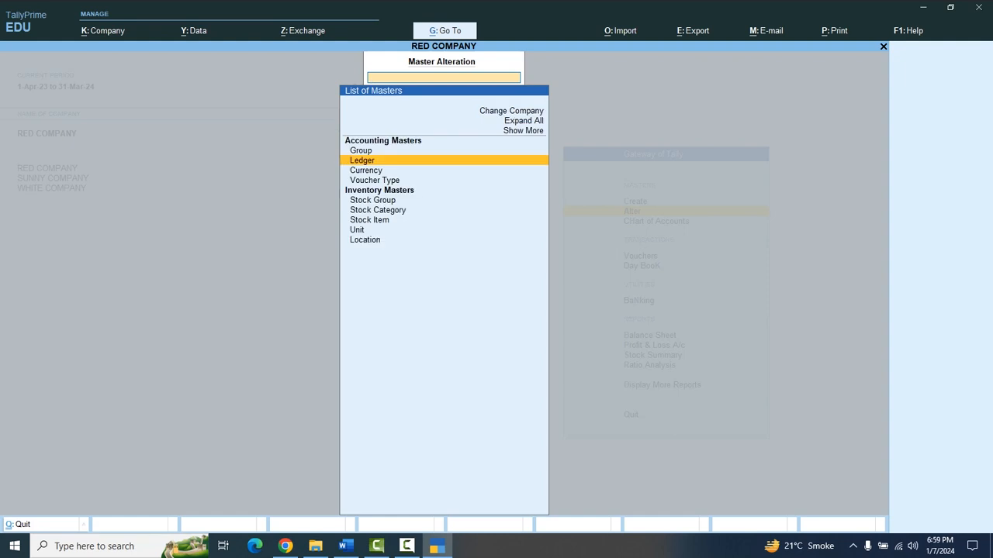
pyautogui.press('Escape')
pyautogui.press('Up')
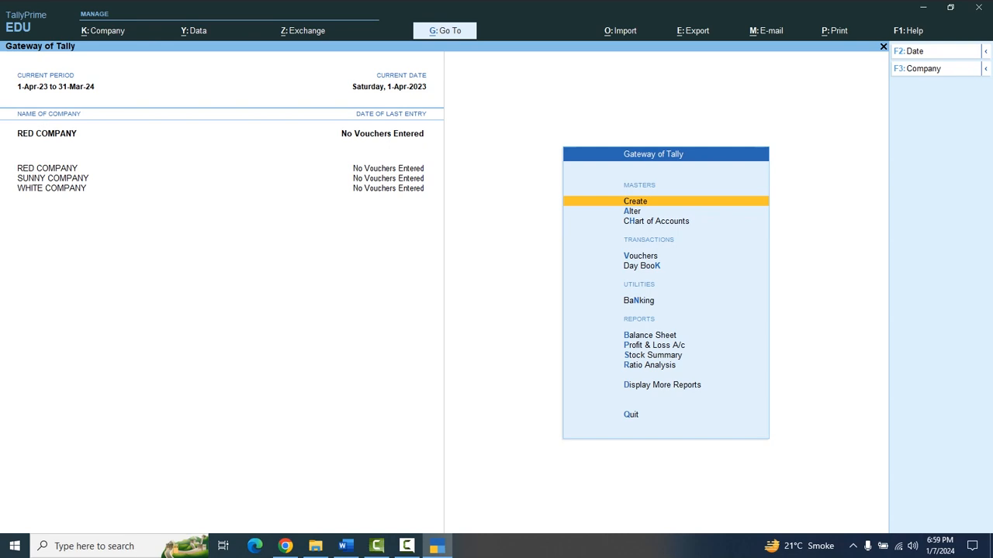
# Step: Open the SALE ledger of RED COMPANY for alteration and delete it
pyautogui.press('Down')
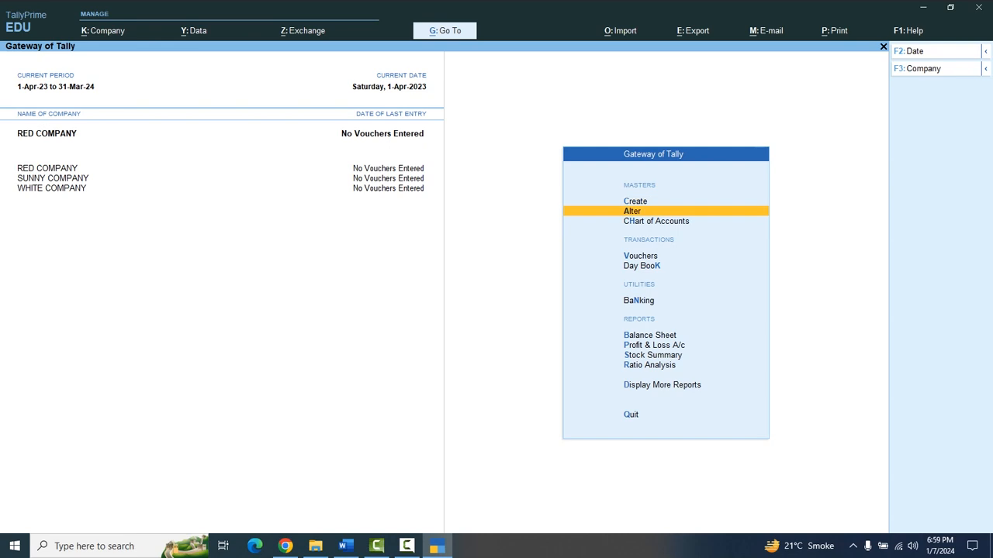
pyautogui.press('Return')
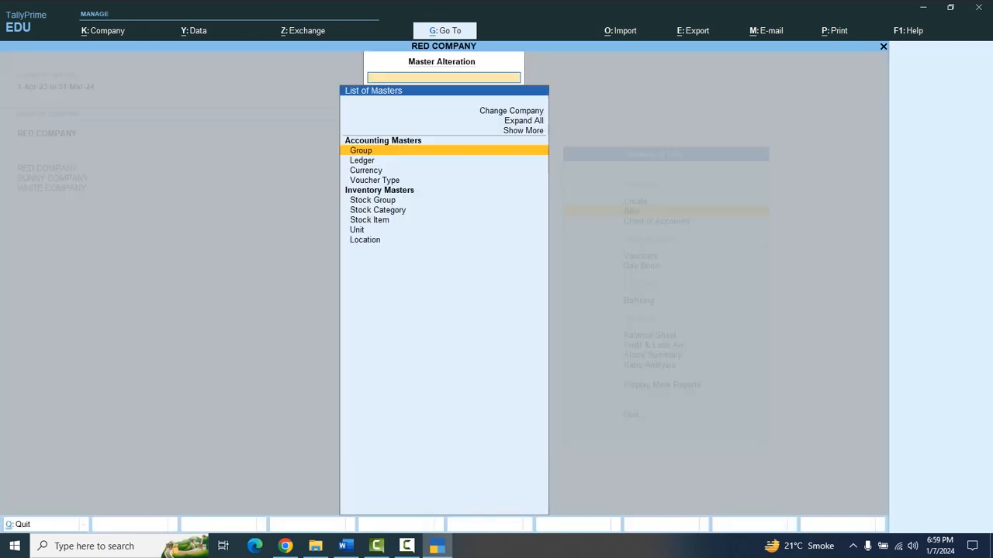
pyautogui.press('Down')
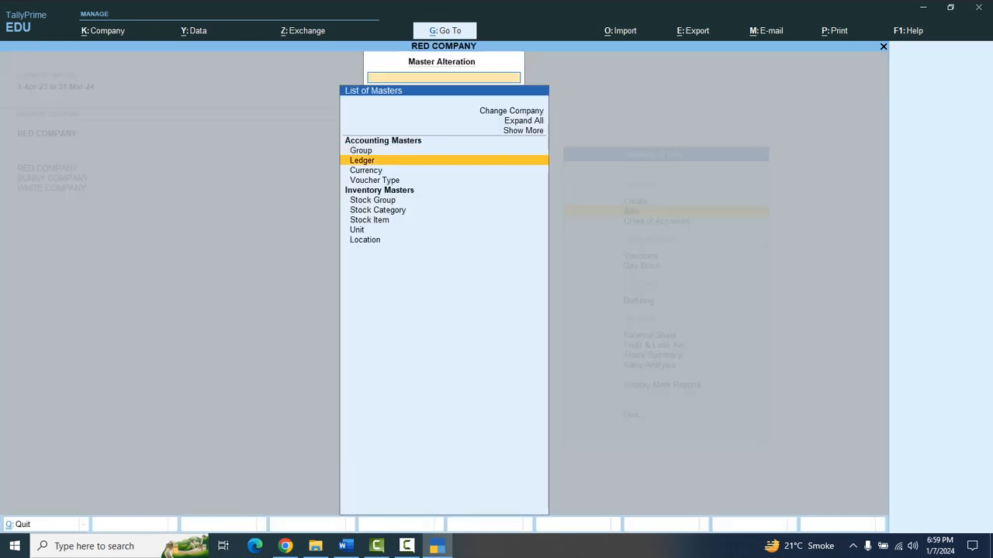
pyautogui.press('Return')
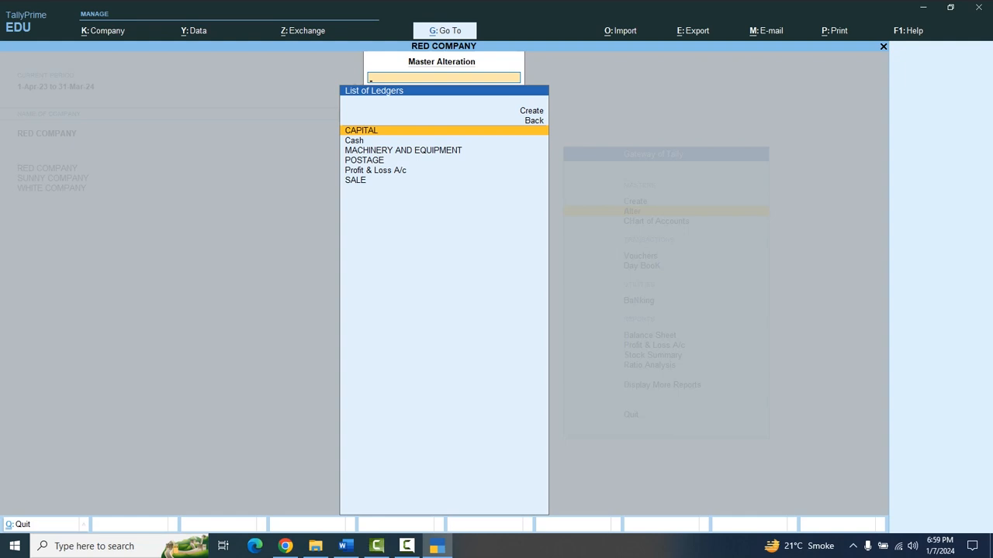
pyautogui.press('Down')
pyautogui.press('Down')
pyautogui.press('Down')
pyautogui.press('Down')
pyautogui.press('Down')
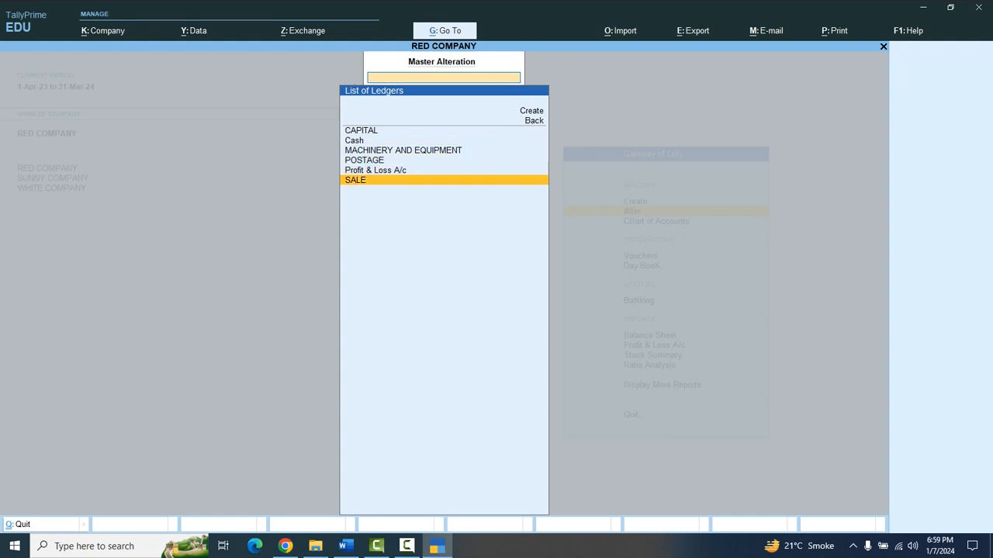
pyautogui.press('Return')
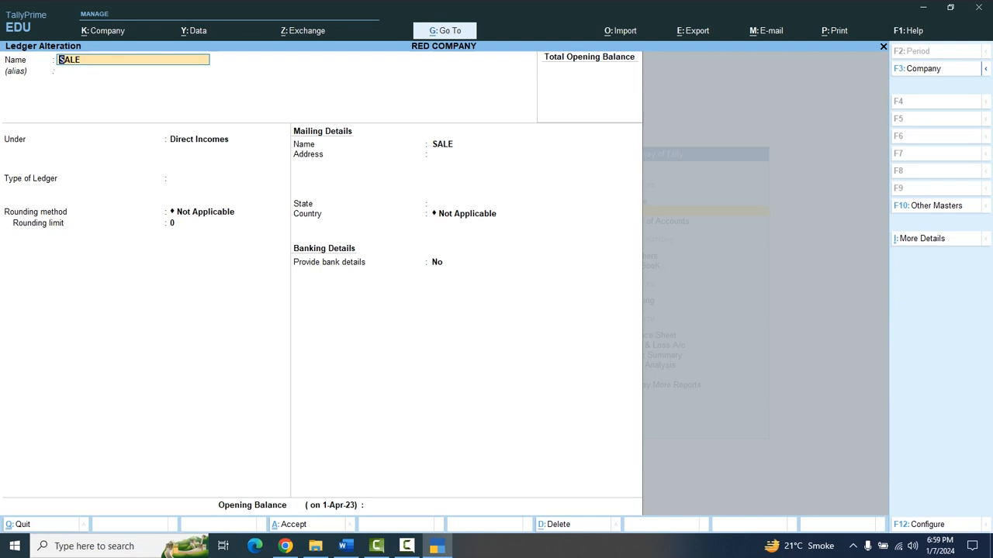
pyautogui.press('alt')
pyautogui.hotkey('alt', 'd')
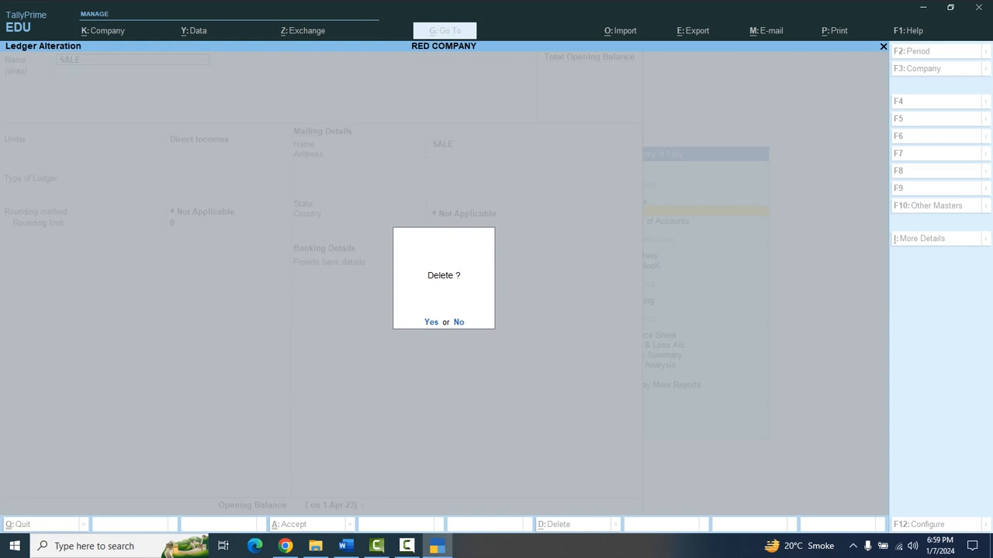
pyautogui.press('y')
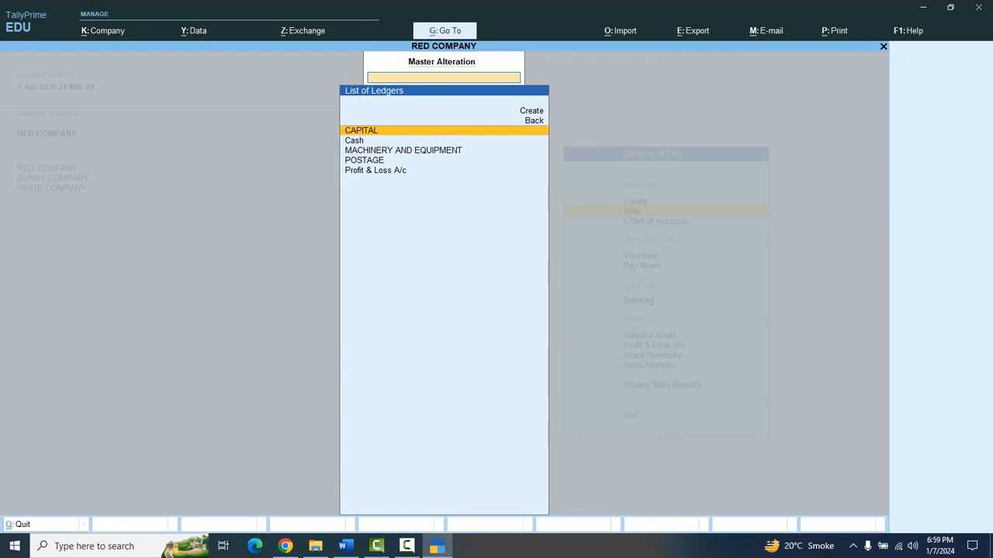
# Step: Check the ledgers that remain in RED COMPANY and go back to the Gateway of Tally
pyautogui.press('Down')
pyautogui.press('Down')
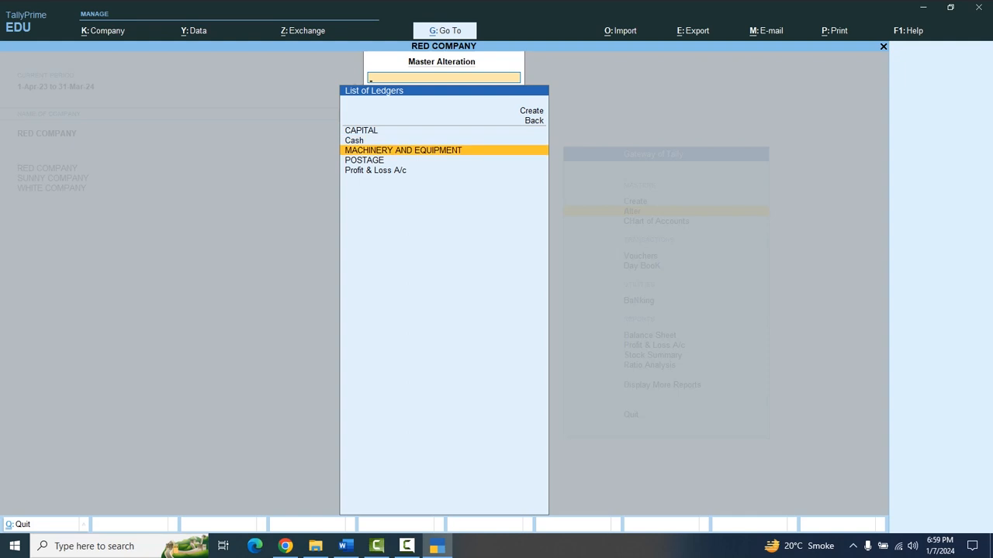
pyautogui.press('Escape')
pyautogui.press('Escape')
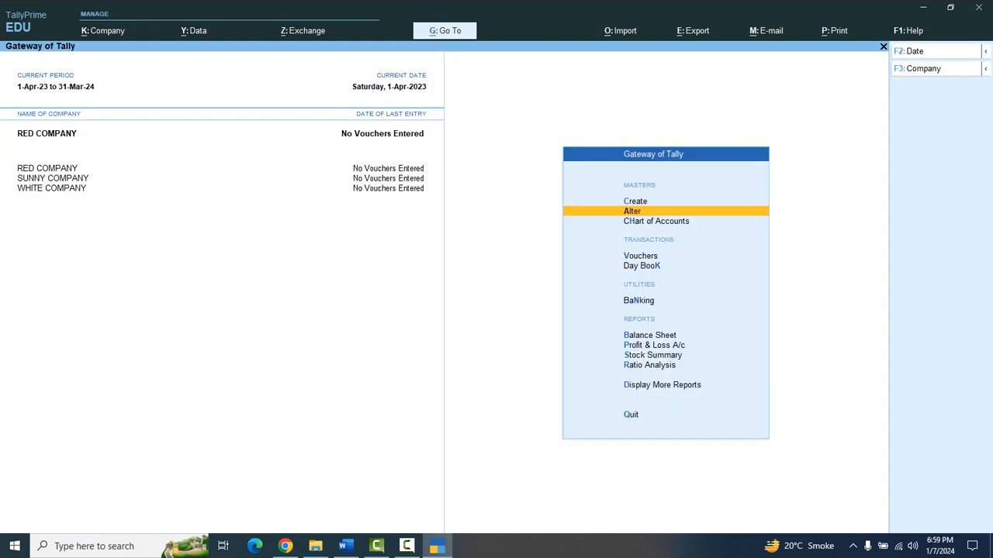
pyautogui.press('Up')
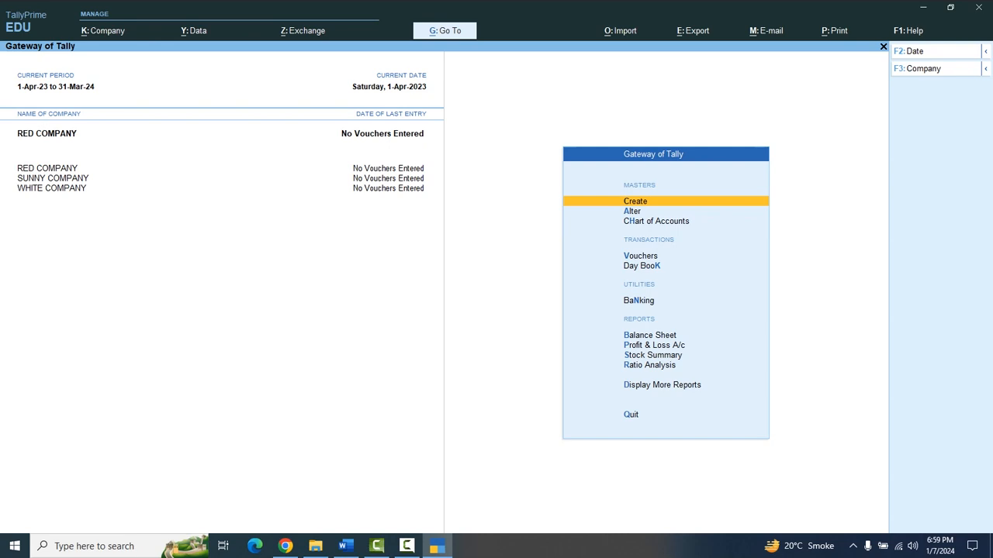
# Step: Open the MACHINERY AND EQUIPMENT ledger of RED COMPANY for alteration and delete it
pyautogui.press('Down')
pyautogui.press('Return')
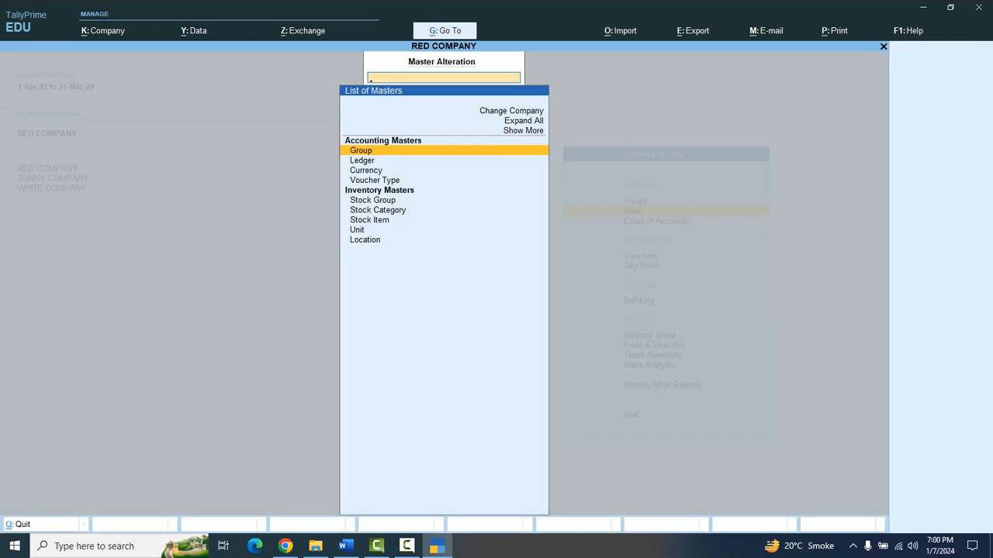
pyautogui.press('Down')
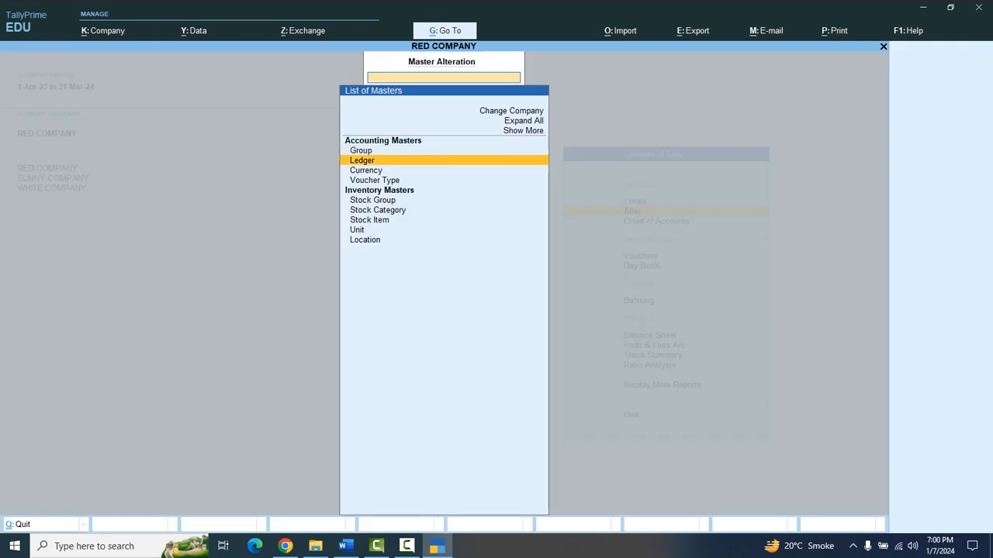
pyautogui.press('Return')
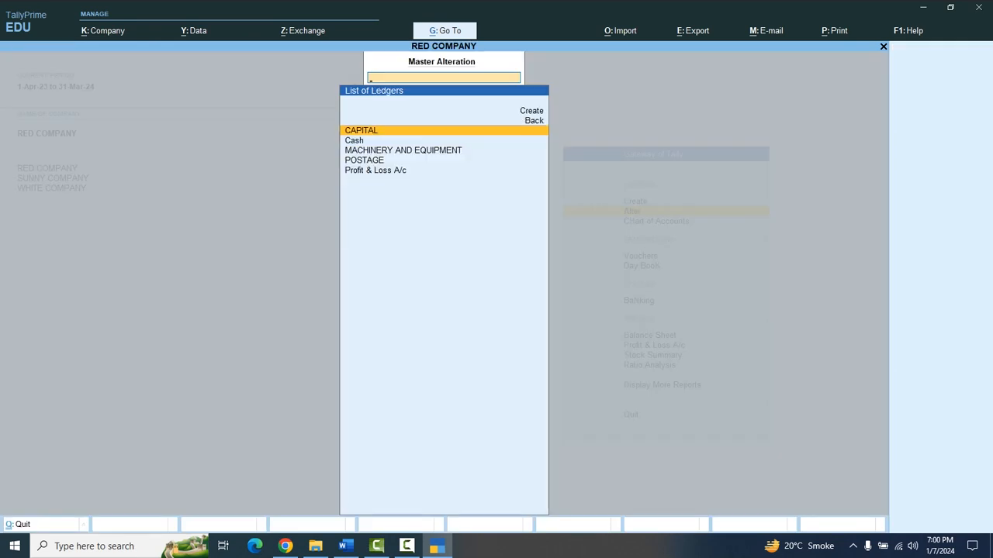
pyautogui.press('Down')
pyautogui.press('Down')
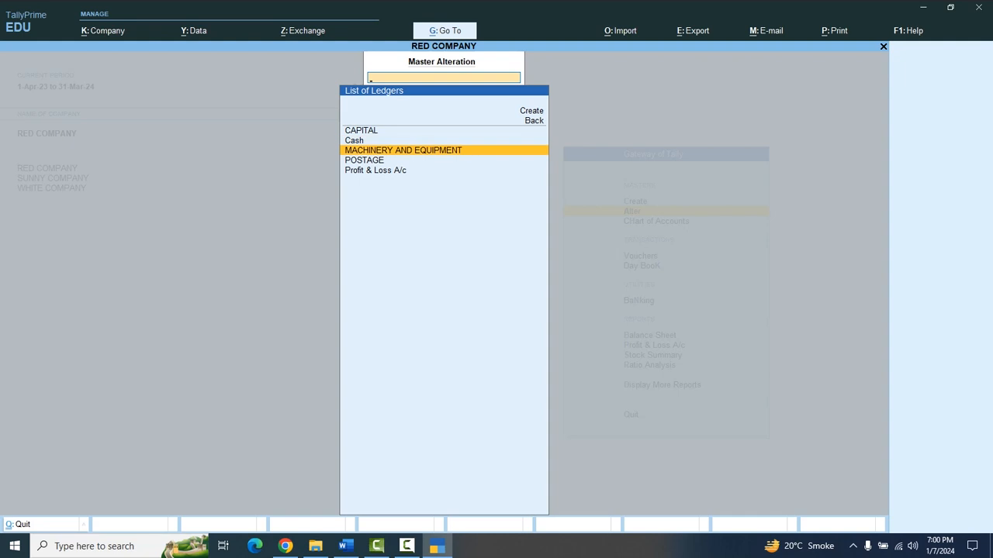
pyautogui.press('Return')
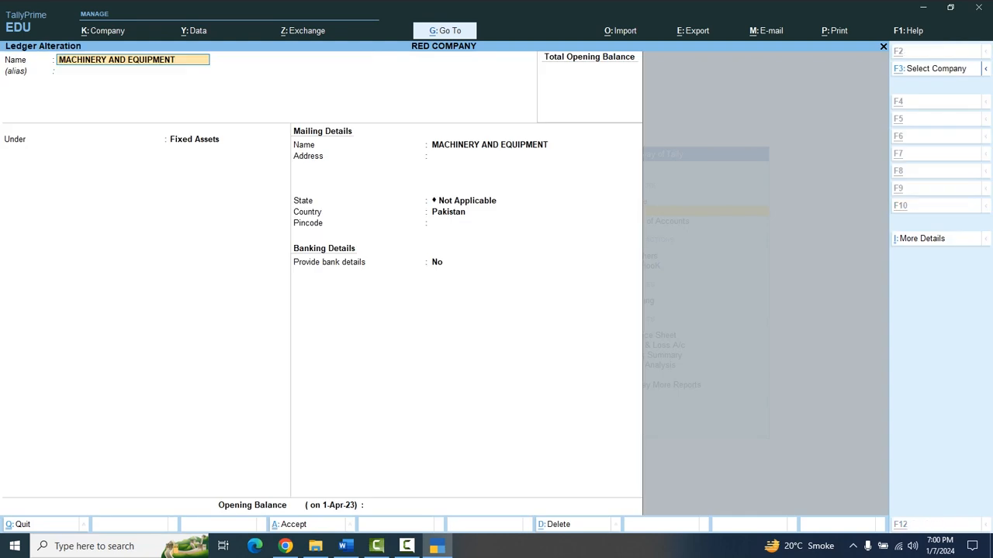
pyautogui.hotkey('alt', 'd')
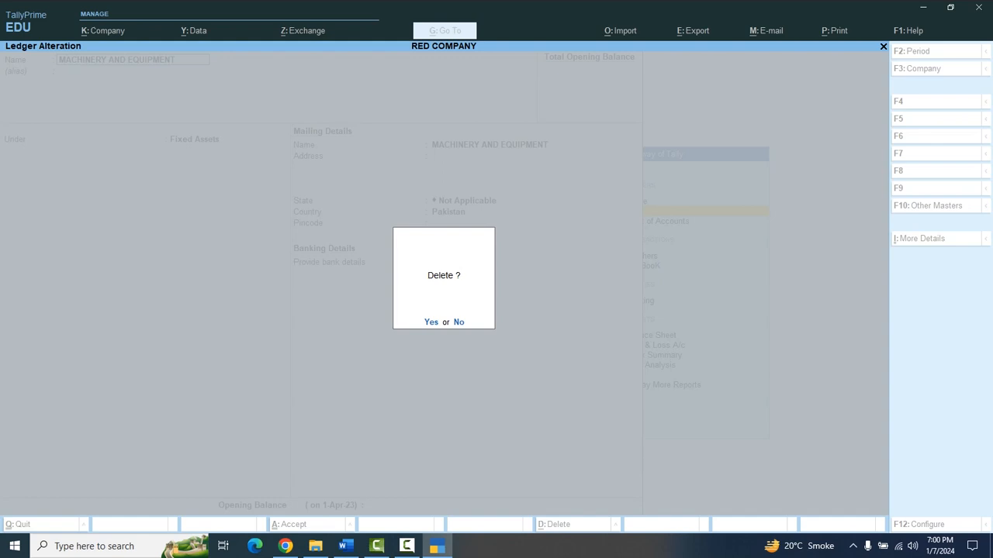
pyautogui.press('y')
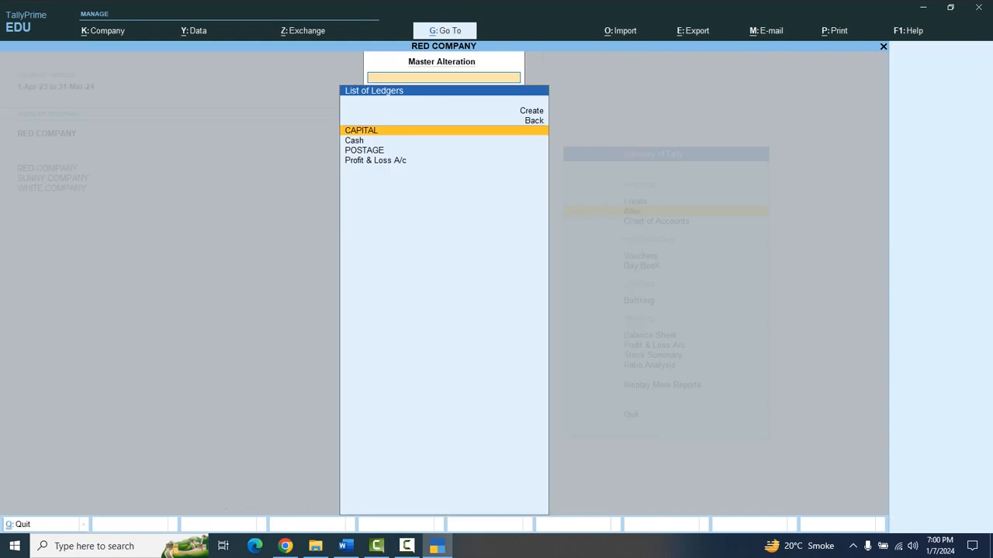
# Step: Look through RED COMPANY's remaining ledgers and return to the Gateway of Tally
pyautogui.press('Down')
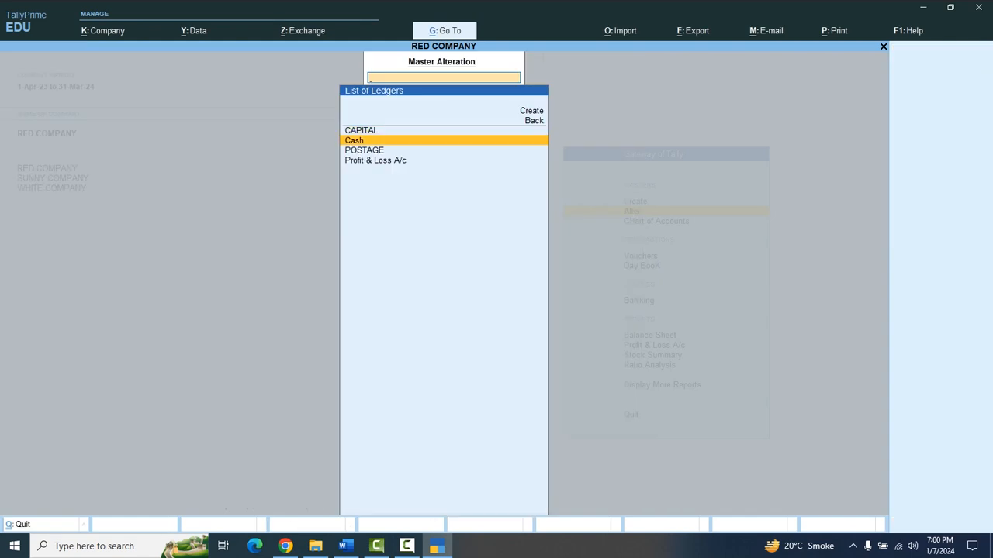
pyautogui.press('Down')
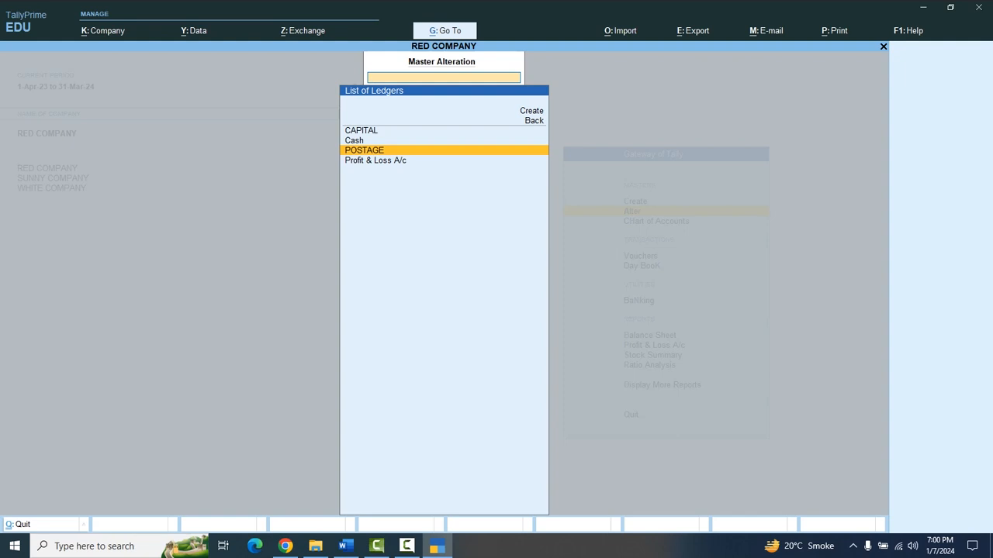
pyautogui.press('Escape')
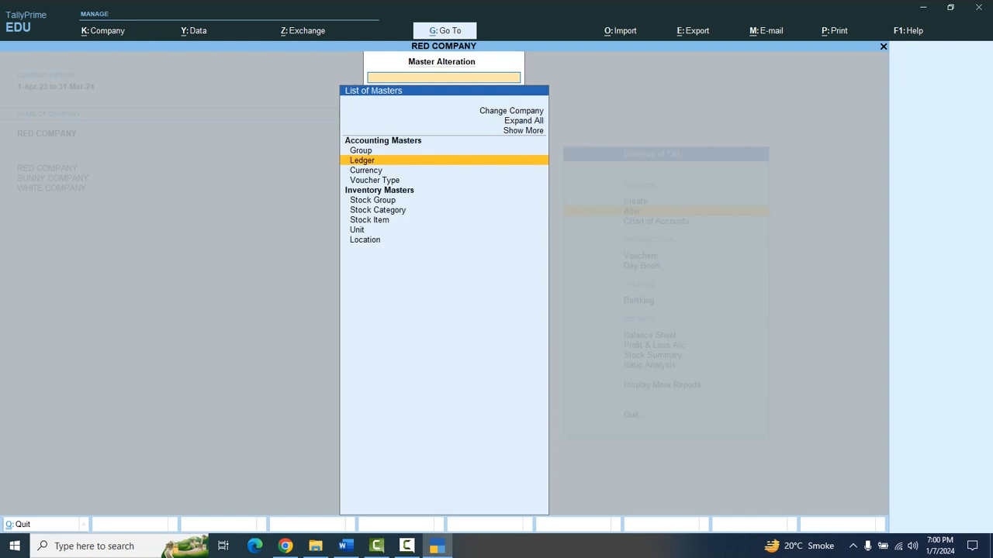
pyautogui.press('Escape')
# Step: Open the POSTAGE ledger of RED COMPANY for alteration, delete it, and go back to the Gateway of Tally
pyautogui.press('Down')
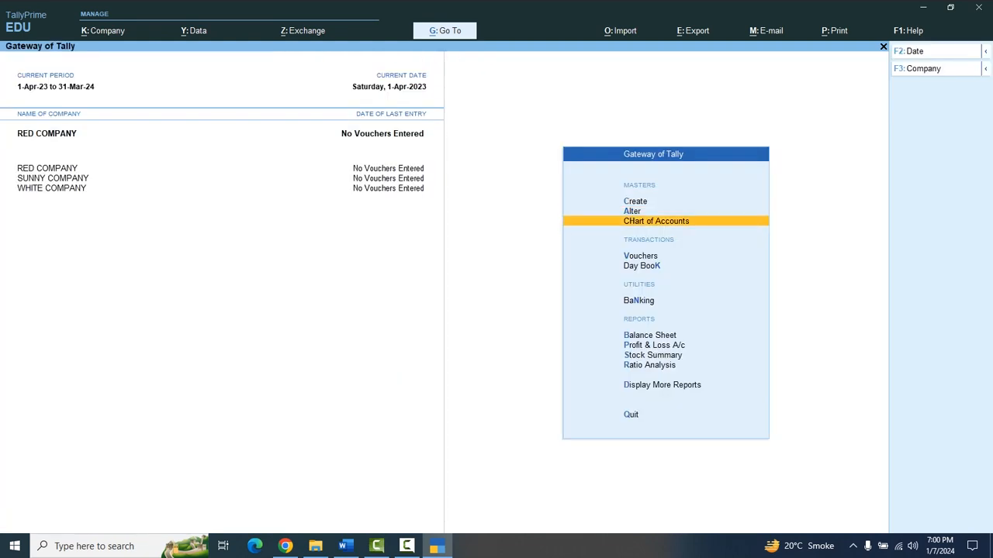
pyautogui.press('Up')
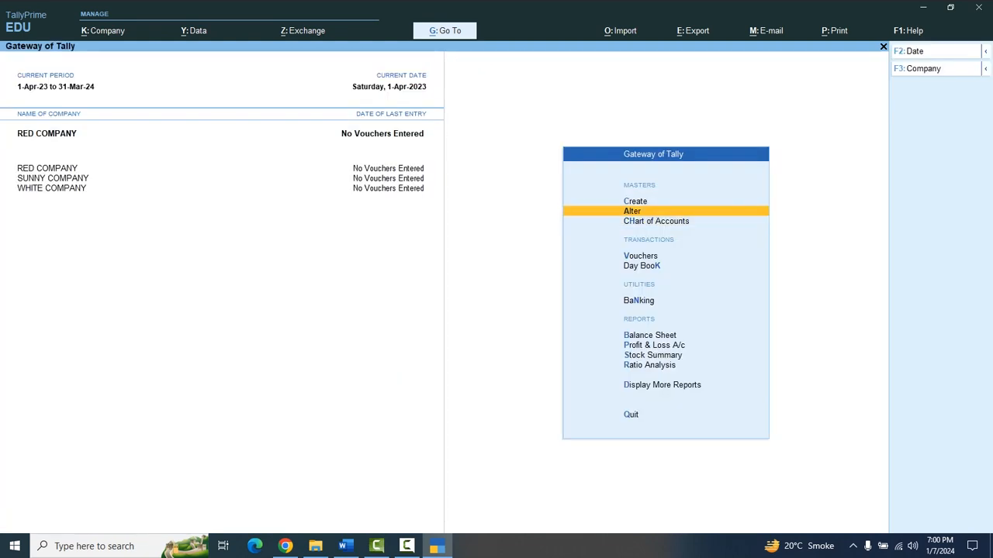
pyautogui.press('Return')
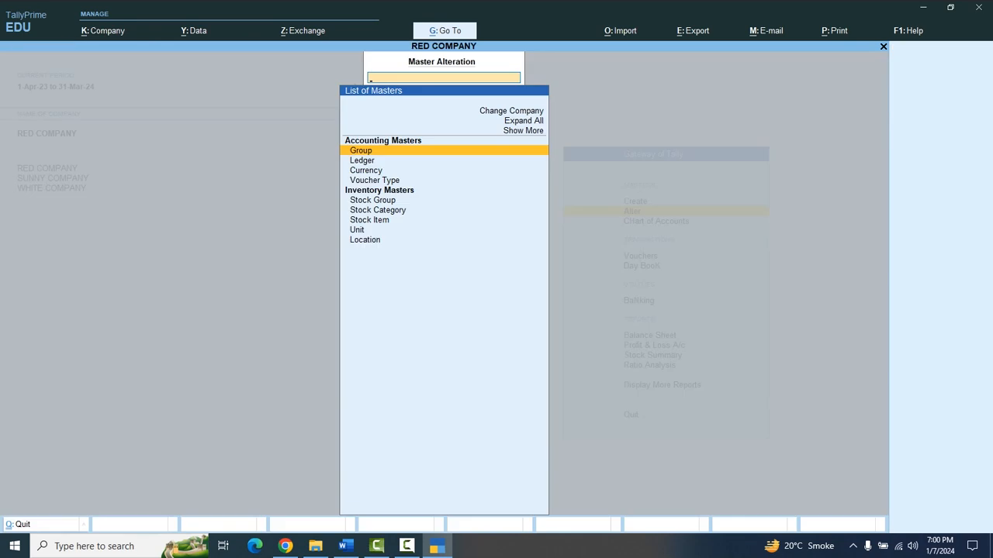
pyautogui.press('Down')
pyautogui.press('Return')
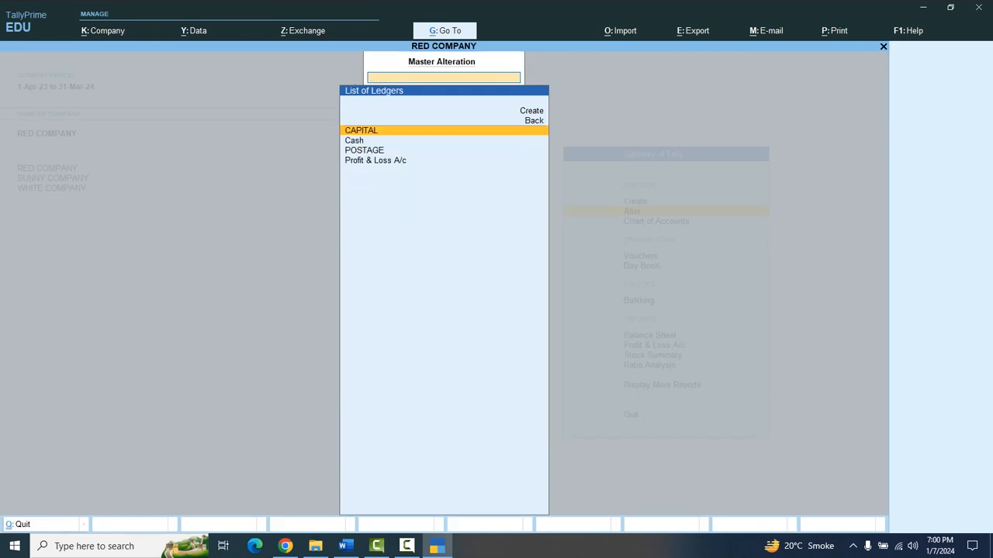
pyautogui.press('Down')
pyautogui.press('Down')
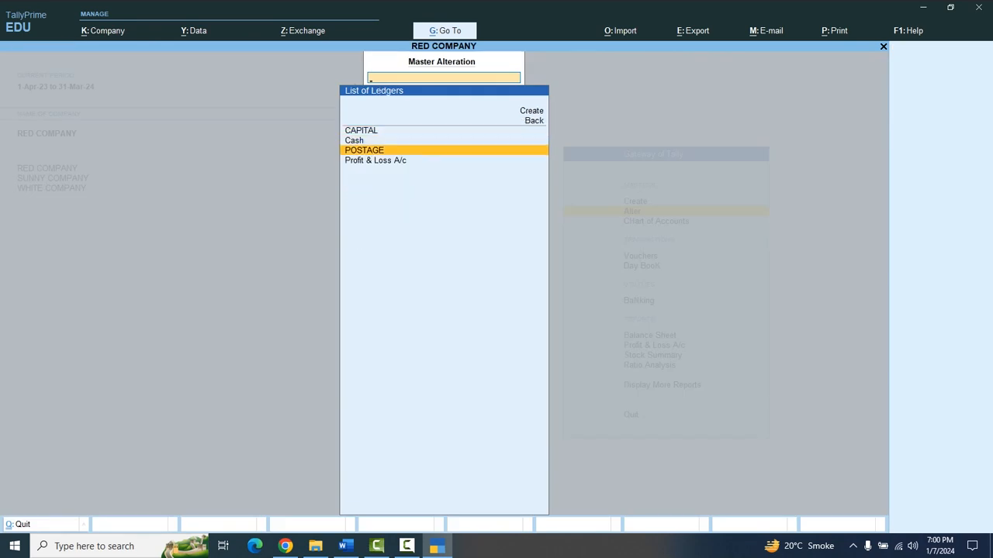
pyautogui.press('Return')
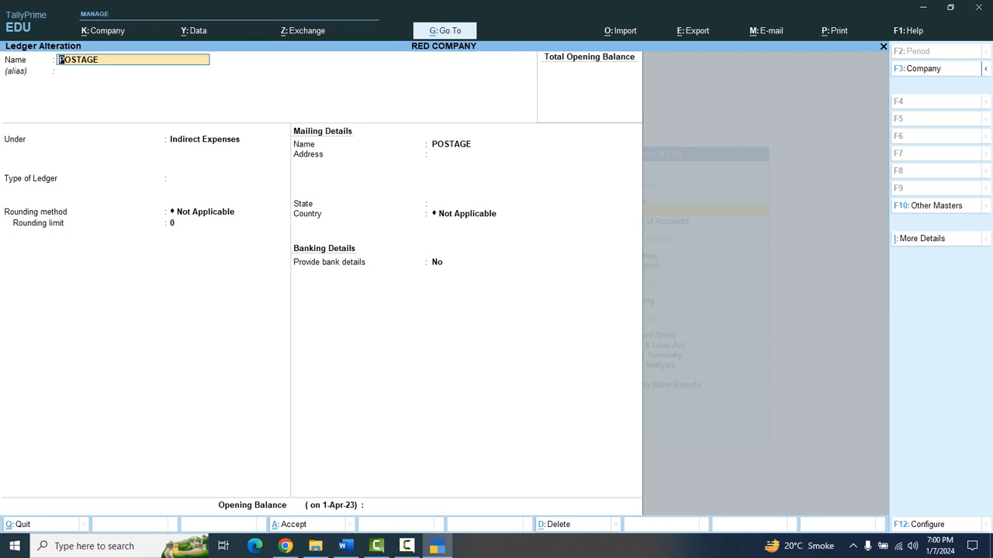
pyautogui.hotkey('alt', 'd')
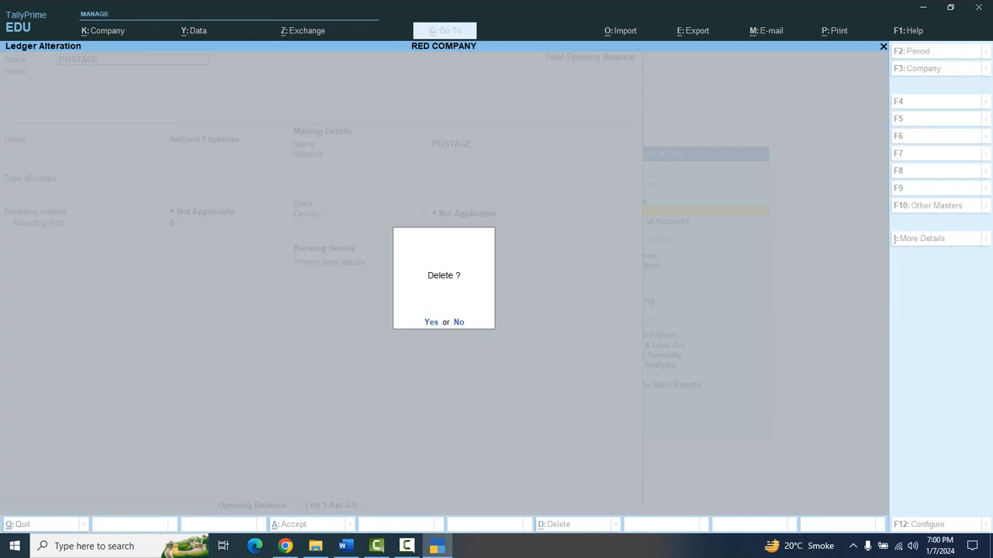
pyautogui.press('y')
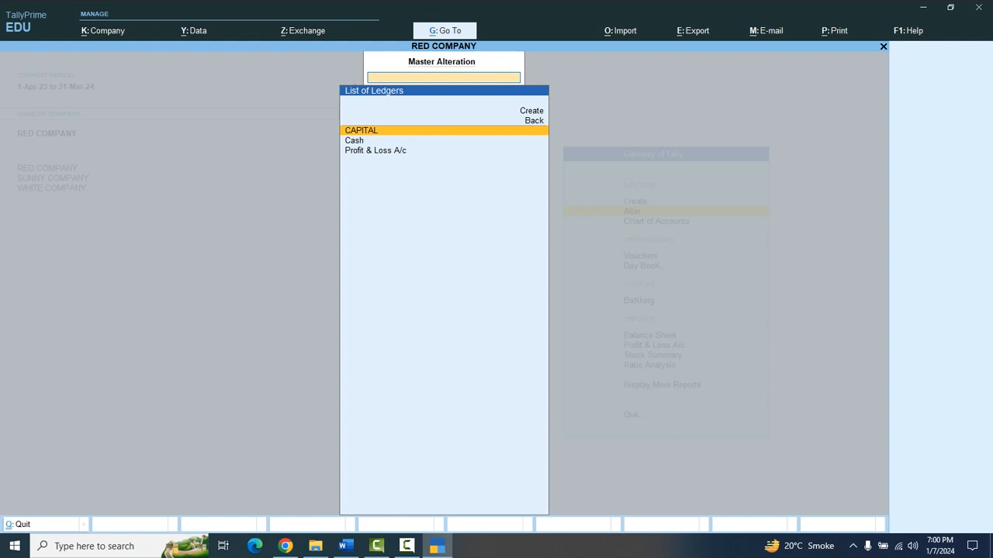
pyautogui.press('Escape')
pyautogui.press('Escape')
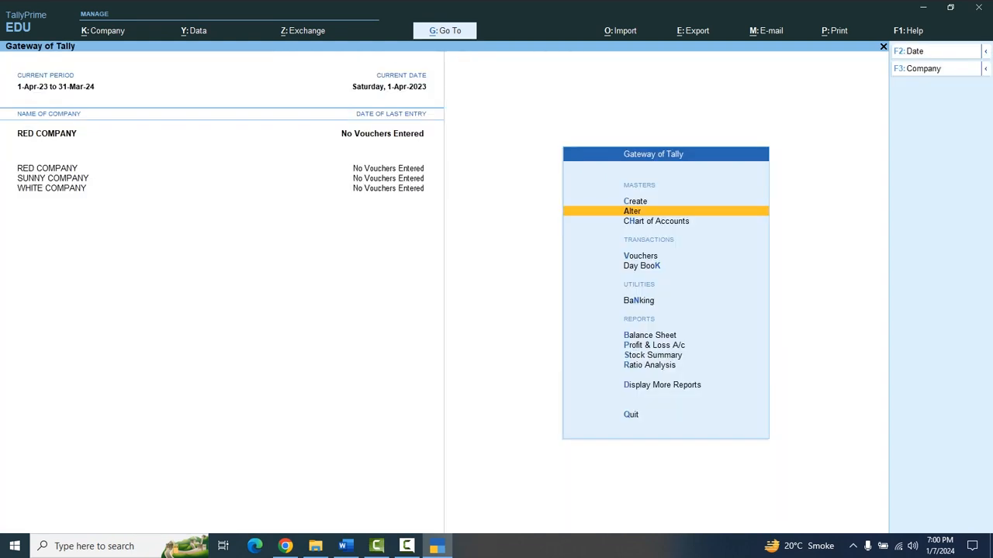
# Step: Start a new ledger in RED COMPANY named SALARIES, leaving the alias blank
pyautogui.press('c')
pyautogui.press('Down')
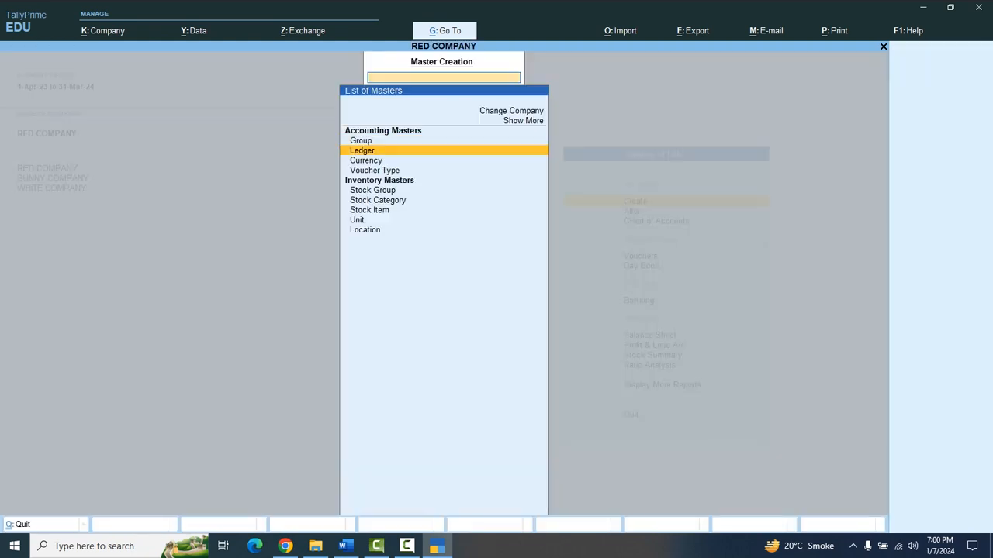
pyautogui.press('Return')
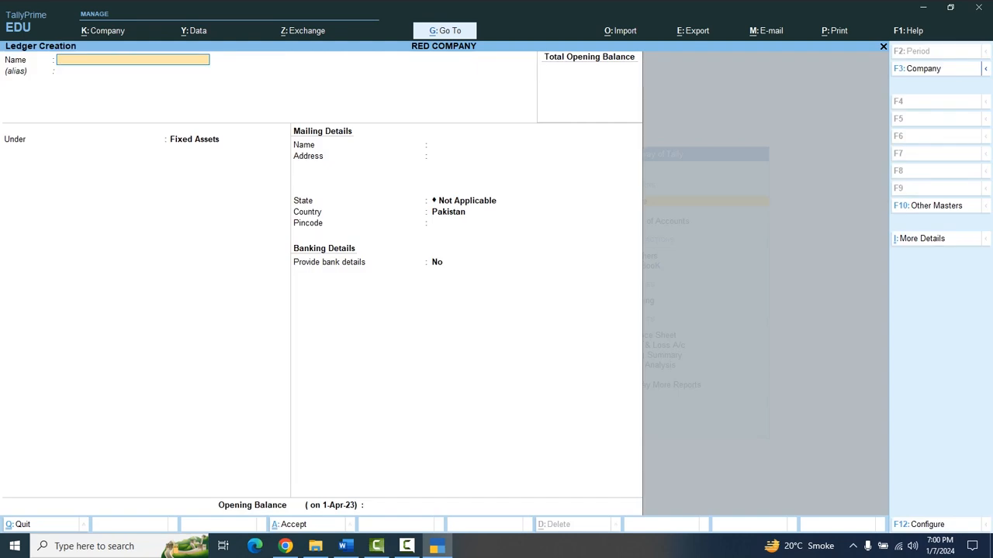
pyautogui.write('SALARIES')
pyautogui.press('Return')
pyautogui.press('Return')
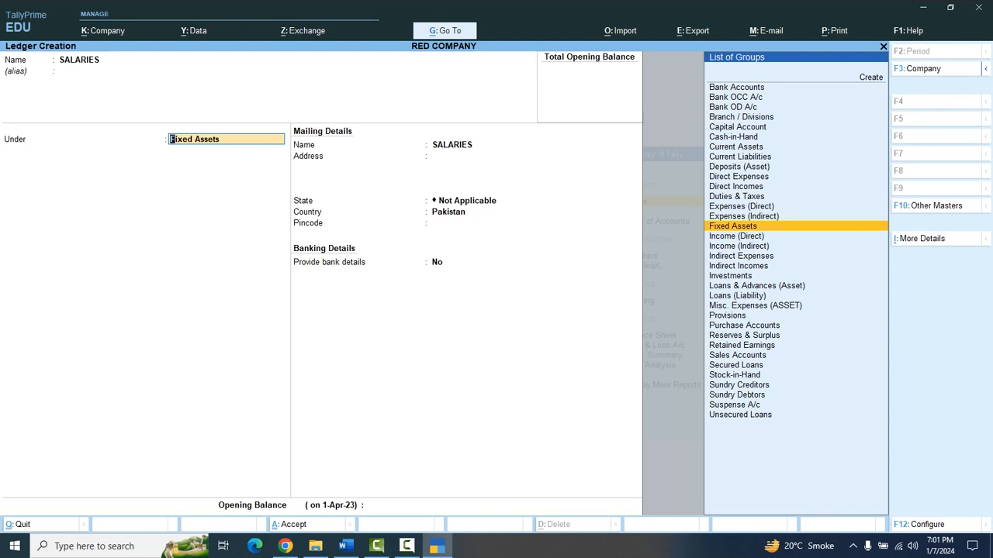
# Step: Place the SALARIES ledger under the Direct Expenses group
pyautogui.press('Up')
pyautogui.press('Up')
pyautogui.press('Up')
pyautogui.press('Up')
pyautogui.press('Up')
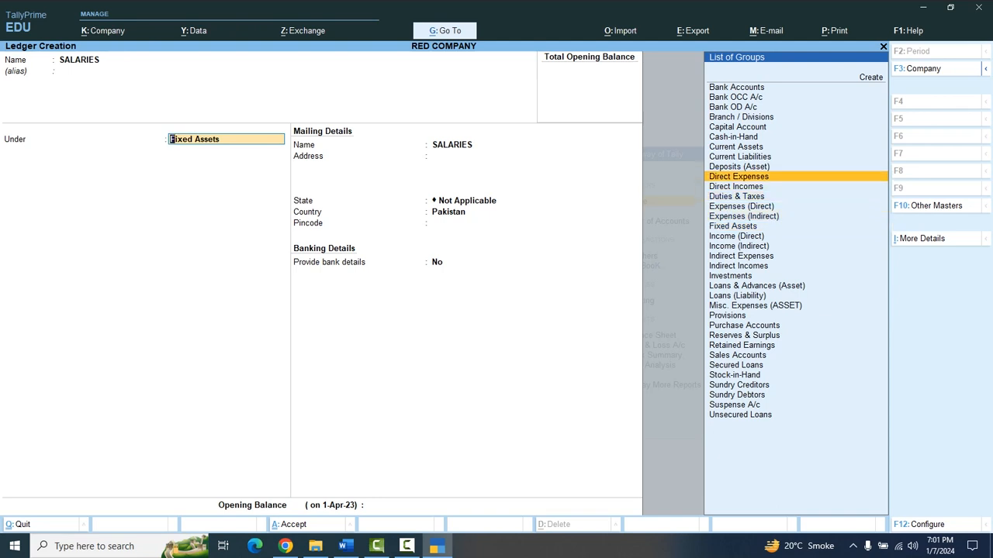
pyautogui.press('Return')
# Step: Keep ledger type and rounding method as Not Applicable, save SALARIES without an opening balance, and return to the Gateway of Tally
pyautogui.press('Return')
pyautogui.press('Return')
pyautogui.press('Return')
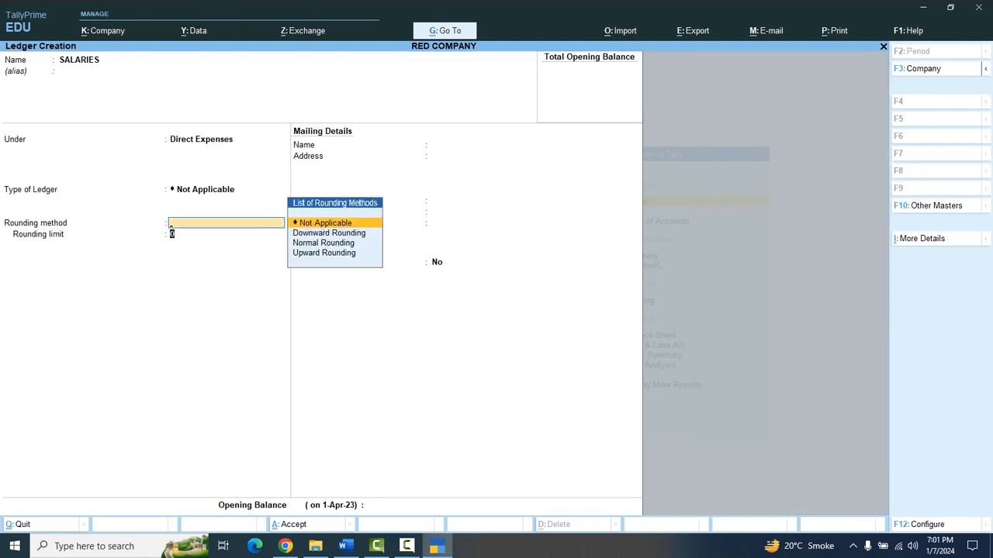
pyautogui.press('Return')
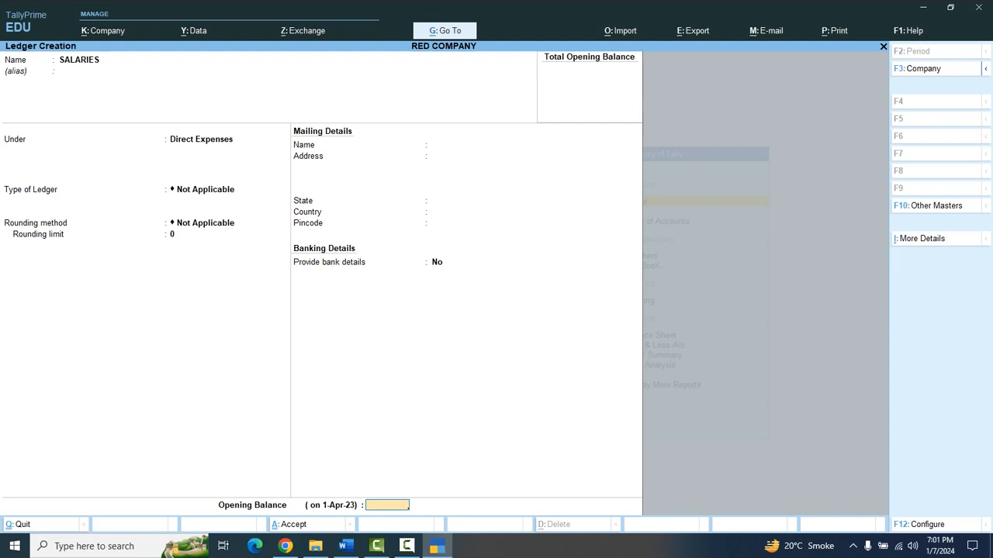
pyautogui.press('Return')
pyautogui.press('Return')
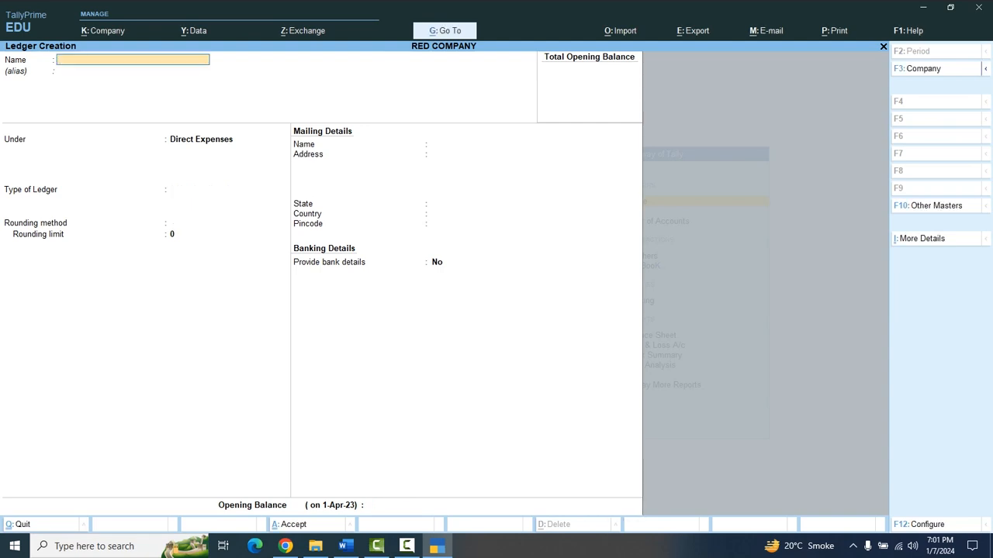
pyautogui.press('Escape')
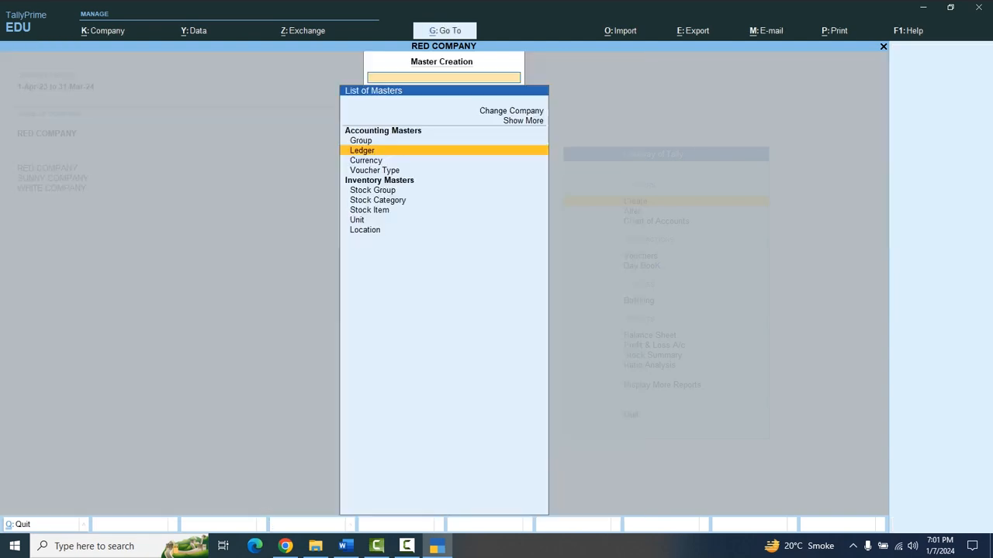
pyautogui.press('Escape')
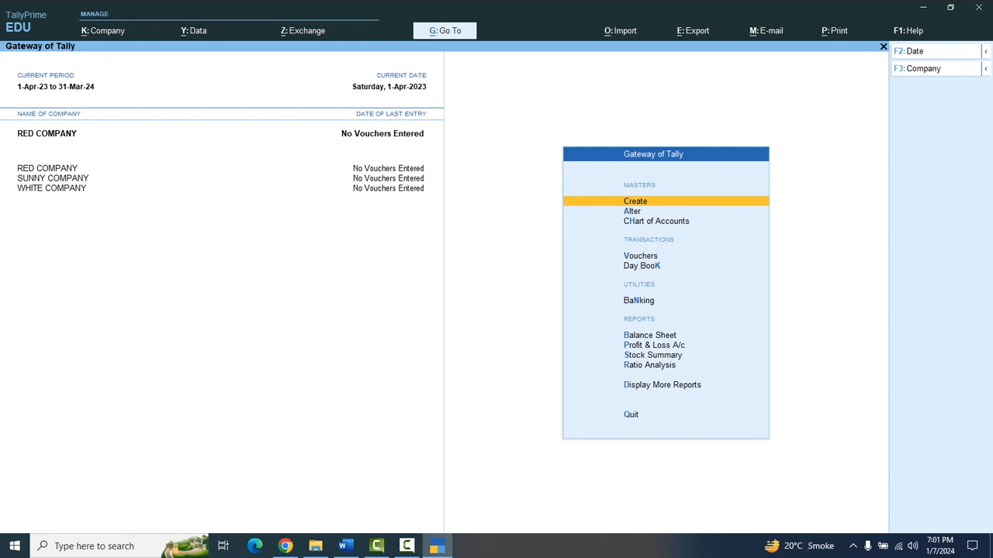
# Step: Check RED COMPANY's list of alterable ledgers for the new SALARIES ledger and return to the Gateway of Tally
pyautogui.press('a')
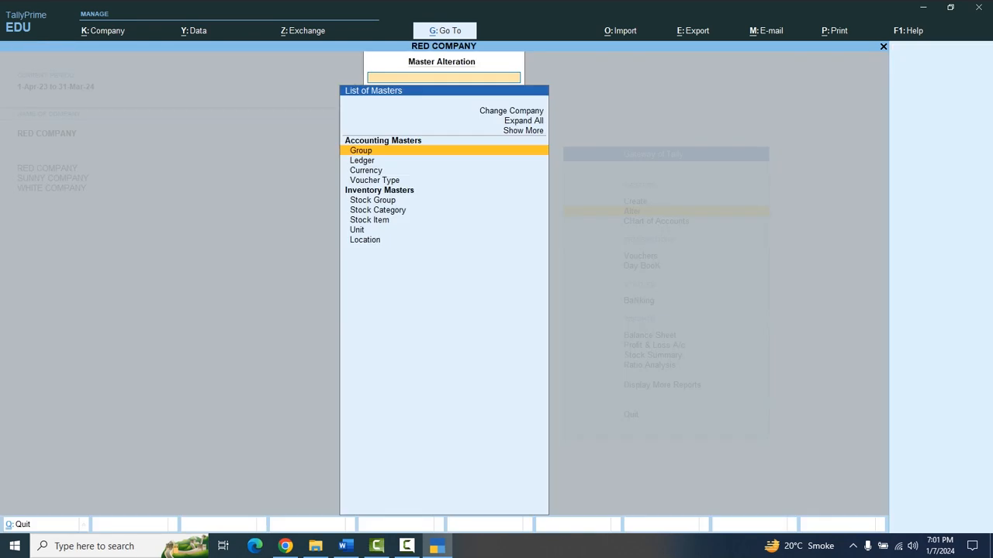
pyautogui.press('Down')
pyautogui.press('Return')
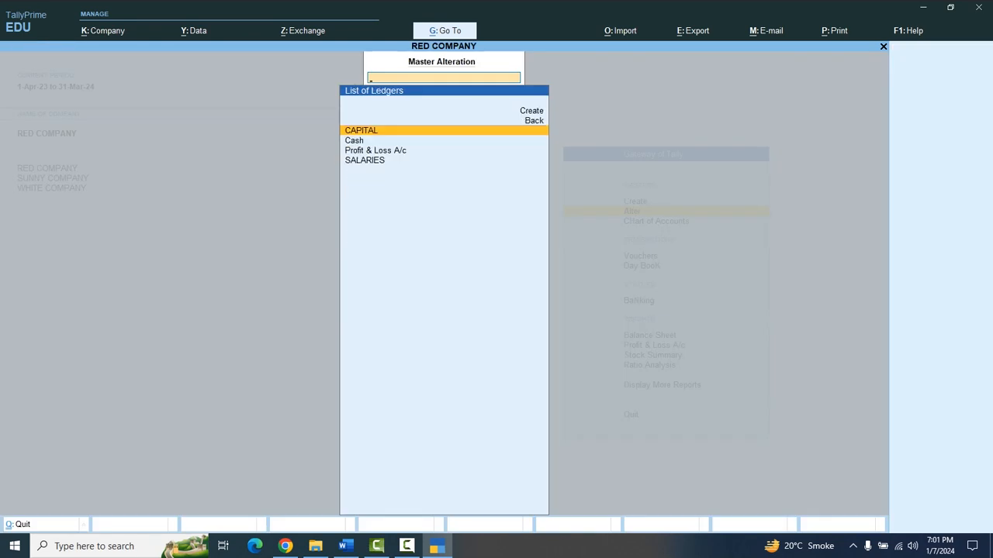
pyautogui.press('Down')
pyautogui.press('Down')
pyautogui.press('Down')
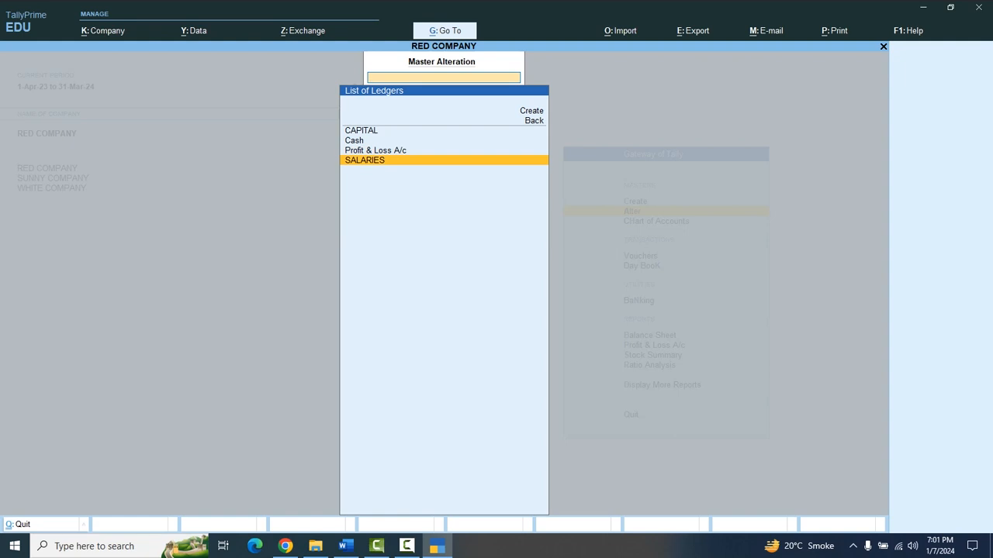
pyautogui.press('Escape')
pyautogui.press('Escape')
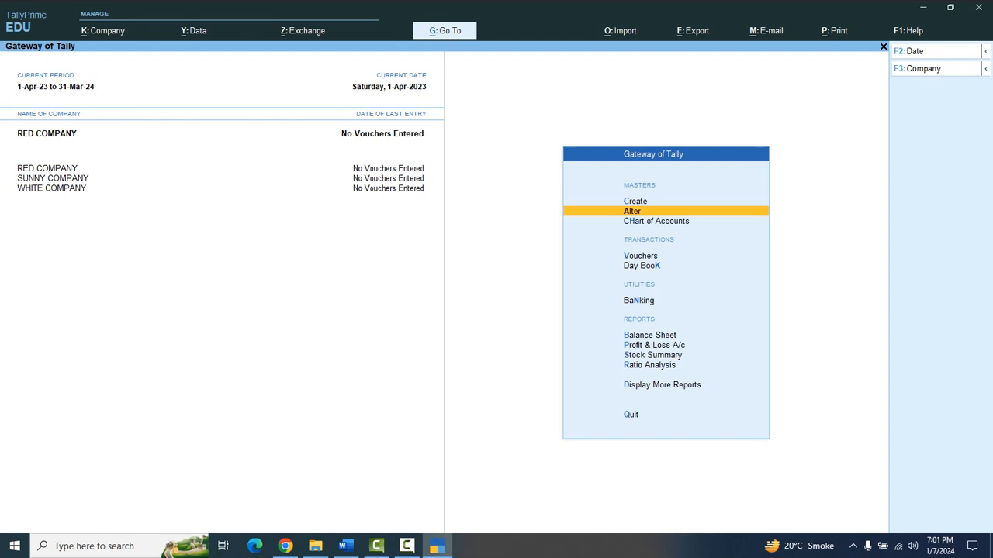
# Step: Start a new ledger in RED COMPANY named TELEPHONE EXPENSE, leaving the alias blank
pyautogui.press('c')
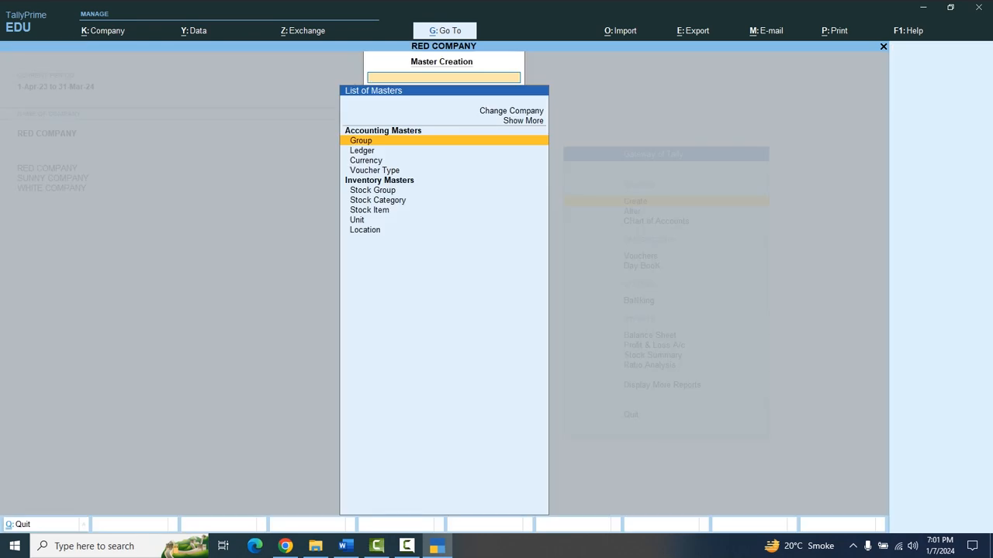
pyautogui.press('Down')
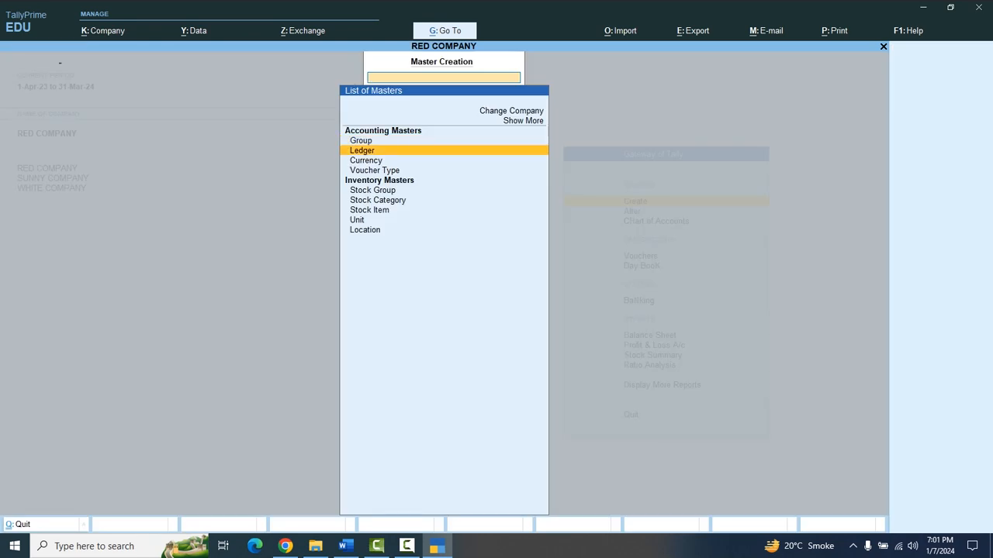
pyautogui.press('Return')
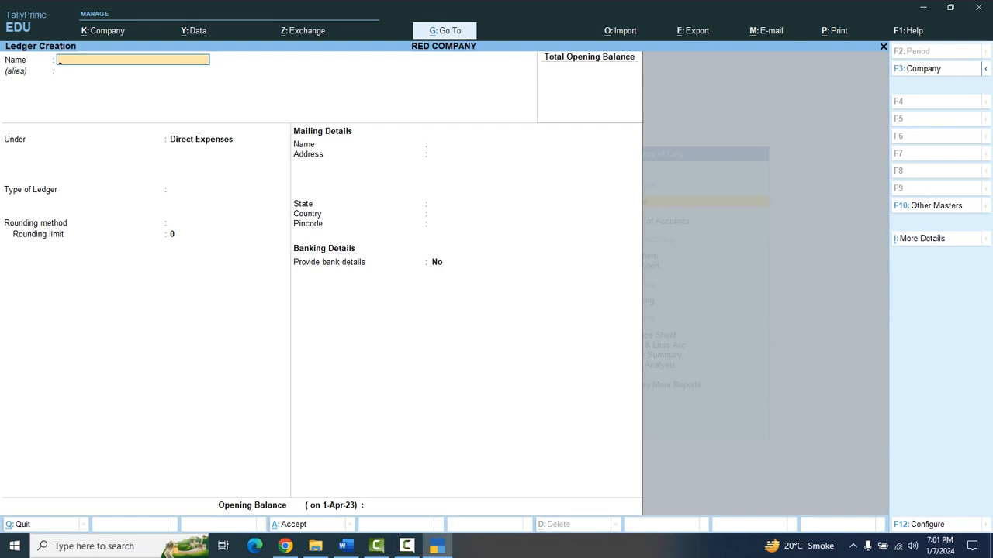
pyautogui.write('TELEPHONE EXPENSE')
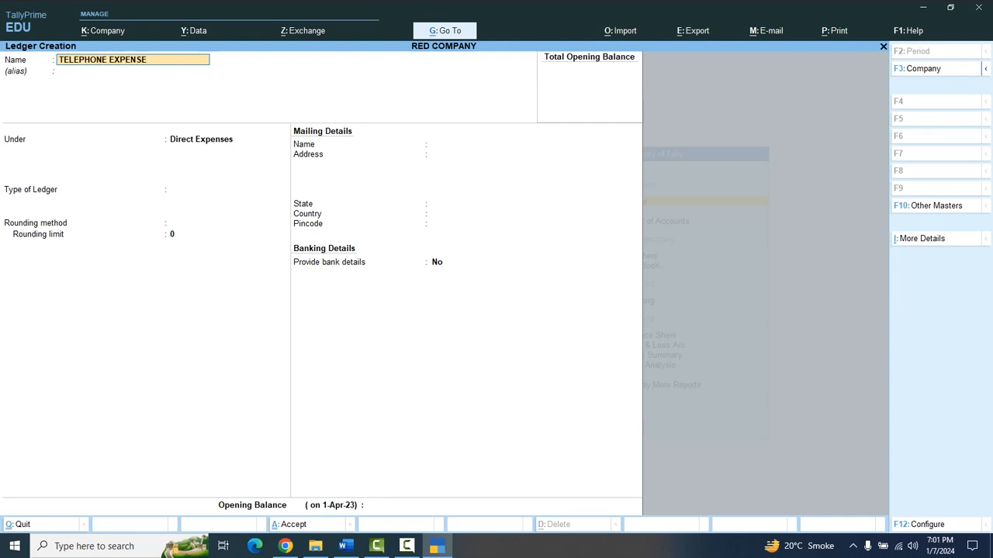
pyautogui.press('Return')
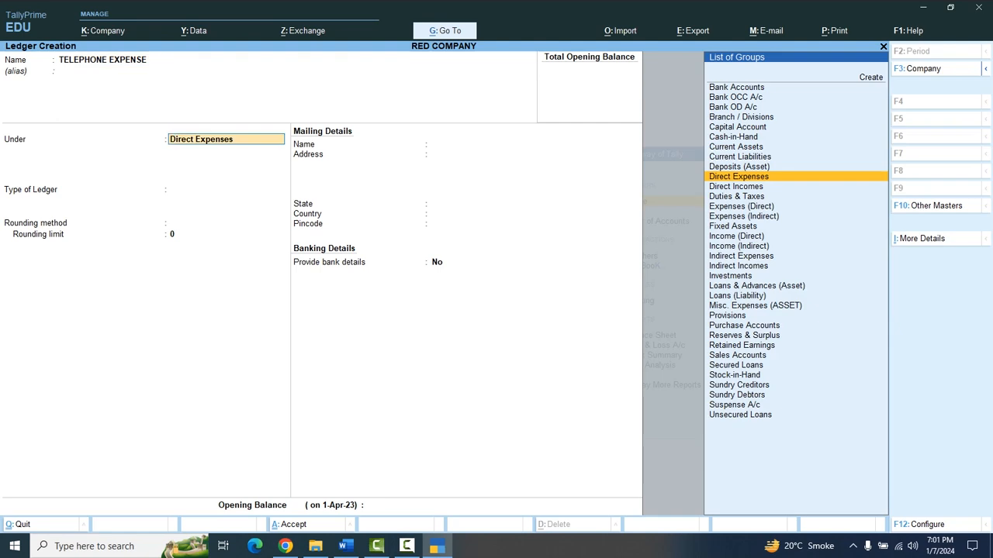
# Step: Place the TELEPHONE EXPENSE ledger under the Indirect Expenses group
pyautogui.press('Down')
pyautogui.press('Down')
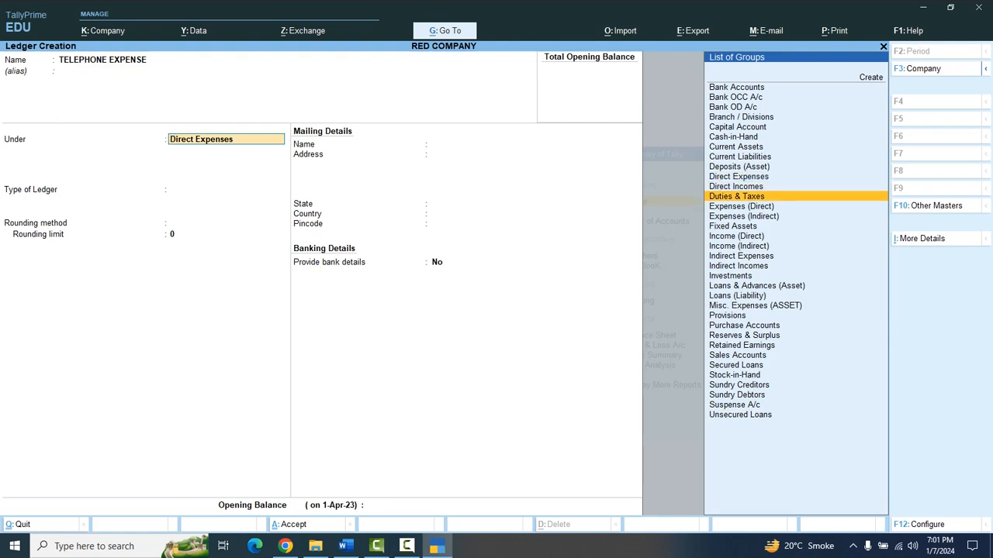
pyautogui.press('Down')
pyautogui.press('Down')
pyautogui.press('Down')
pyautogui.press('Down')
pyautogui.press('Down')
pyautogui.press('Down')
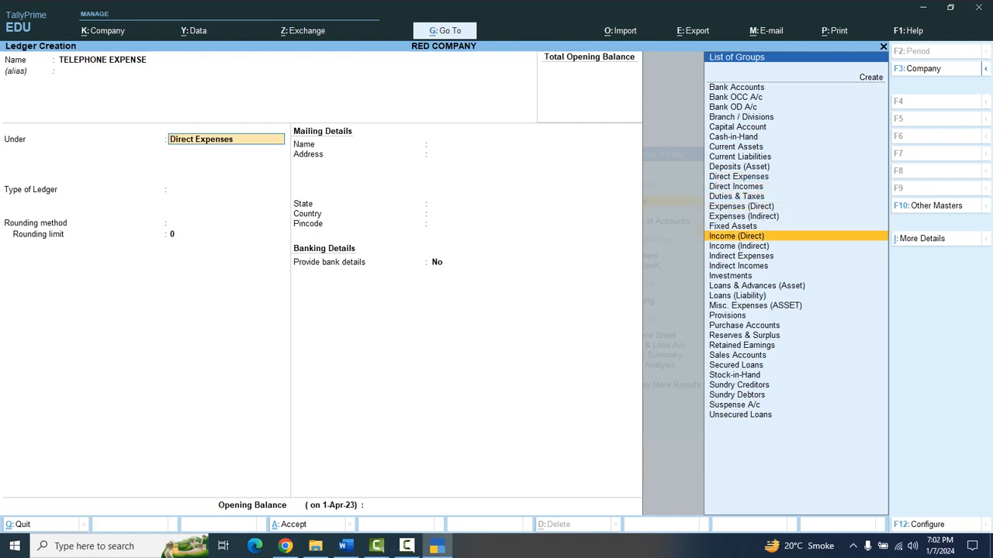
pyautogui.press('Return')
# Step: Keep ledger type and rounding method as Not Applicable, save TELEPHONE EXPENSE without an opening balance, and return to the Gateway of Tally
pyautogui.press('Return')
pyautogui.press('Return')
pyautogui.press('Return')
pyautogui.press('Return')
pyautogui.press('Return')
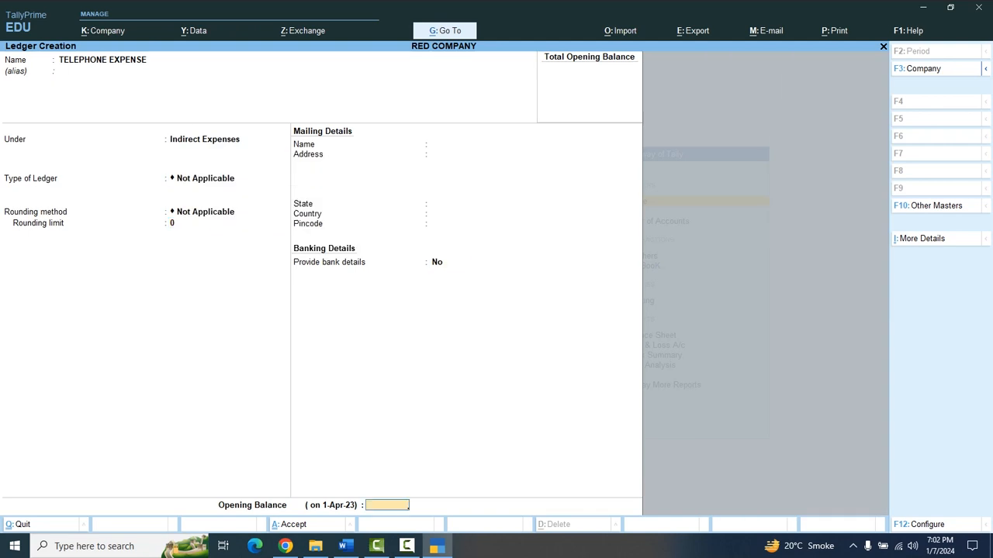
pyautogui.press('Return')
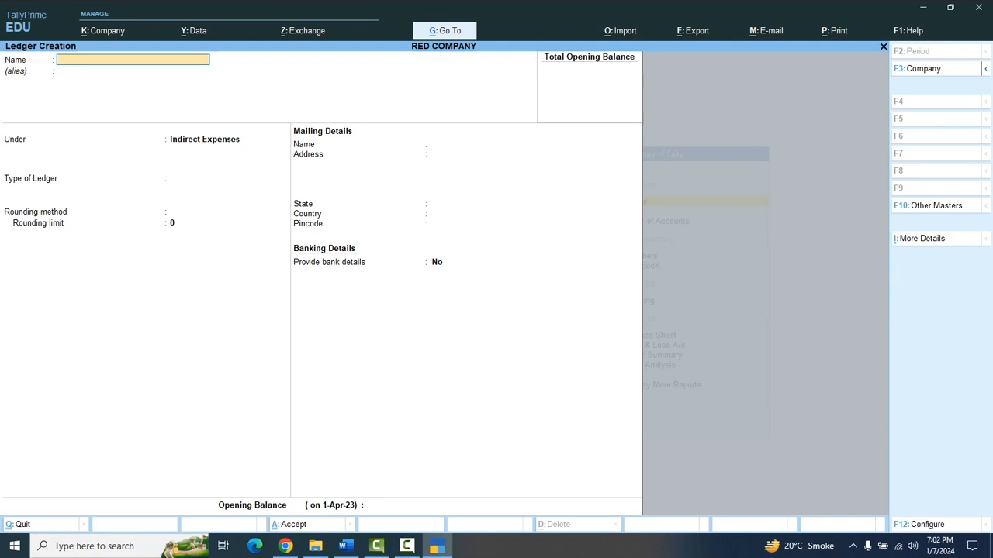
pyautogui.press('Escape')
pyautogui.press('Return')
pyautogui.press('Escape')
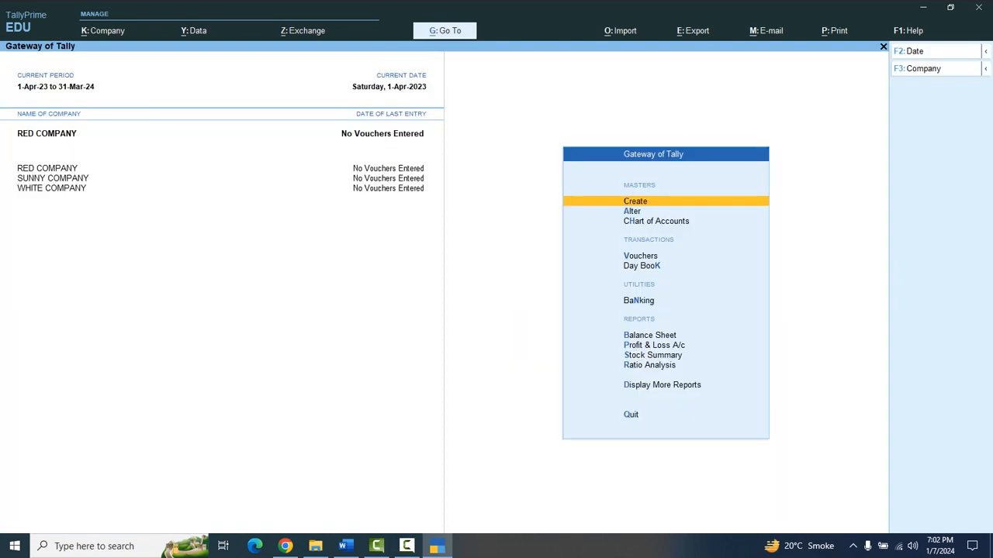
# Step: Check RED COMPANY's list of alterable ledgers for the new TELEPHONE EXPENSE ledger and return to the Gateway of Tally
pyautogui.press('Down')
pyautogui.press('Return')
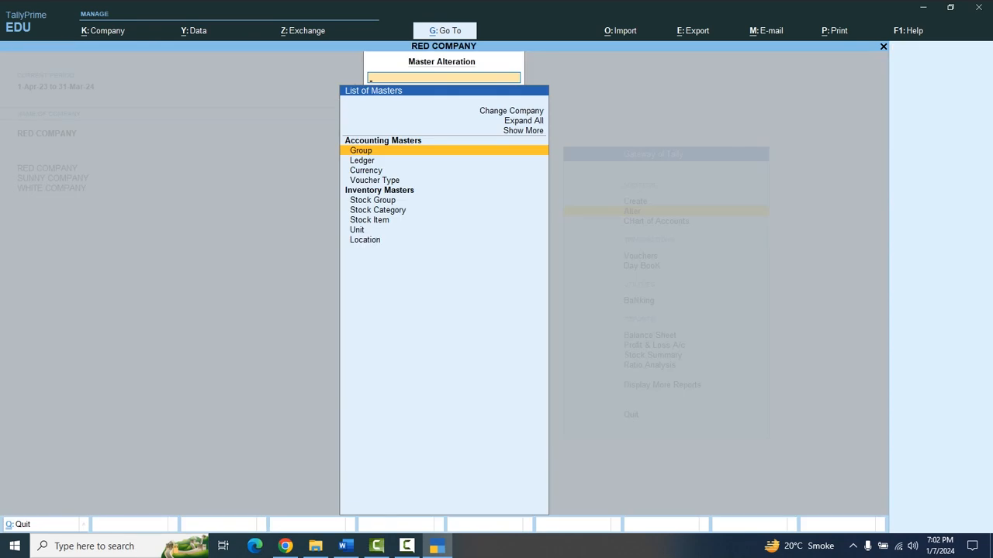
pyautogui.press('Down')
pyautogui.press('Return')
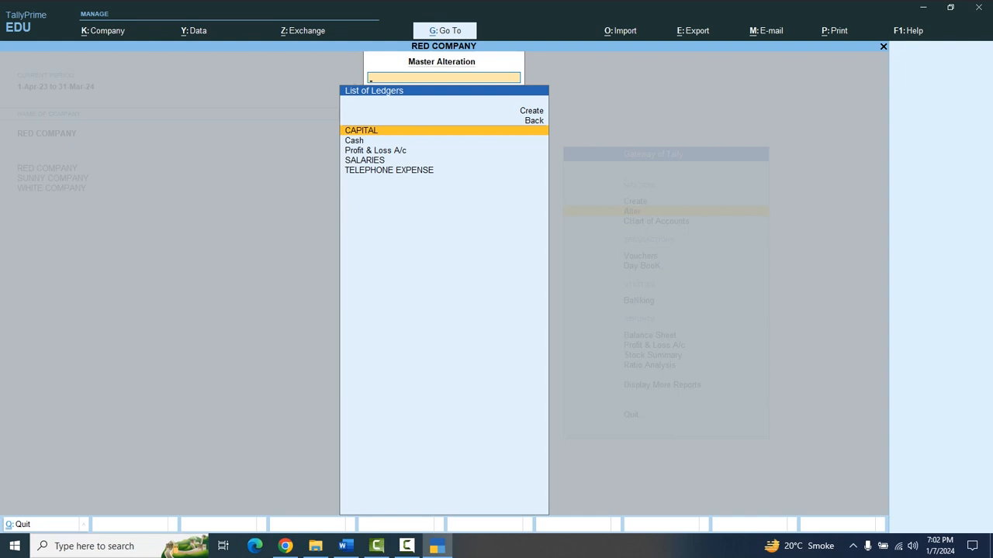
pyautogui.press('Down')
pyautogui.press('Down')
pyautogui.press('Escape')
pyautogui.press('Escape')
pyautogui.press('Up')
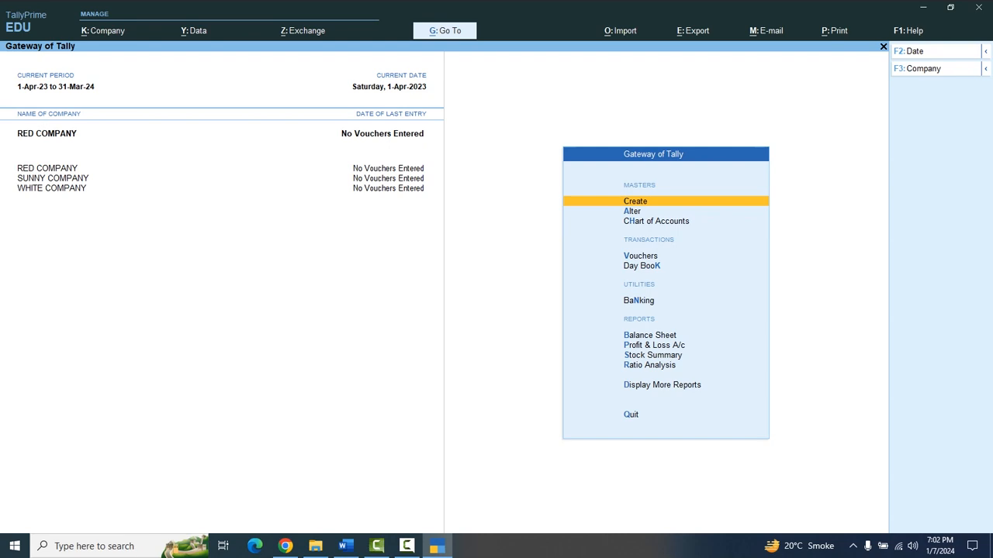
# Step: Open the CAPITAL ledger of RED COMPANY for alteration and delete it
pyautogui.press('Down')
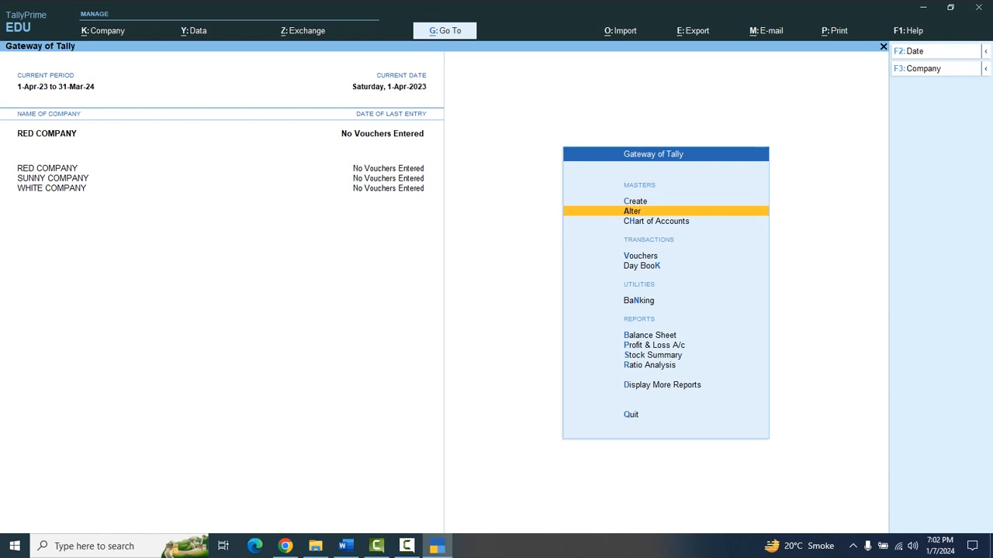
pyautogui.press('Return')
pyautogui.press('Down')
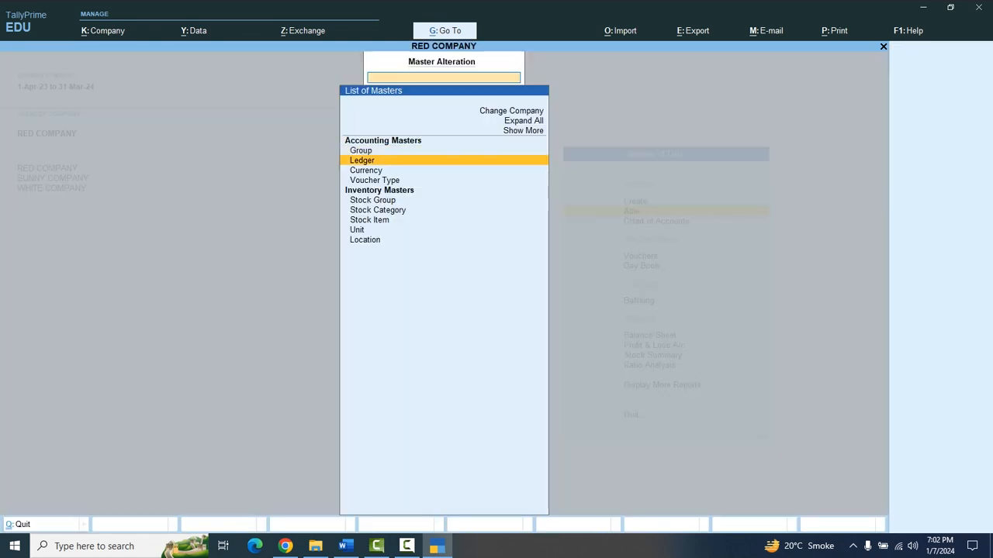
pyautogui.press('Return')
pyautogui.press('Down')
pyautogui.press('Down')
pyautogui.press('Down')
pyautogui.press('Down')
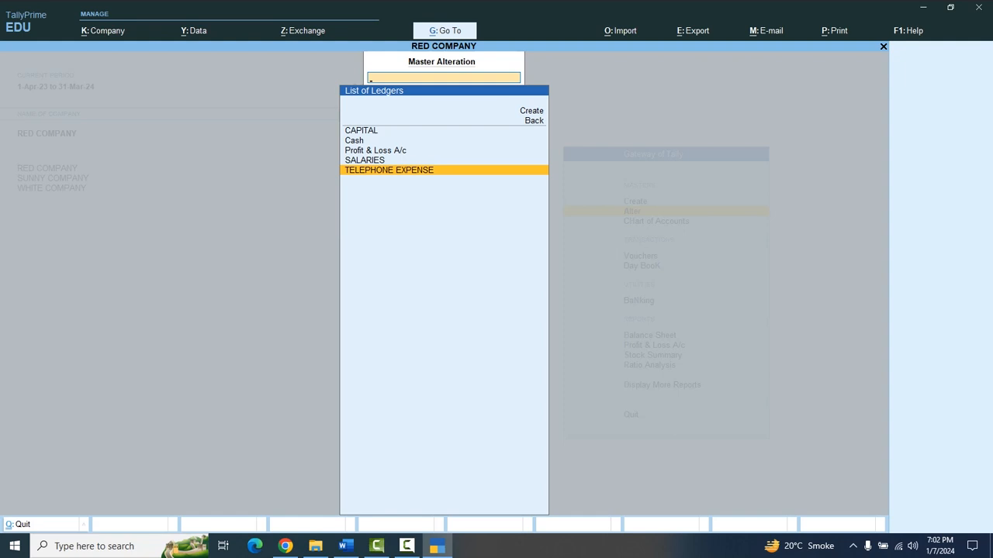
pyautogui.press('Up')
pyautogui.press('Up')
pyautogui.press('Up')
pyautogui.press('Up')
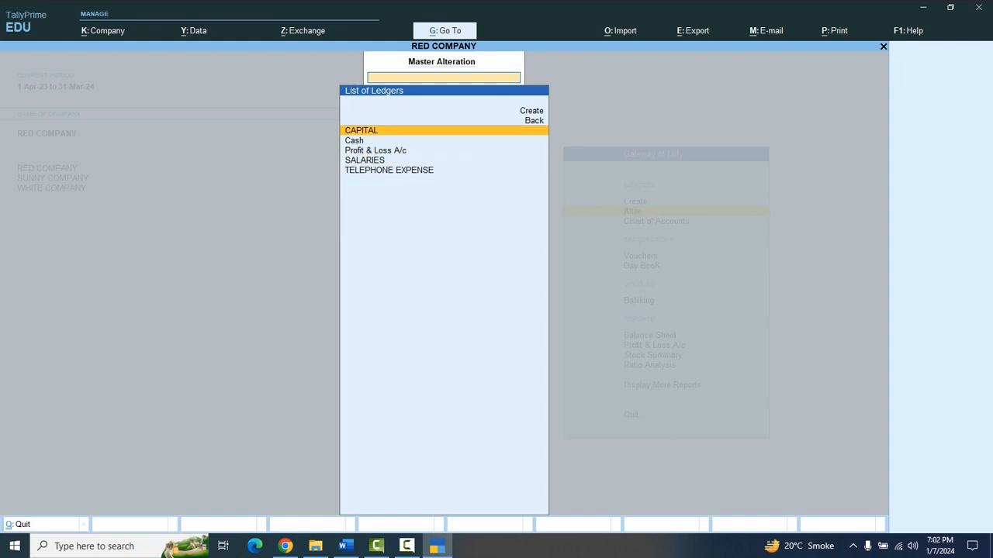
pyautogui.press('Return')
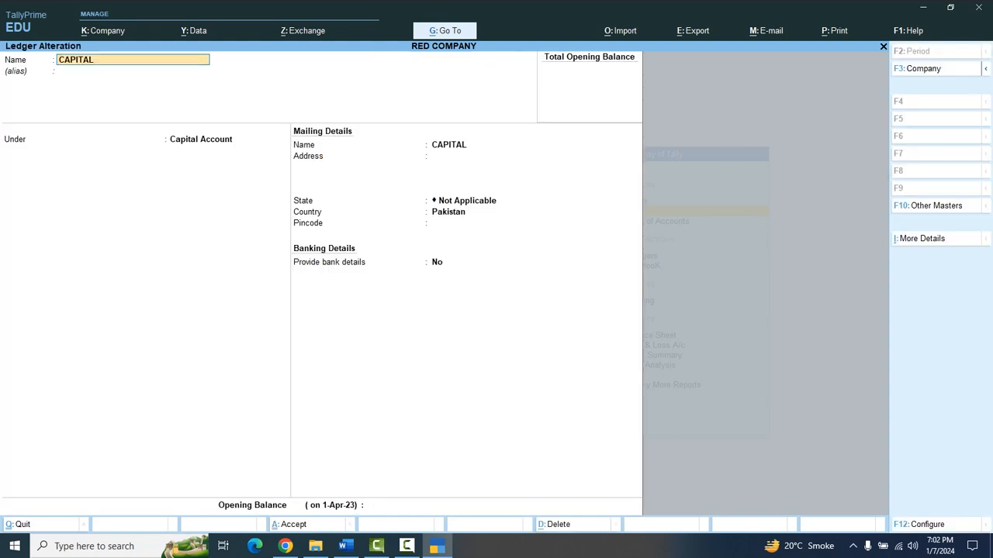
pyautogui.hotkey('alt', 'd')
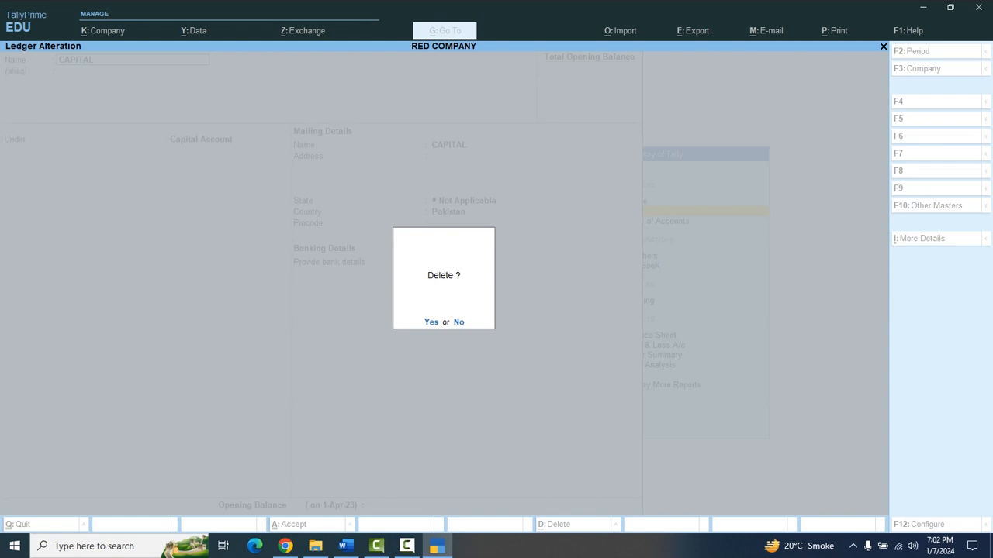
pyautogui.press('y')
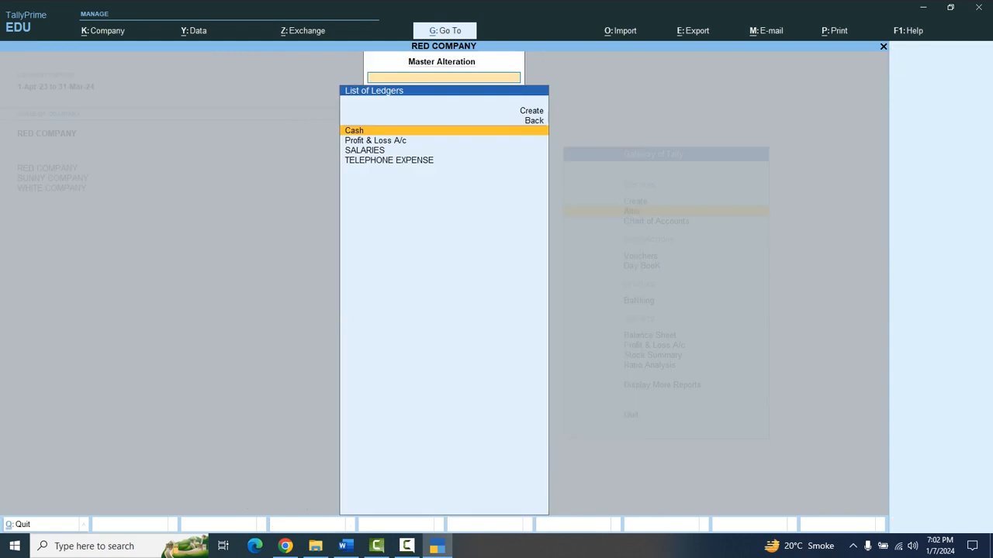